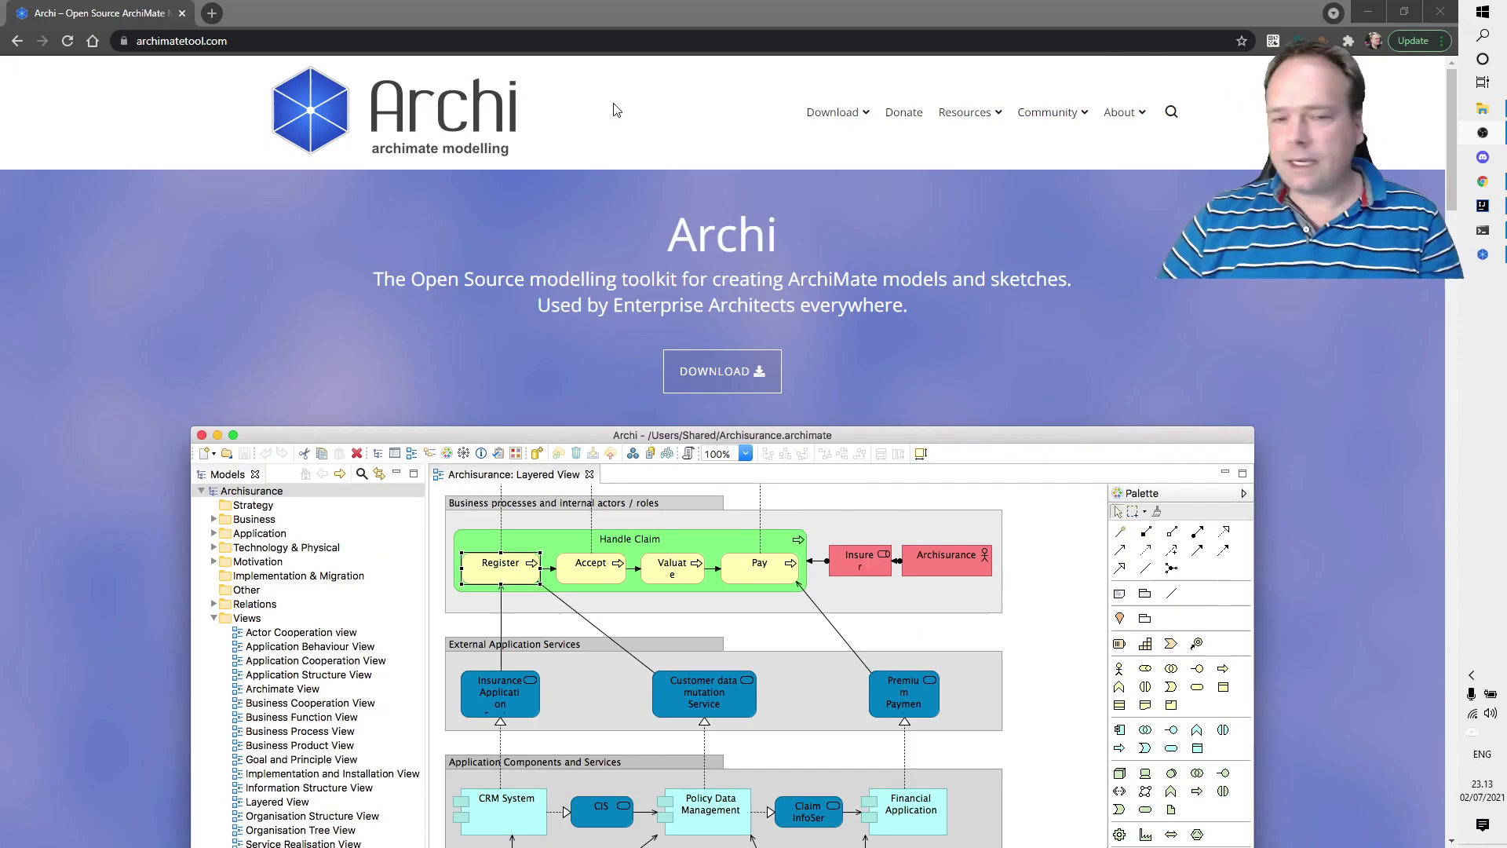
Look over the archimatetool.com page, then switch from Chrome to the Archi application.
scroll(536, 416, down, 8)
scroll(1005, 245, up, 4)
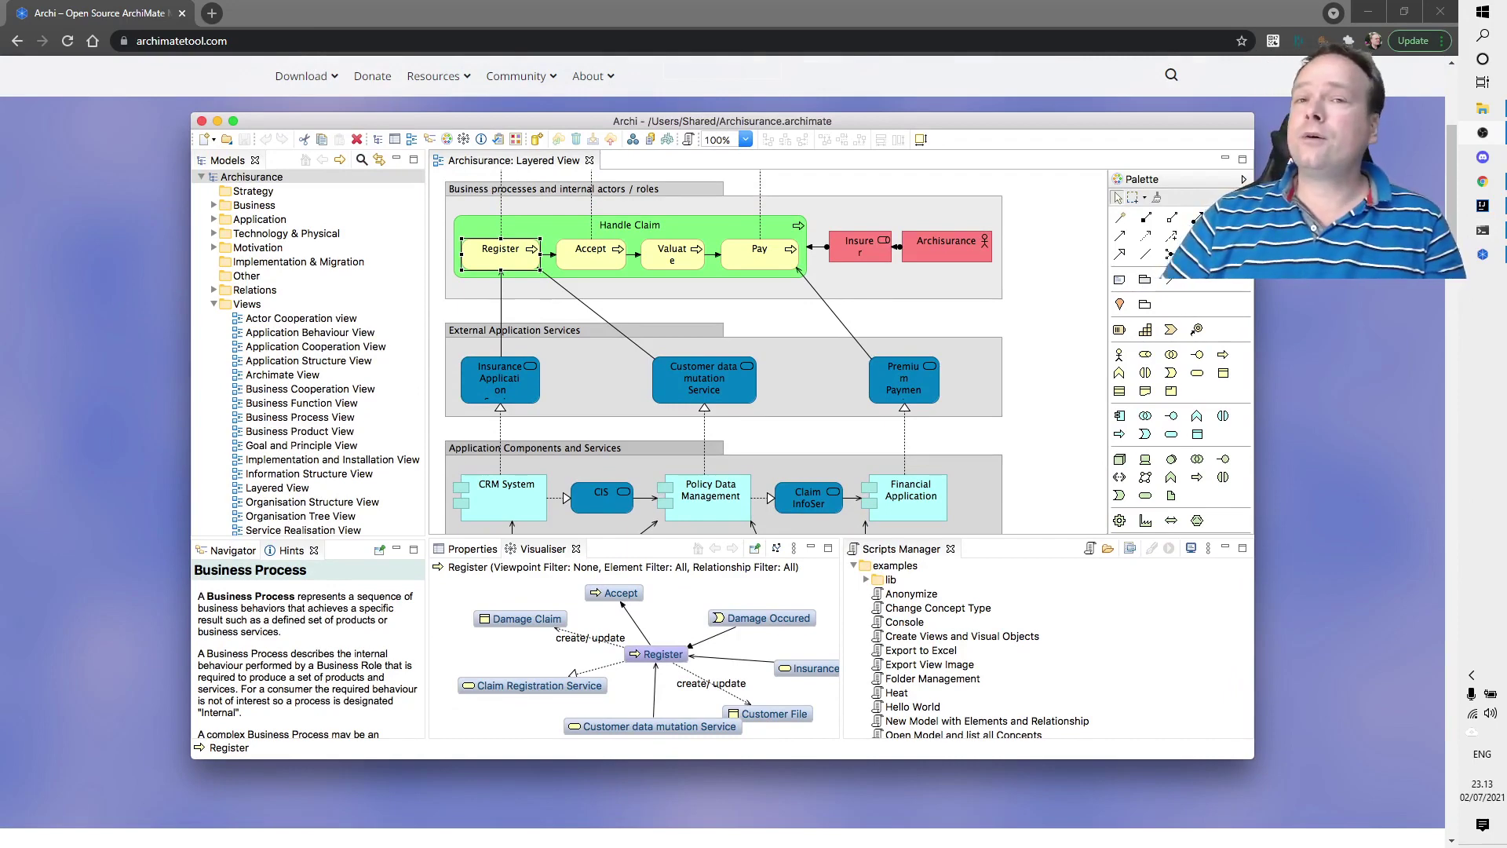
click(1482, 258)
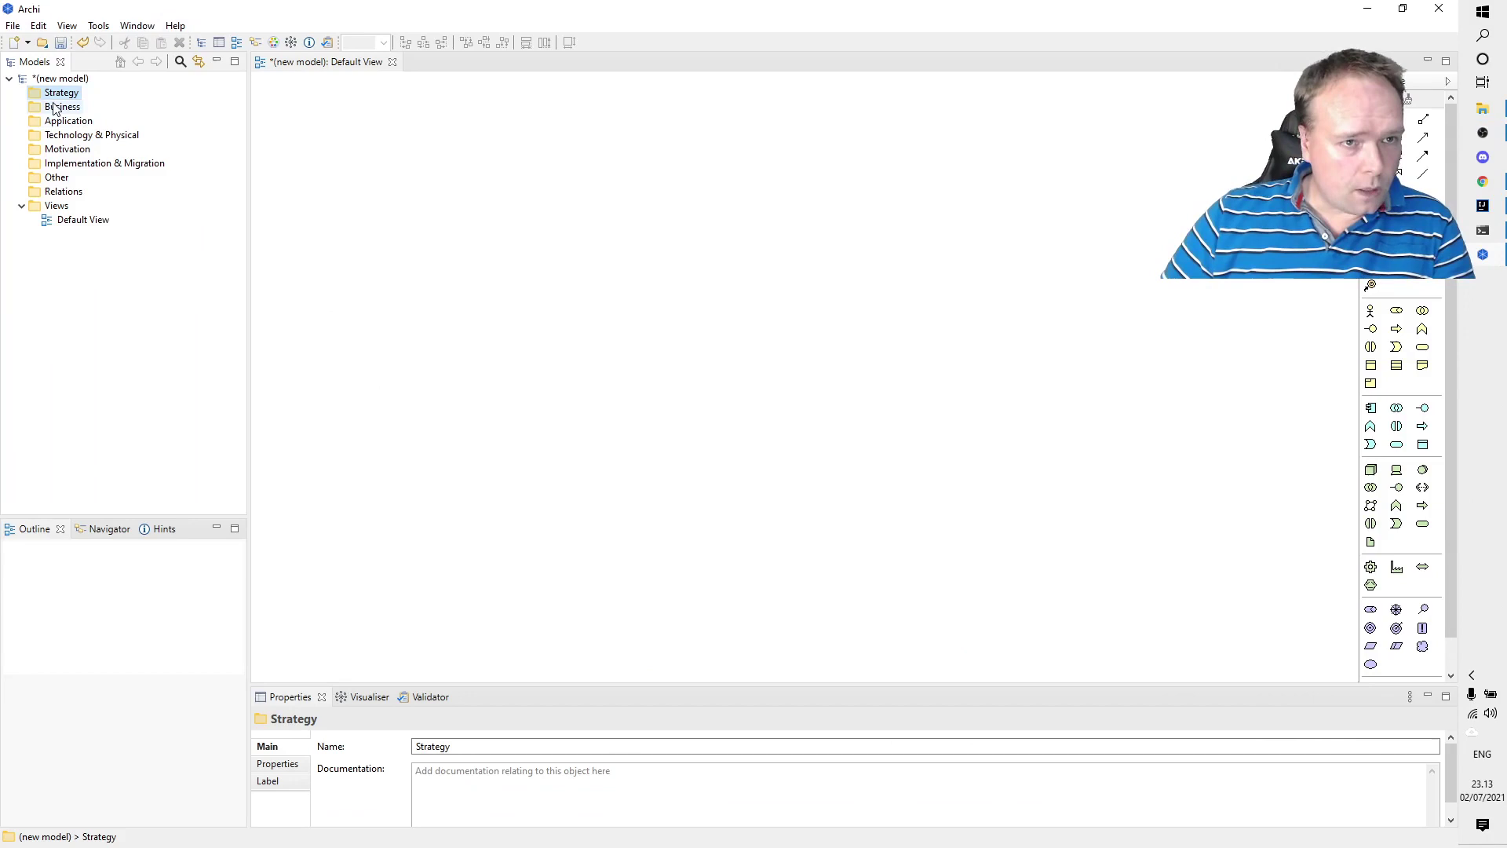
Create a new Empty Model from the File > New menu.
click(13, 26)
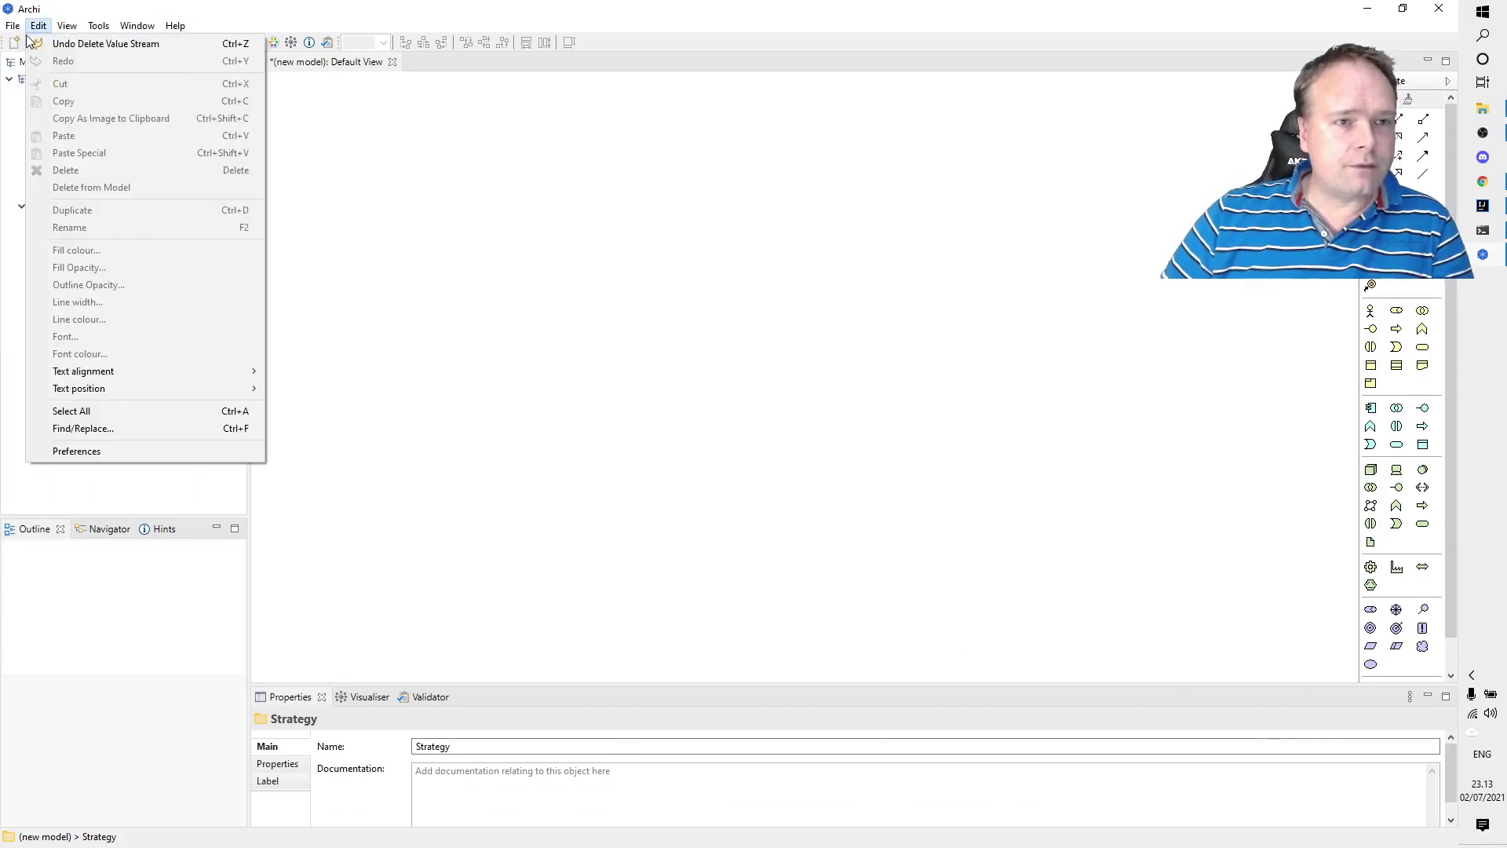
mouse_move(41, 43)
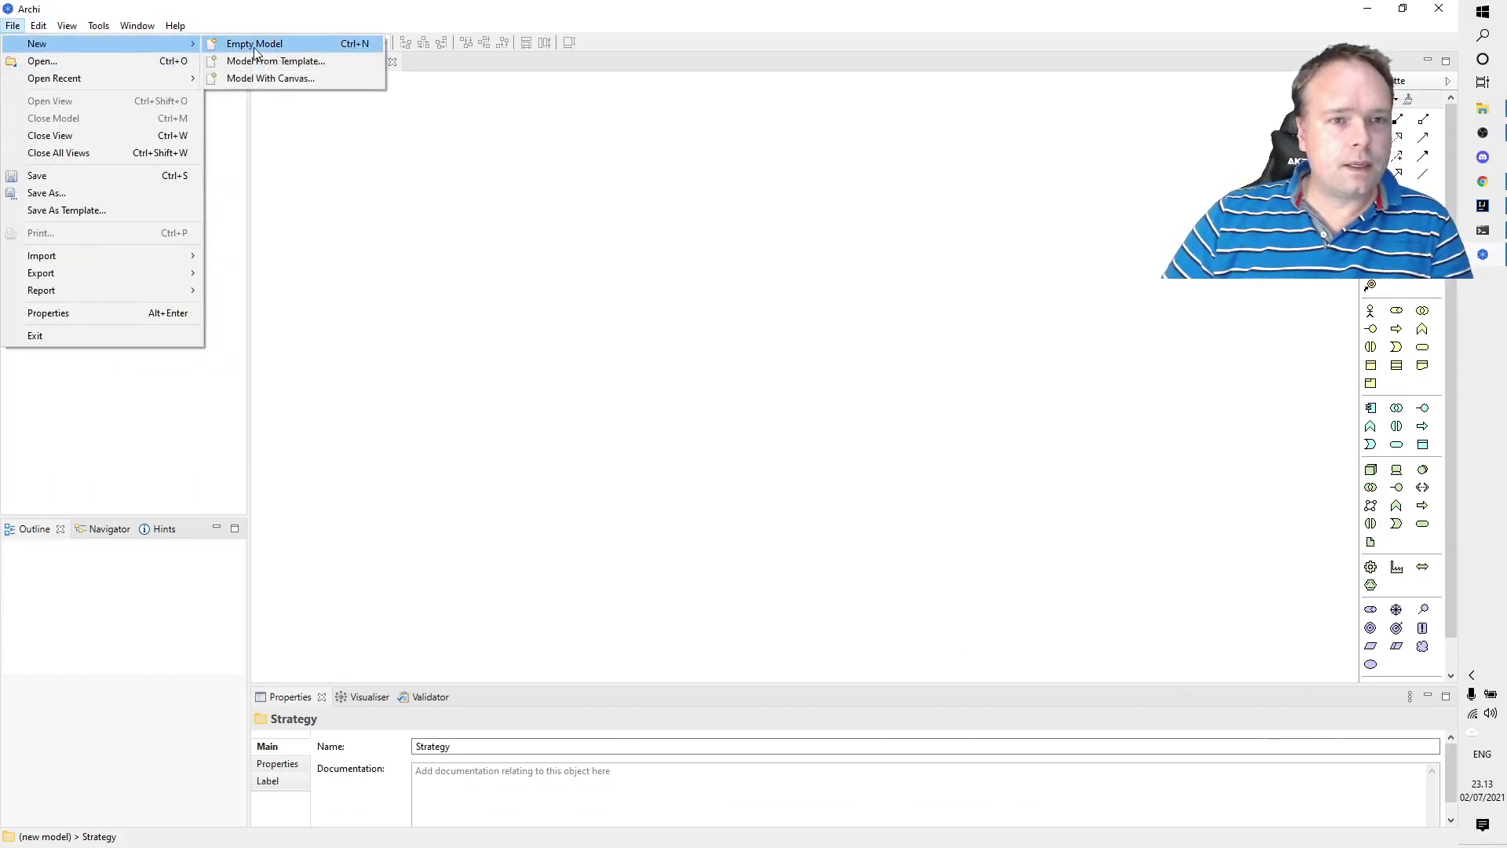
click(320, 47)
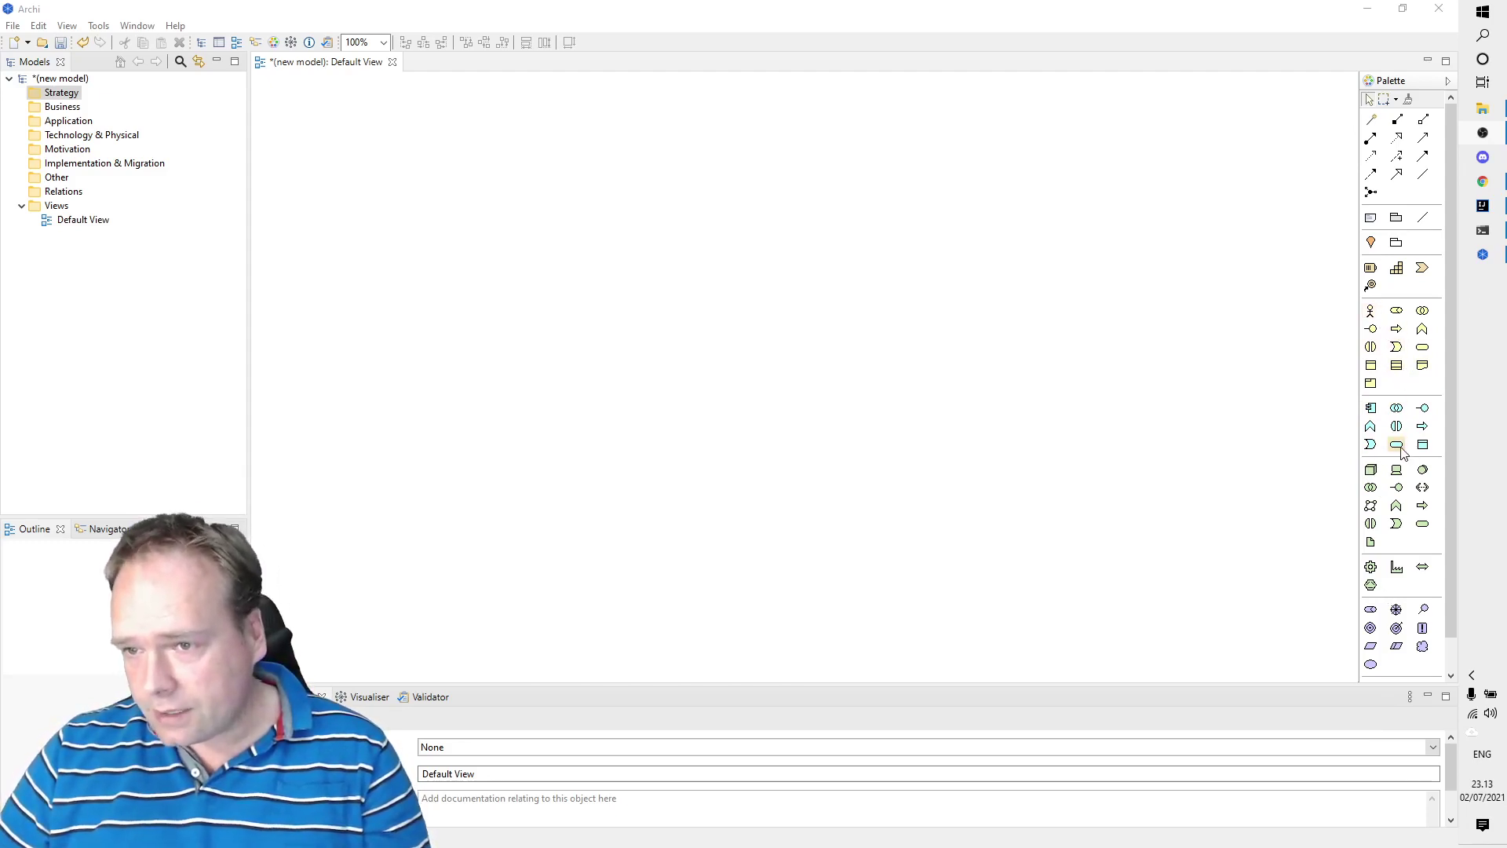
scroll(1375, 491, down, 1)
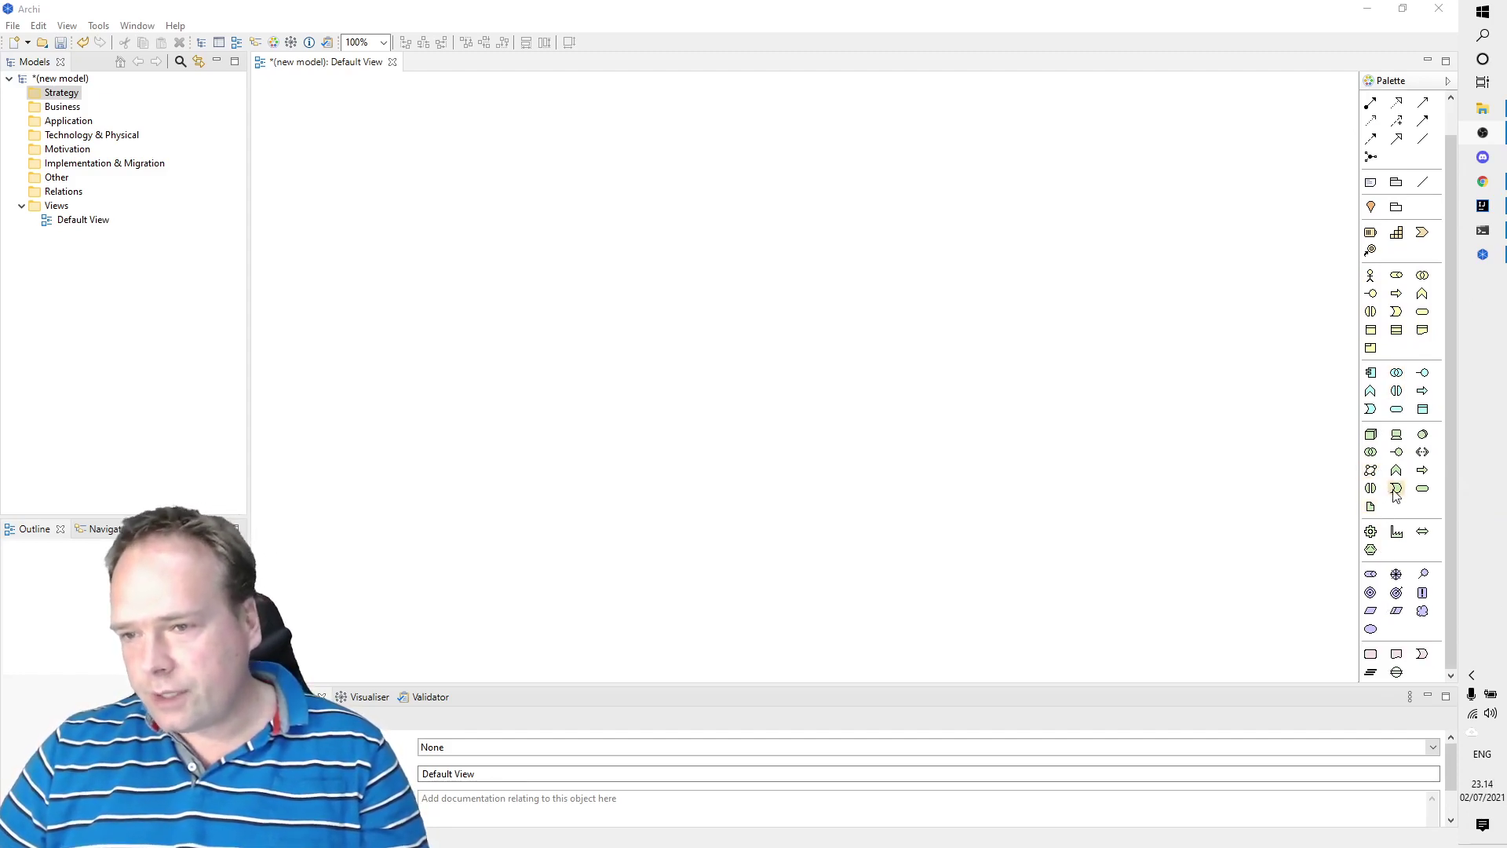
Add a Node named as the owner's Virtual Server, enlarge it and move it to the canvas top.
click(1372, 434)
click(889, 266)
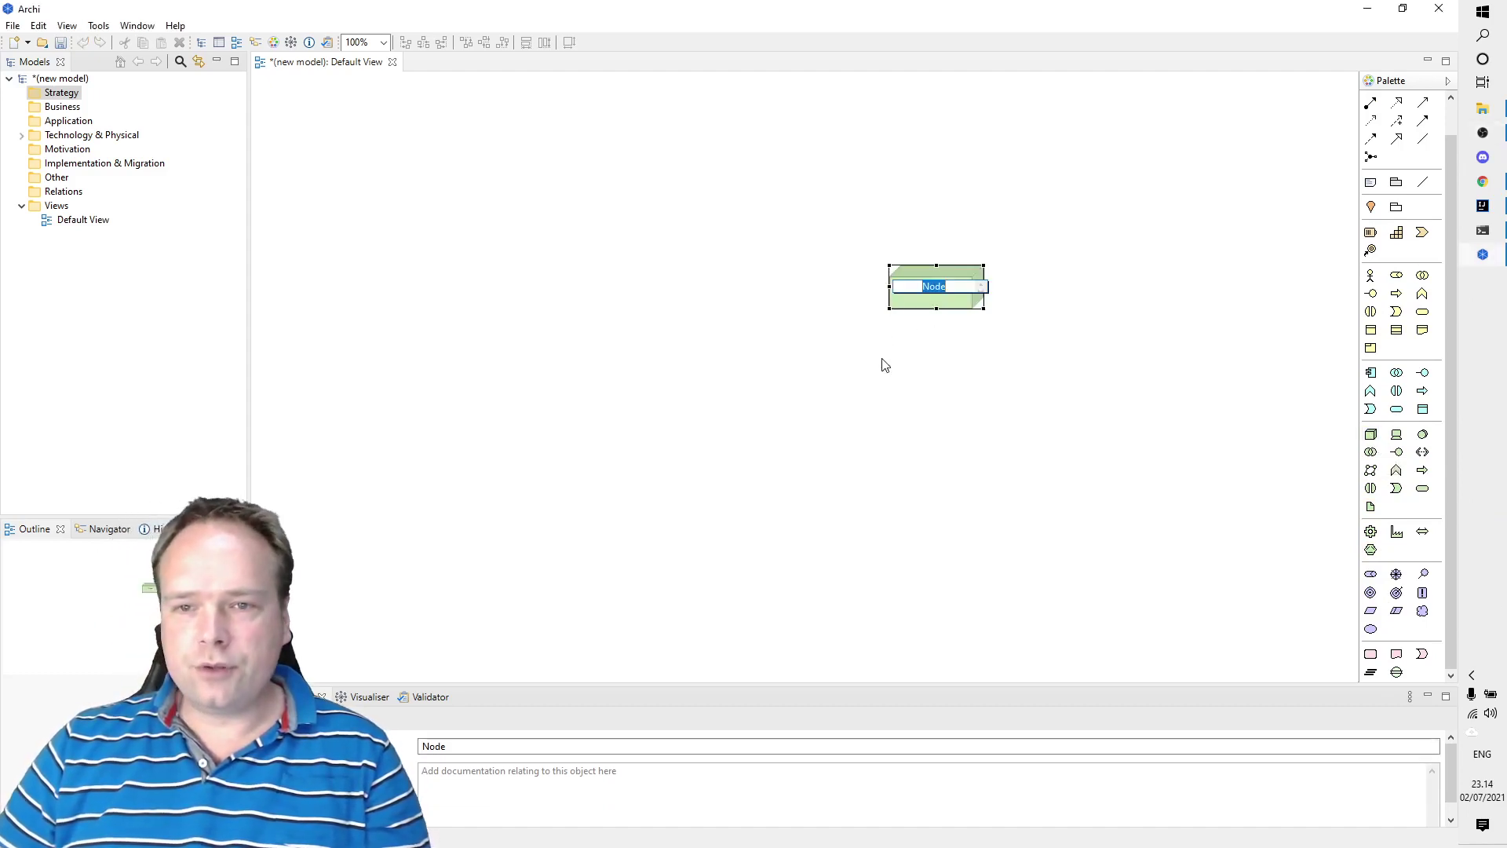
text(Miie)
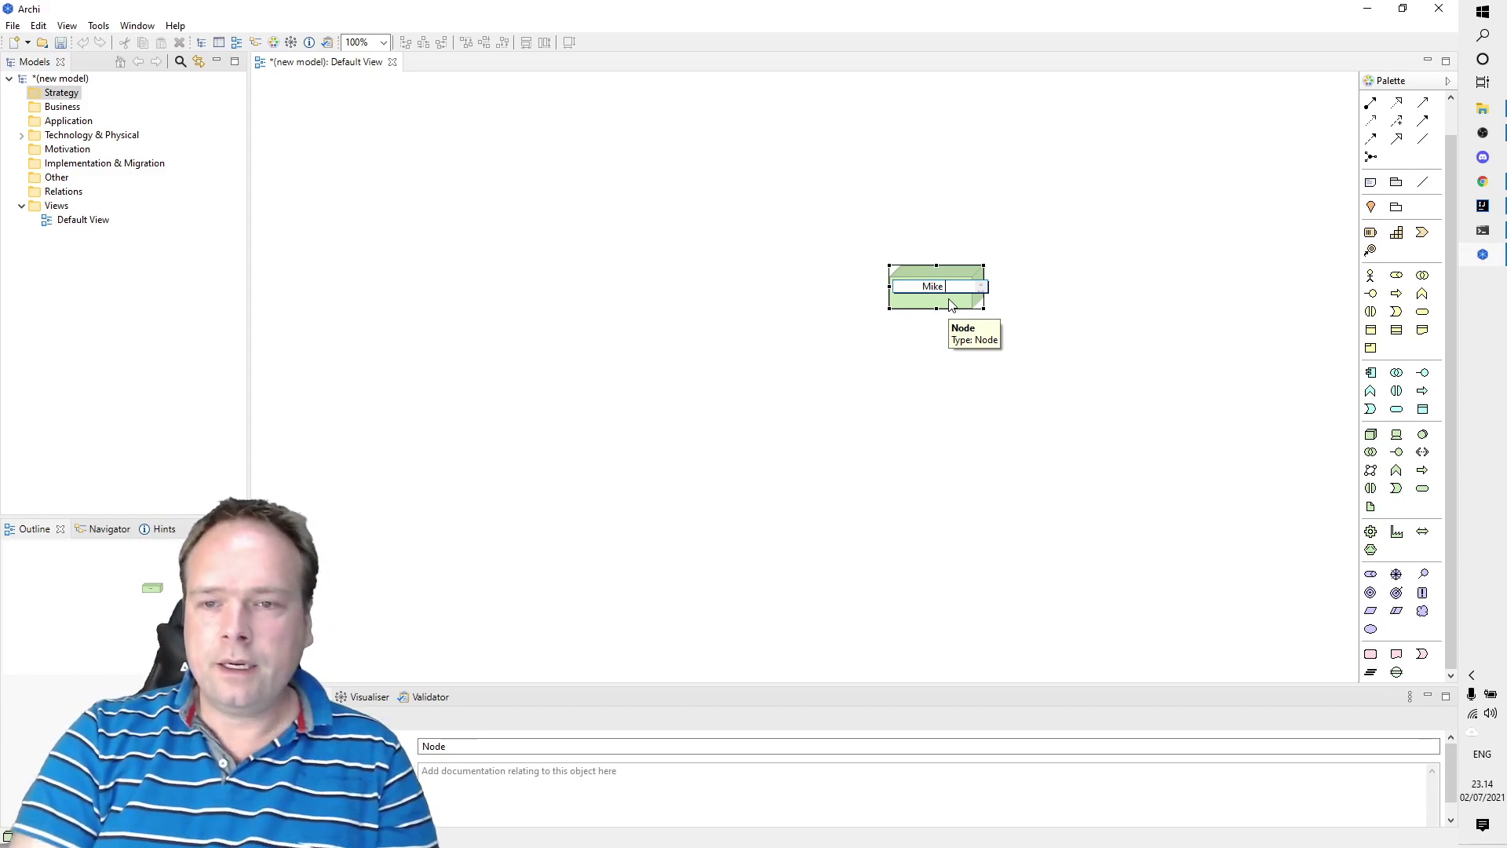
text( Virtual Server)
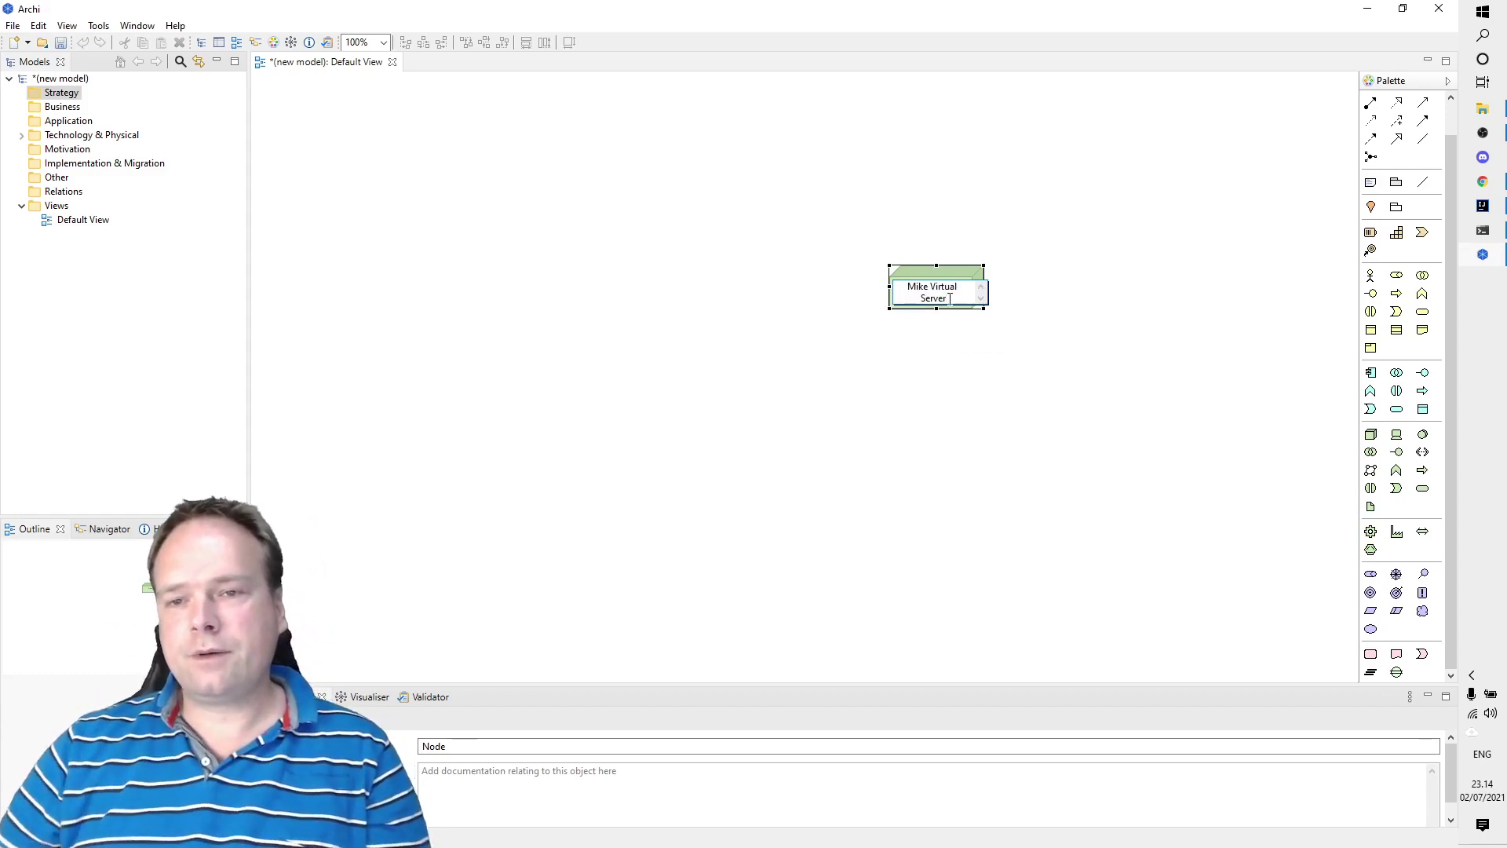
key(Return)
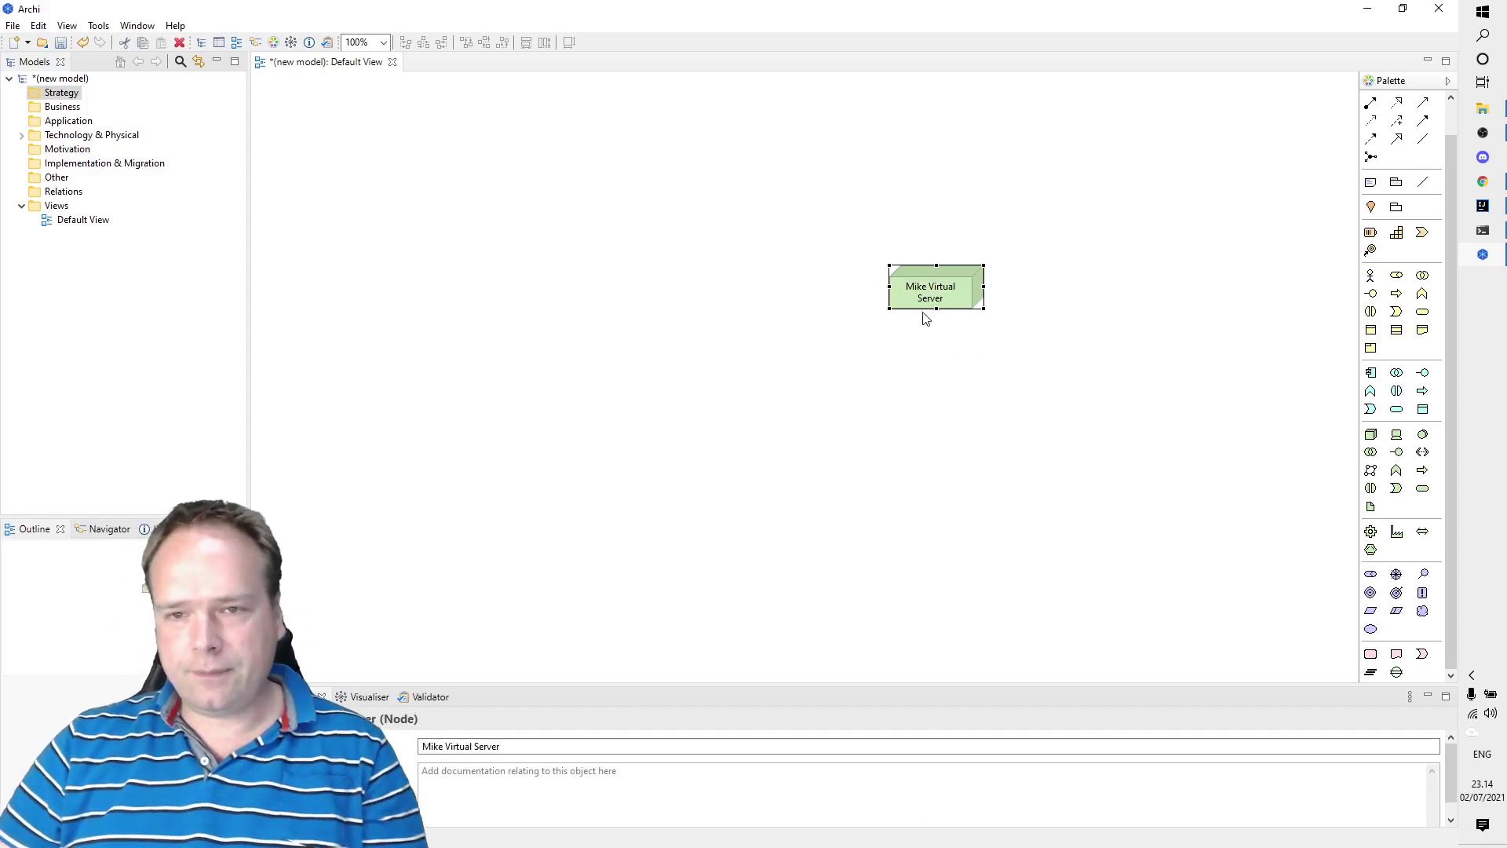
click(887, 313)
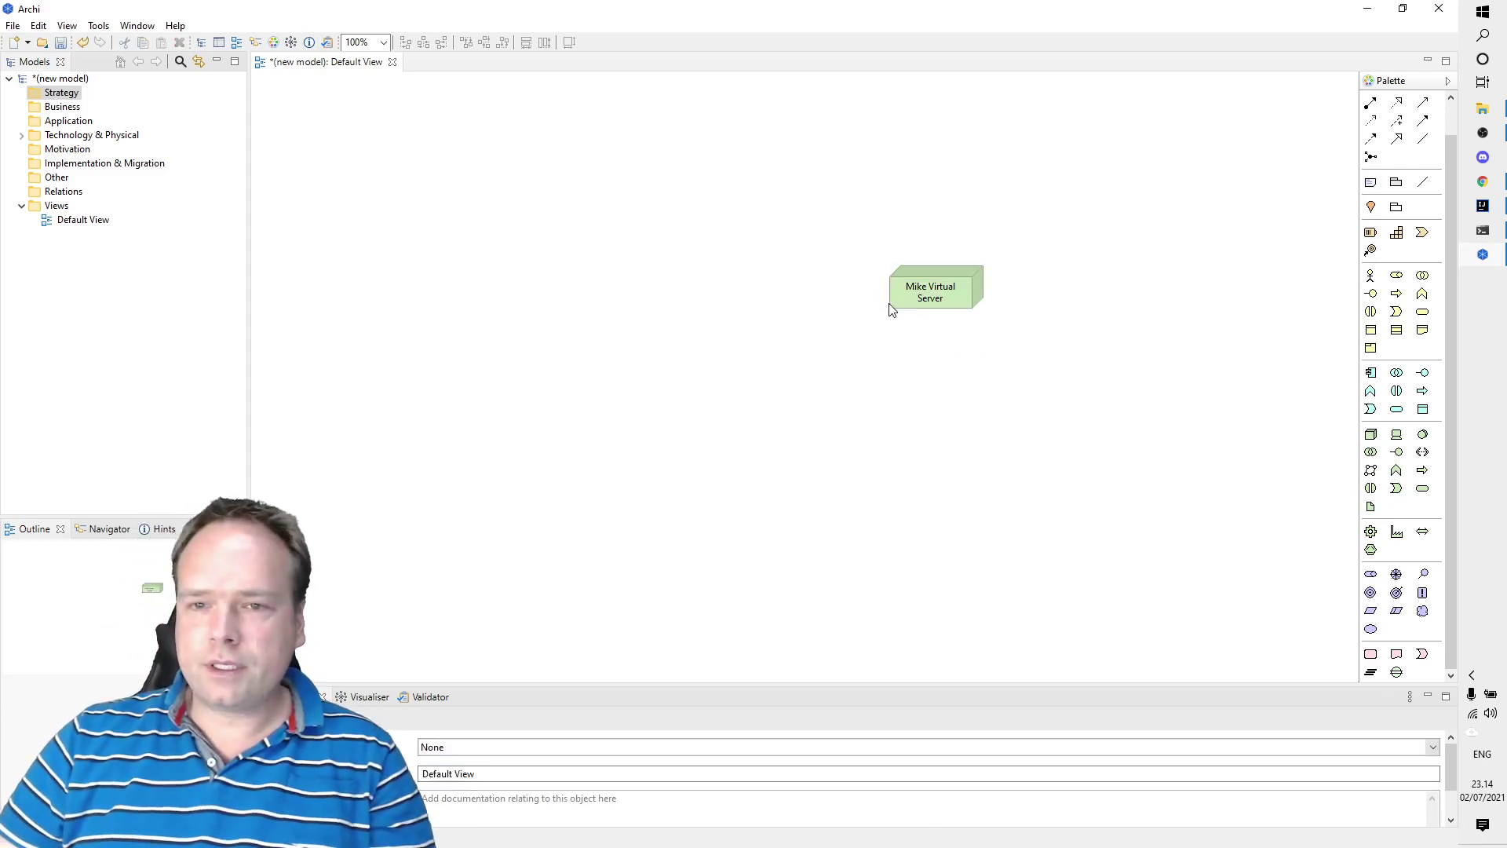
click(895, 307)
drag(890, 308, 655, 386)
drag(834, 365, 606, 179)
click(558, 373)
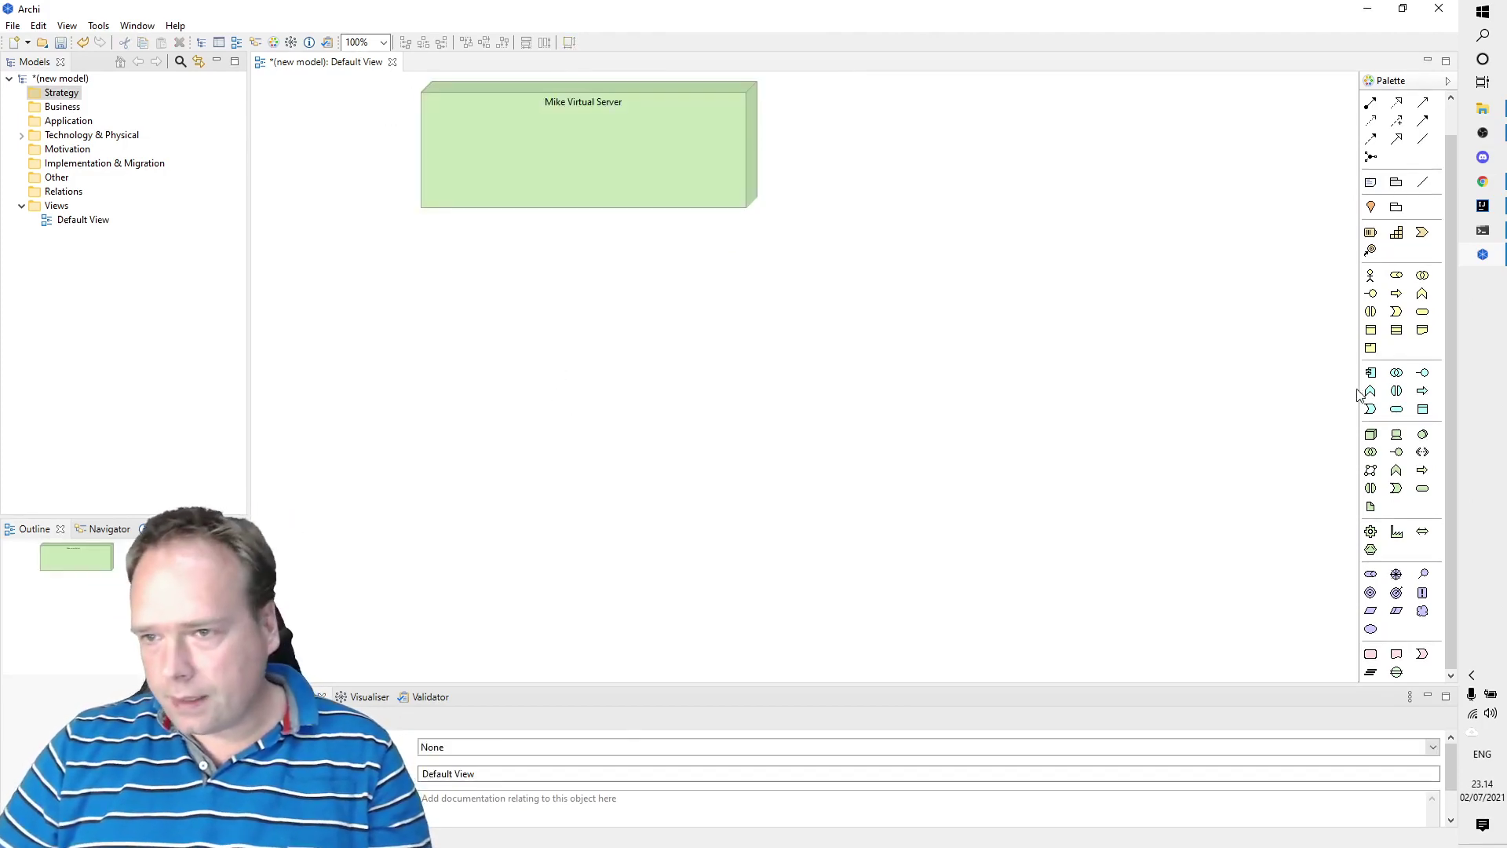
Assign a Technology Service for the owner's Spring Boot Kotlin REST API inside the node, making the node taller.
click(1422, 490)
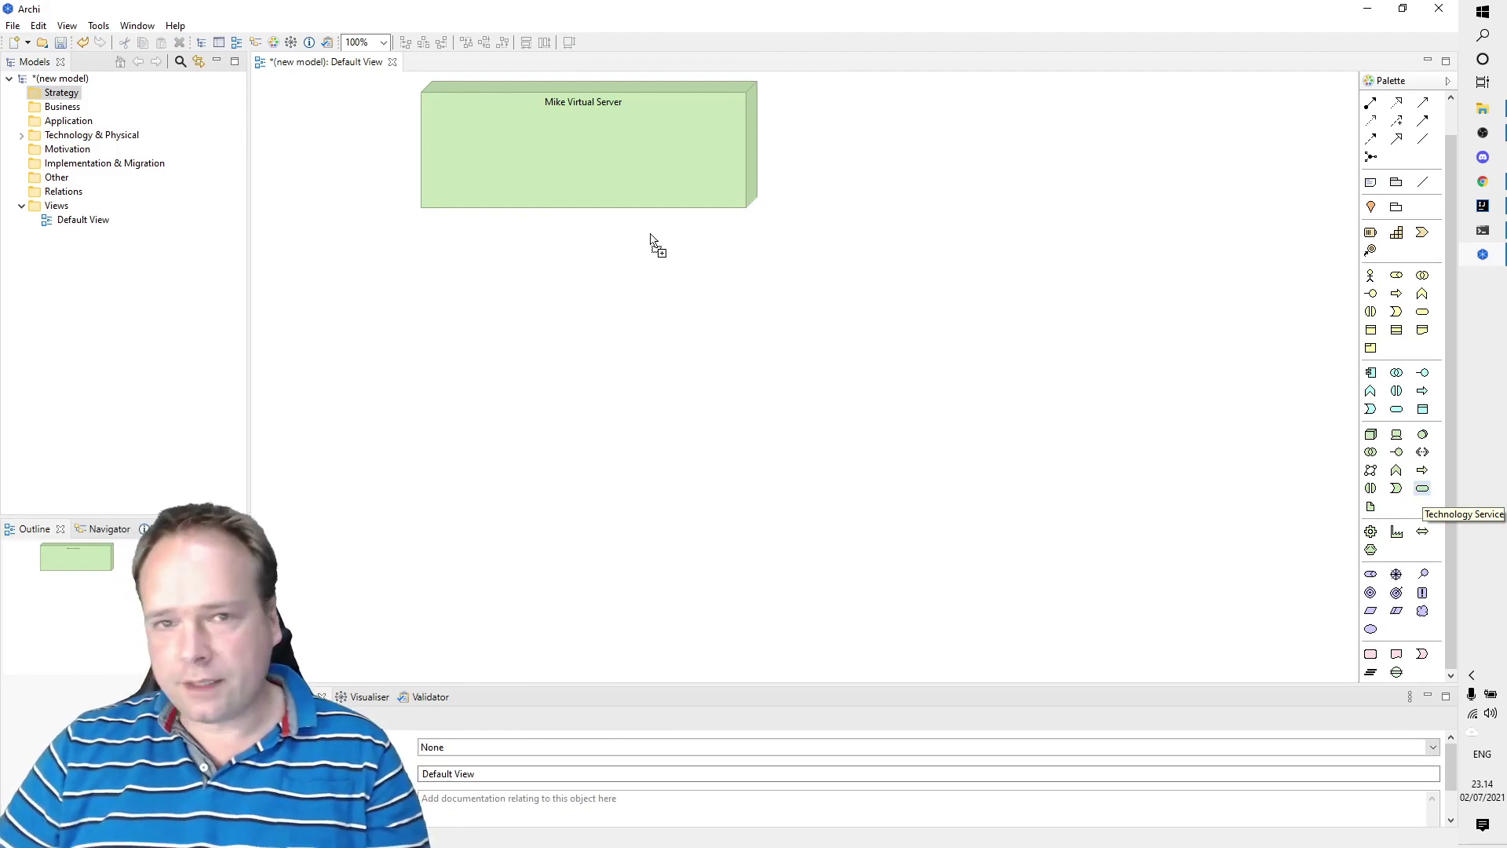
click(476, 124)
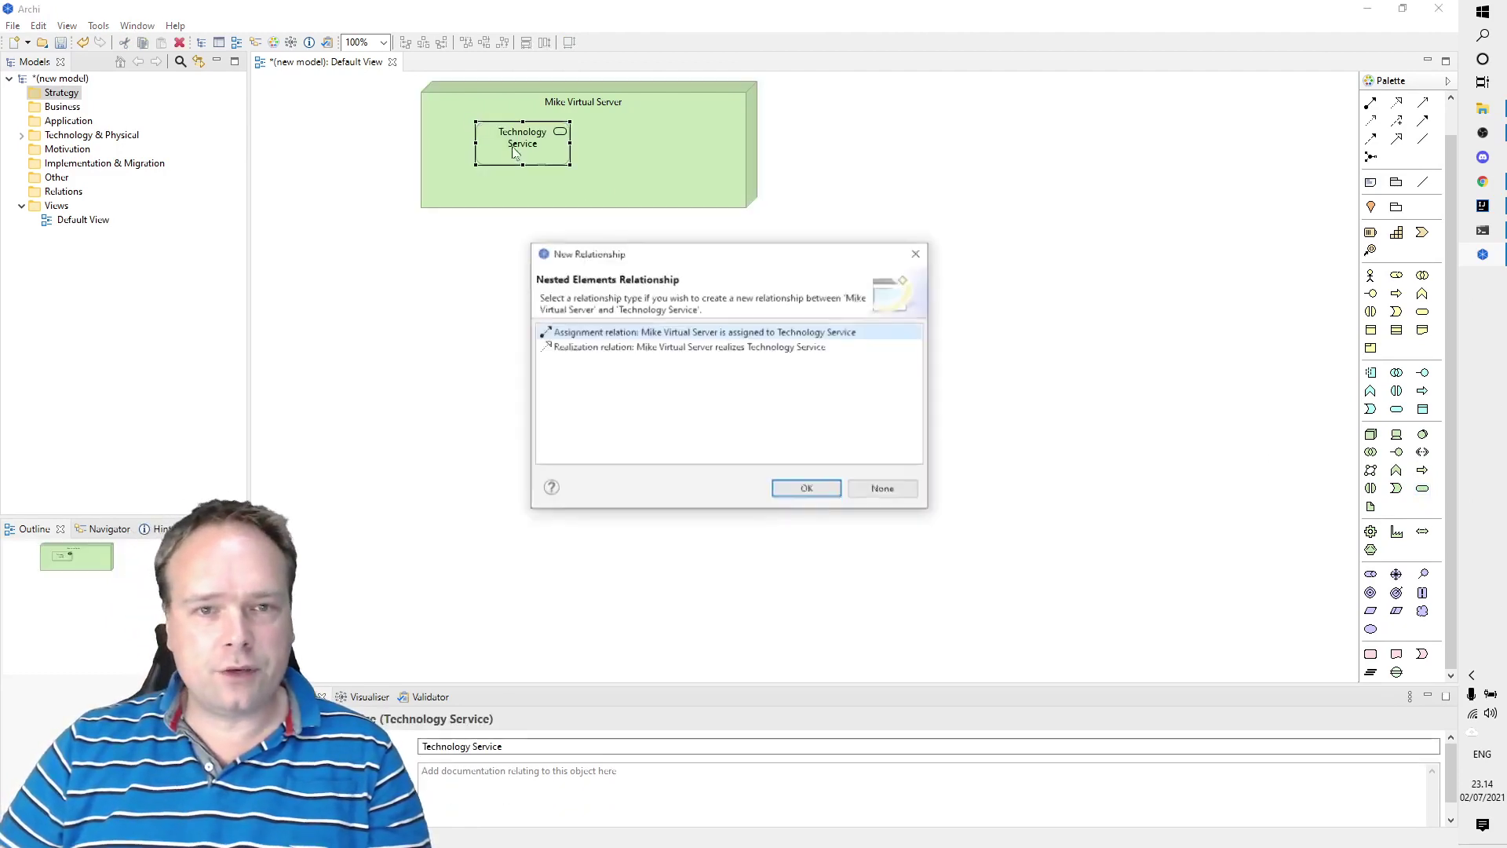
click(807, 488)
text(Mike)
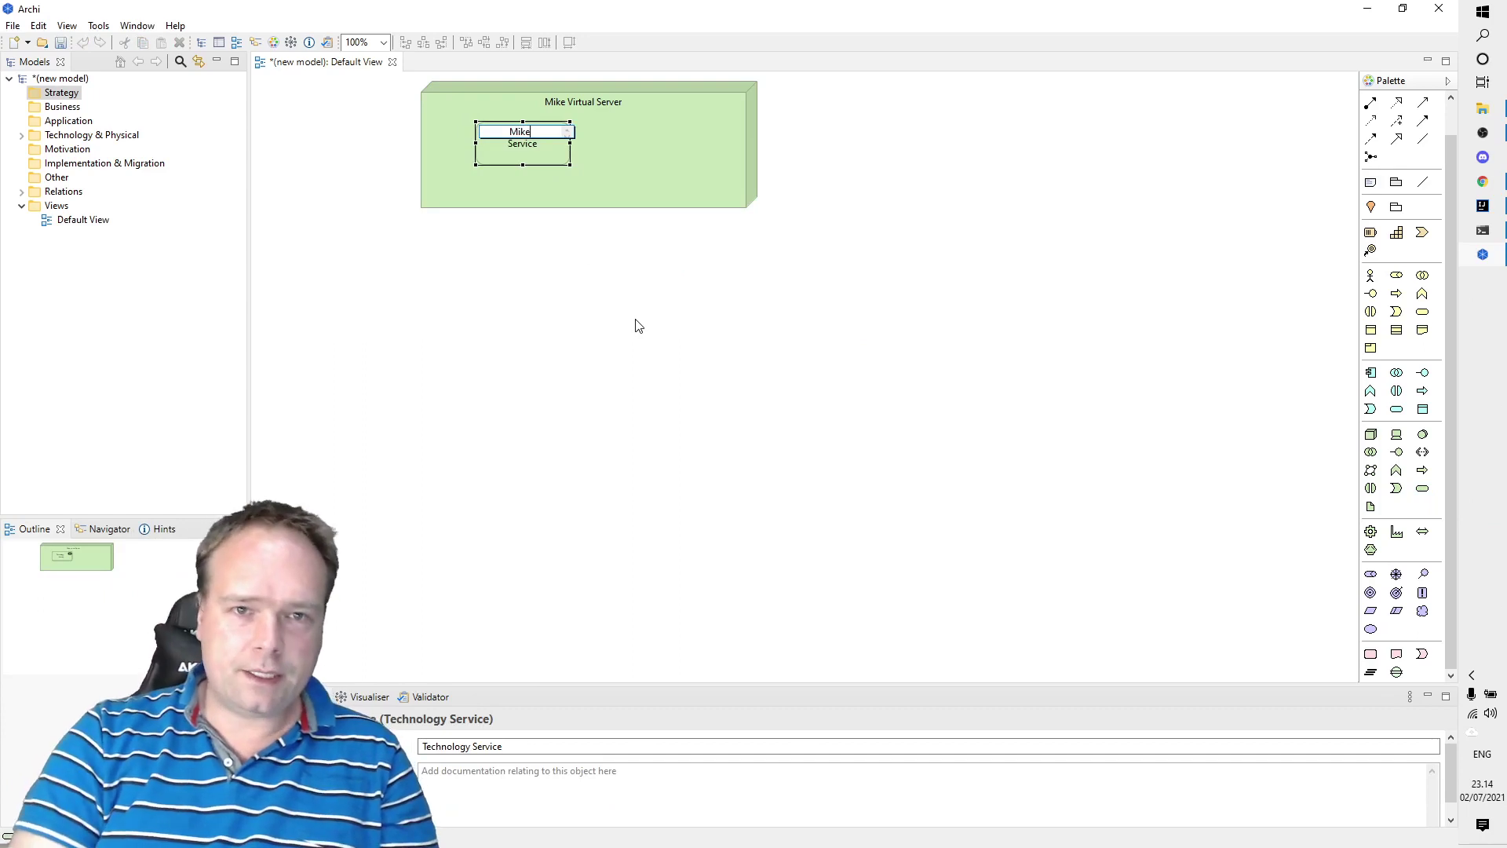
text(s Spring)
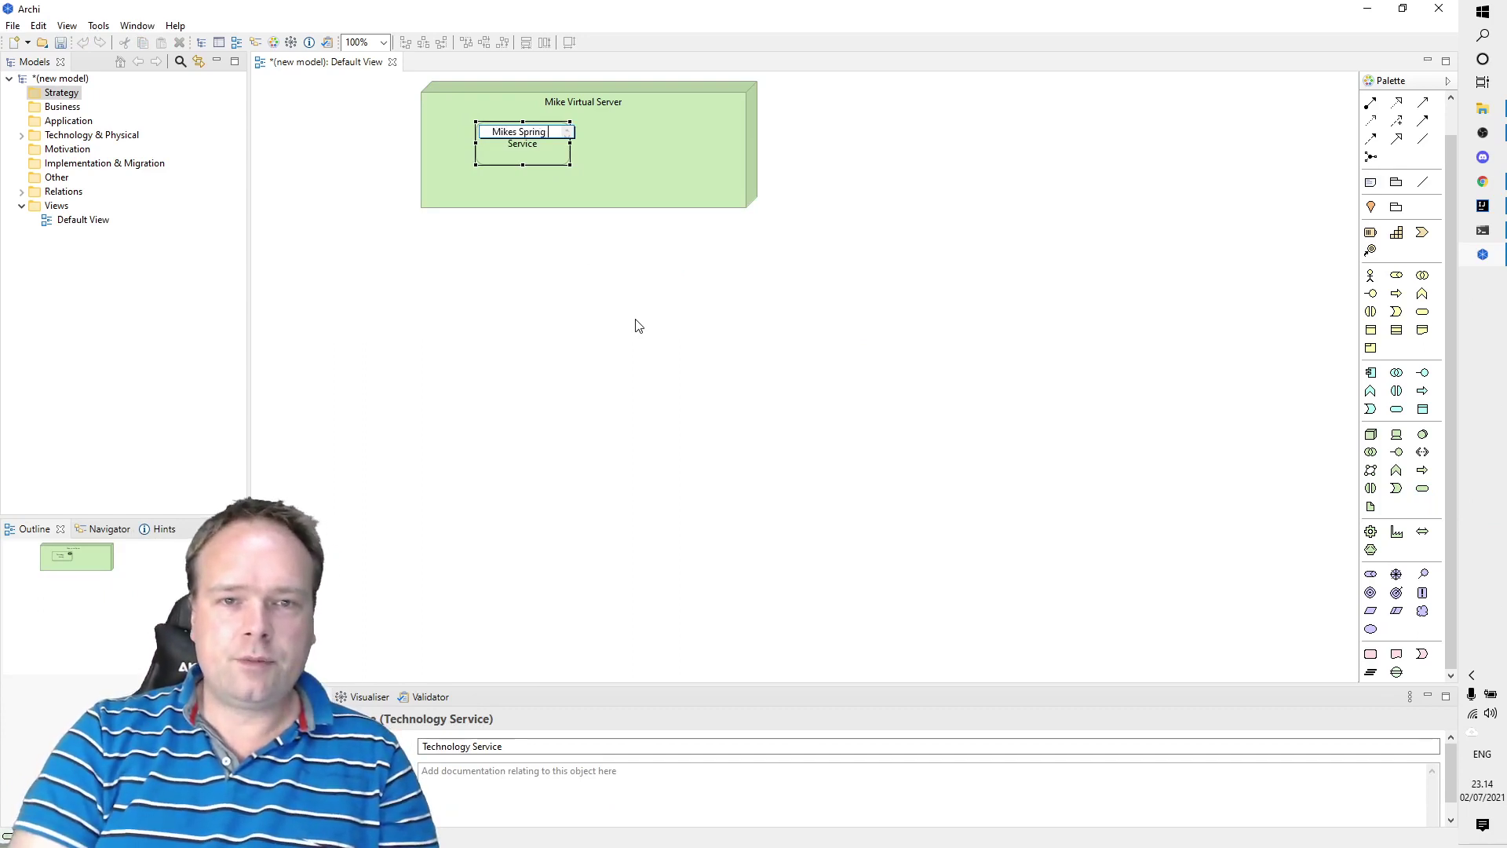
text( Boot Kotlin ser)
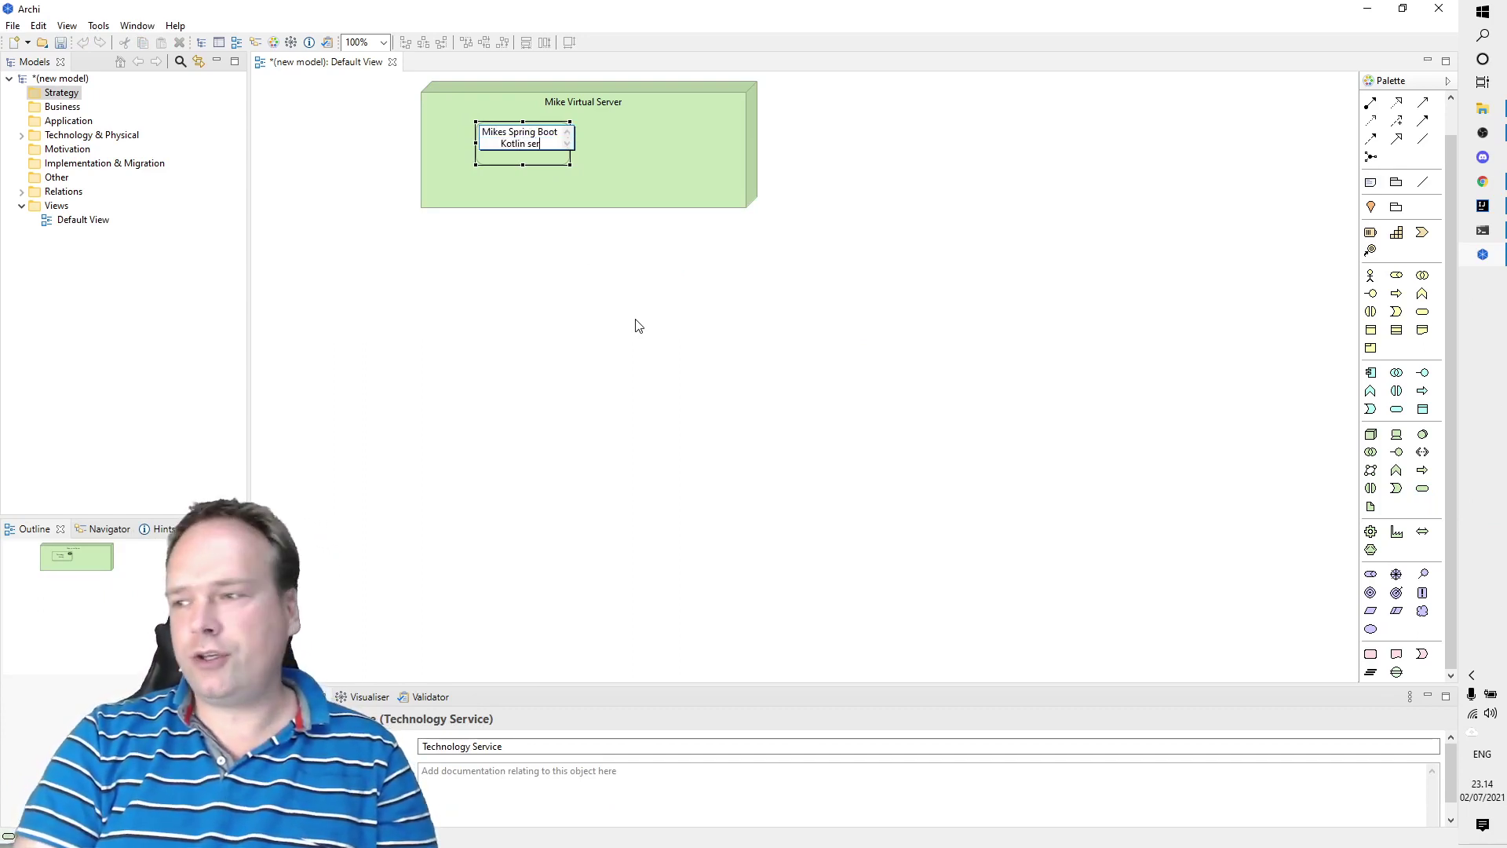
key(BackSpace)
key(BackSpace)
key(BackSpace)
text(REST)
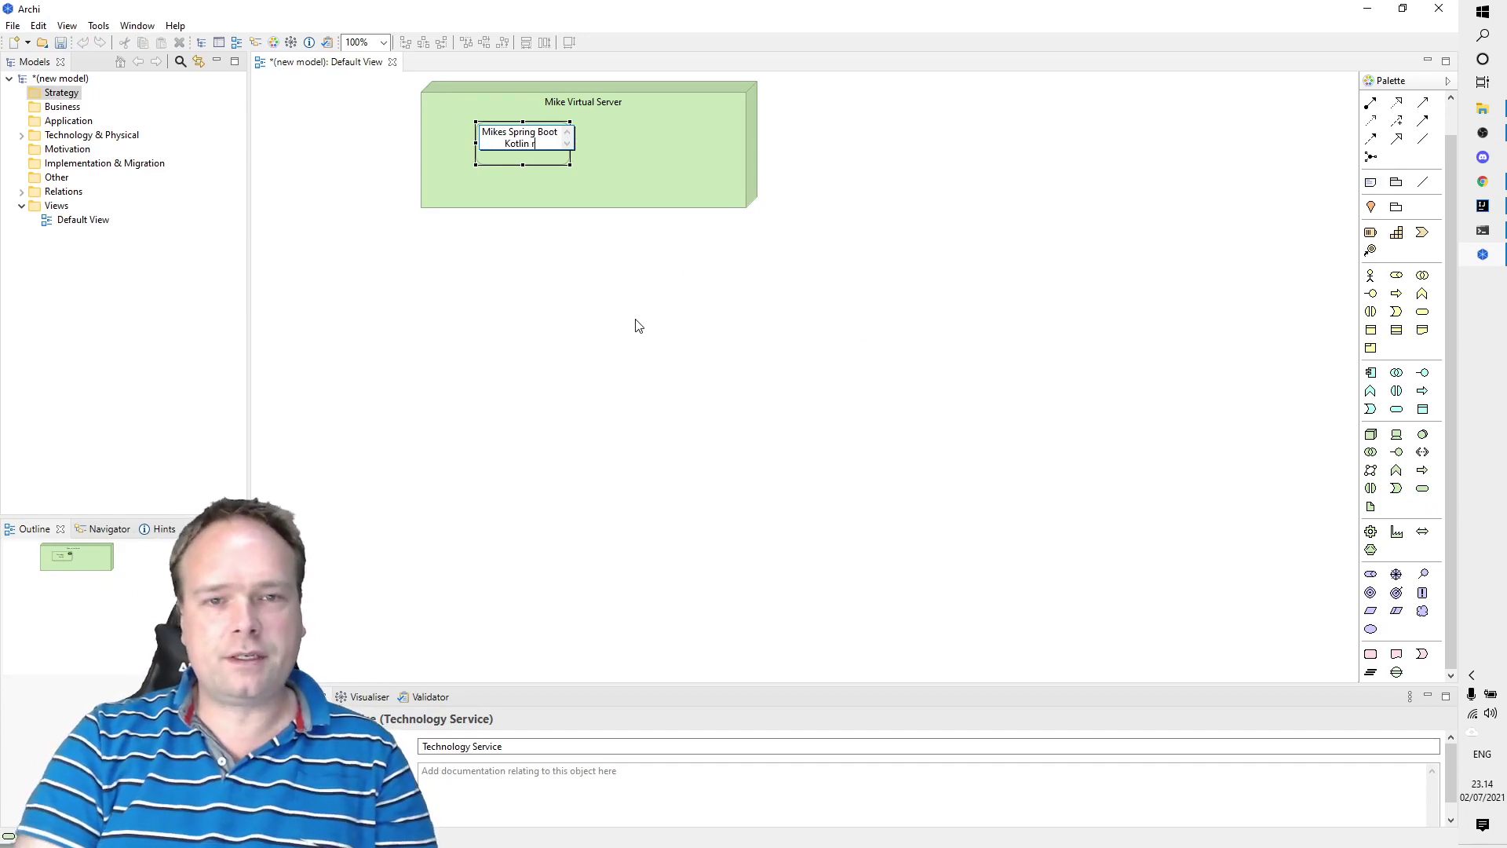
text( API)
key(Return)
click(691, 193)
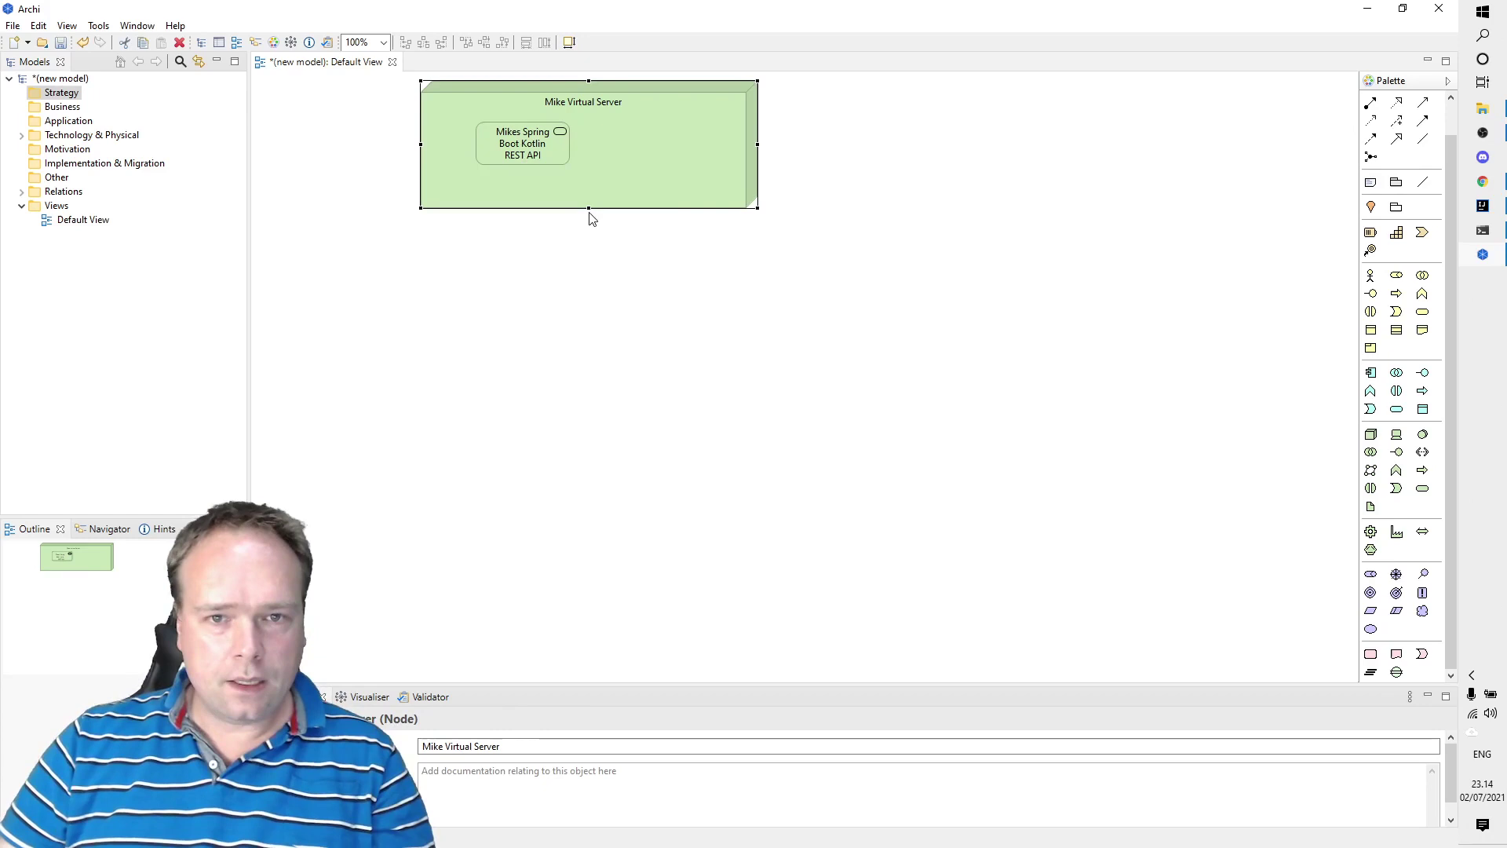
drag(588, 208, 581, 325)
drag(516, 161, 525, 240)
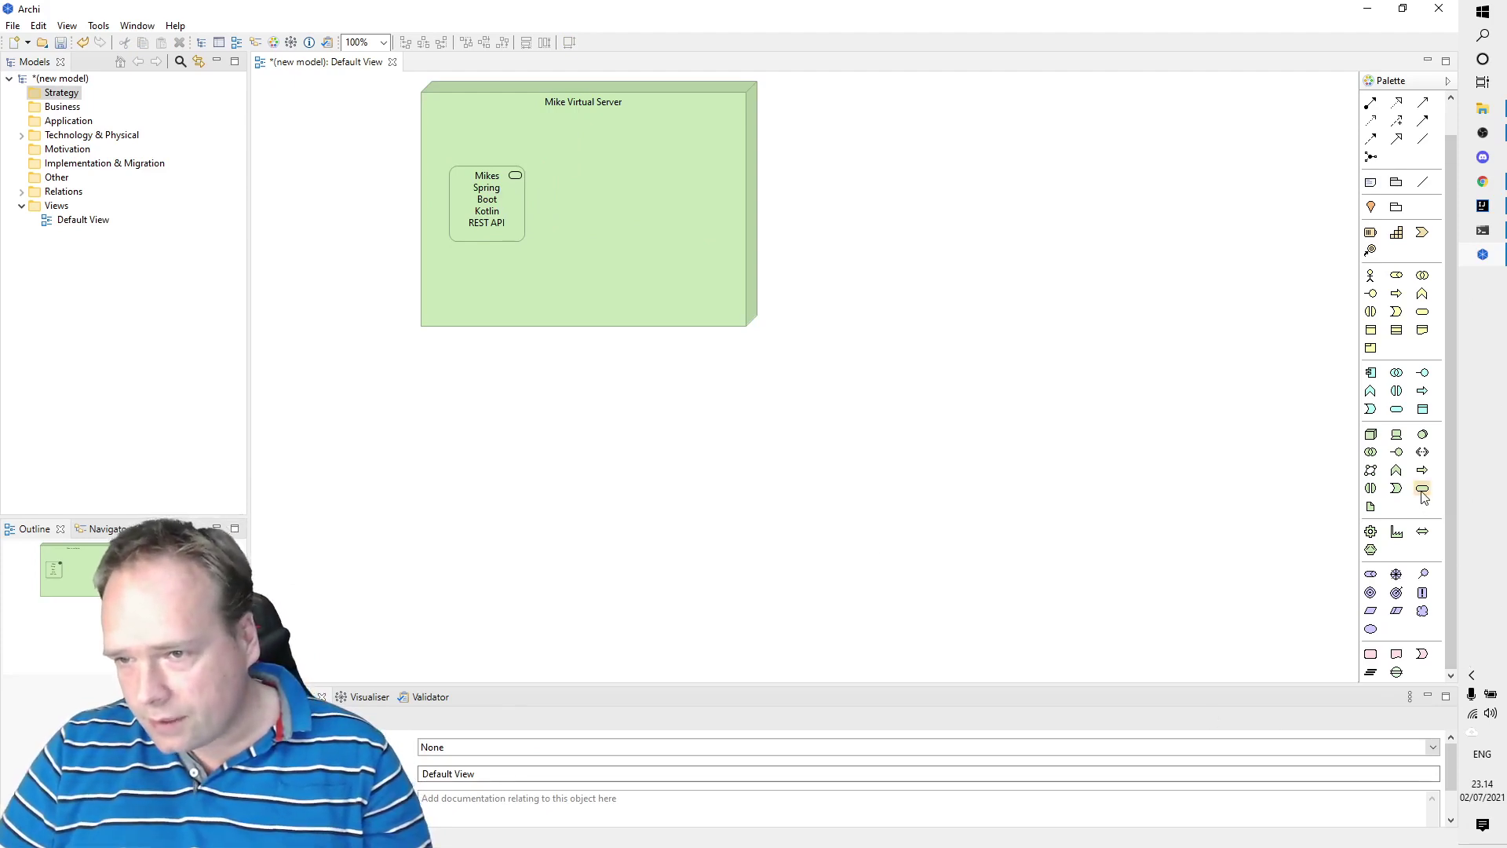
Add an Artifact named .jar-file just below the virtual server node.
click(1372, 508)
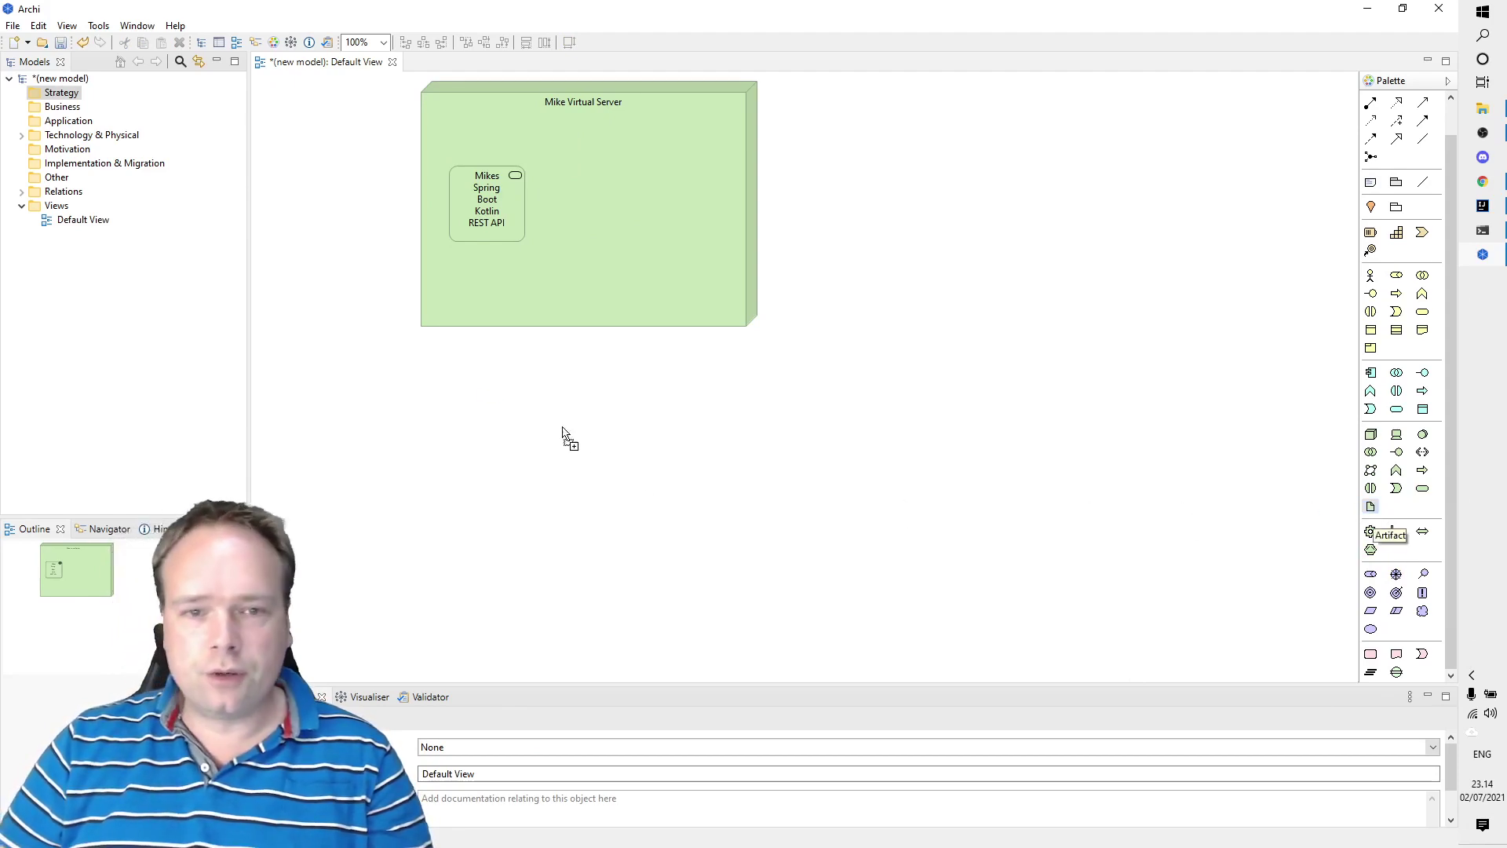
click(508, 402)
key(BackSpace)
text(.jar-file)
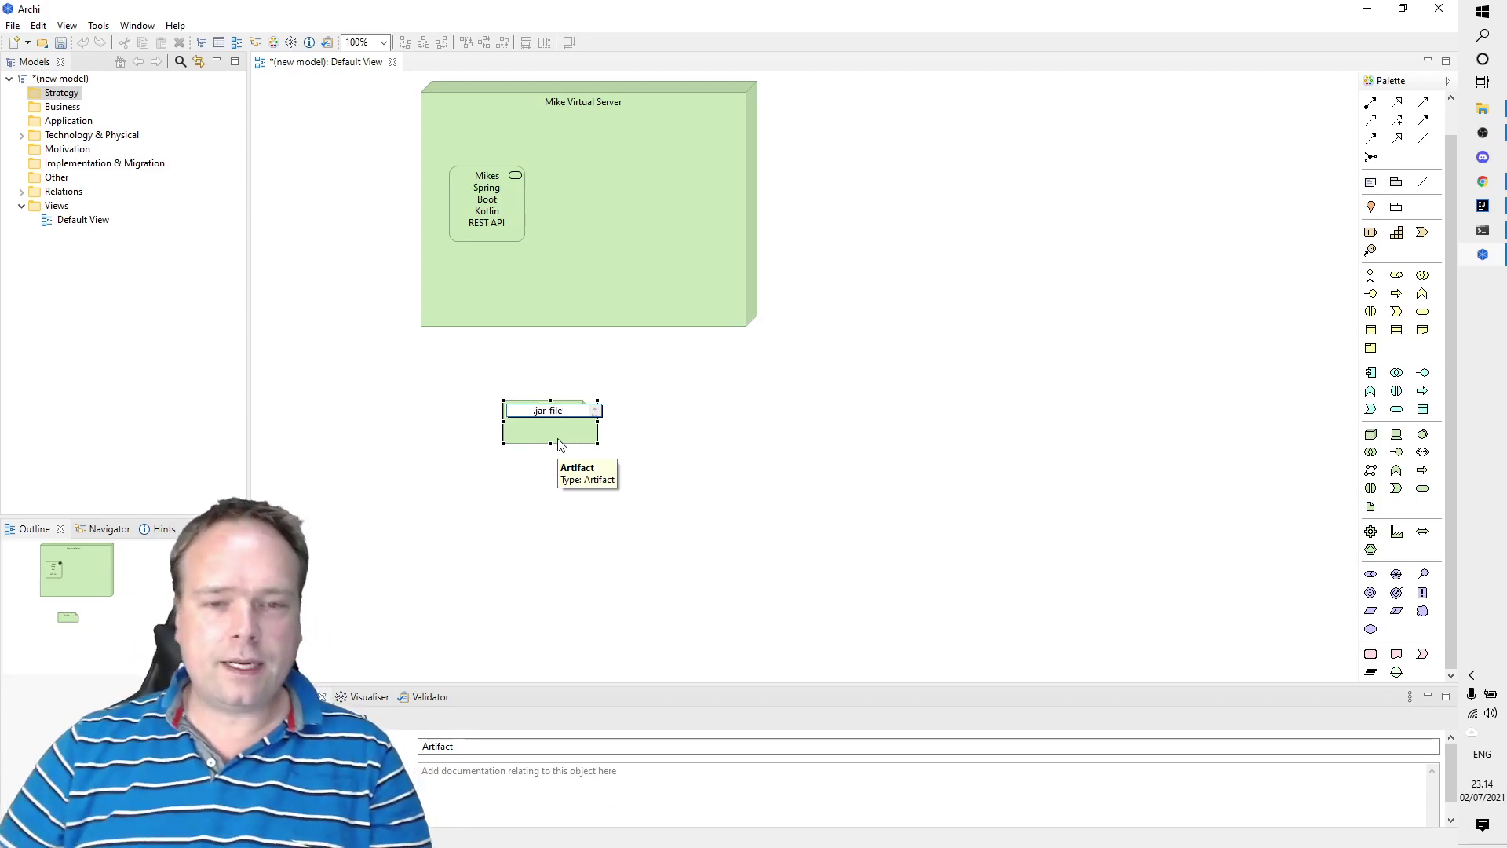
click(532, 458)
drag(540, 431, 466, 385)
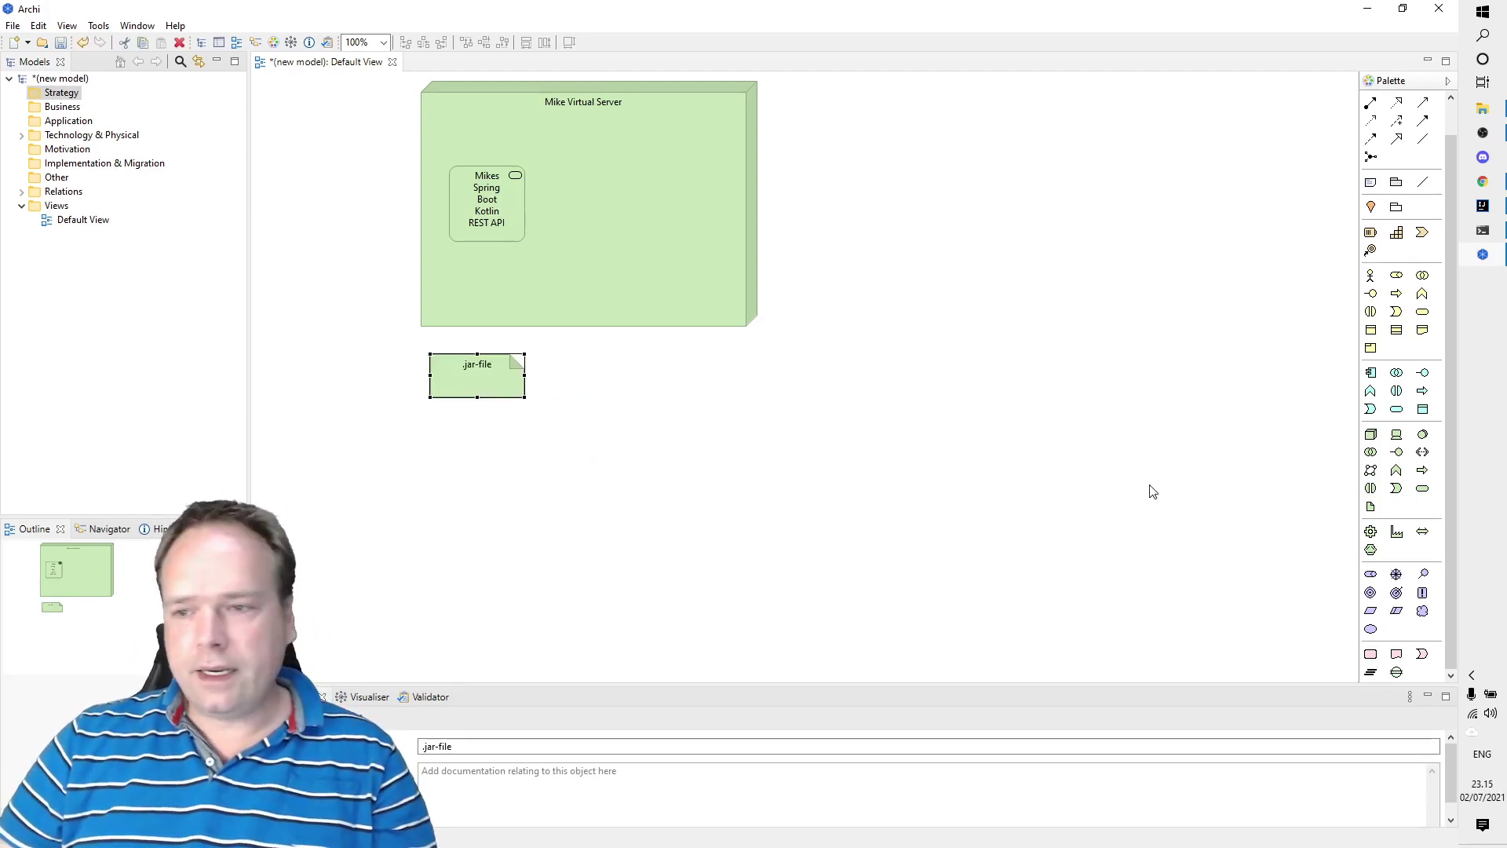
Add a Docker Image Artifact beside the .jar-file artifact.
click(1370, 506)
click(792, 391)
text(Docker Image)
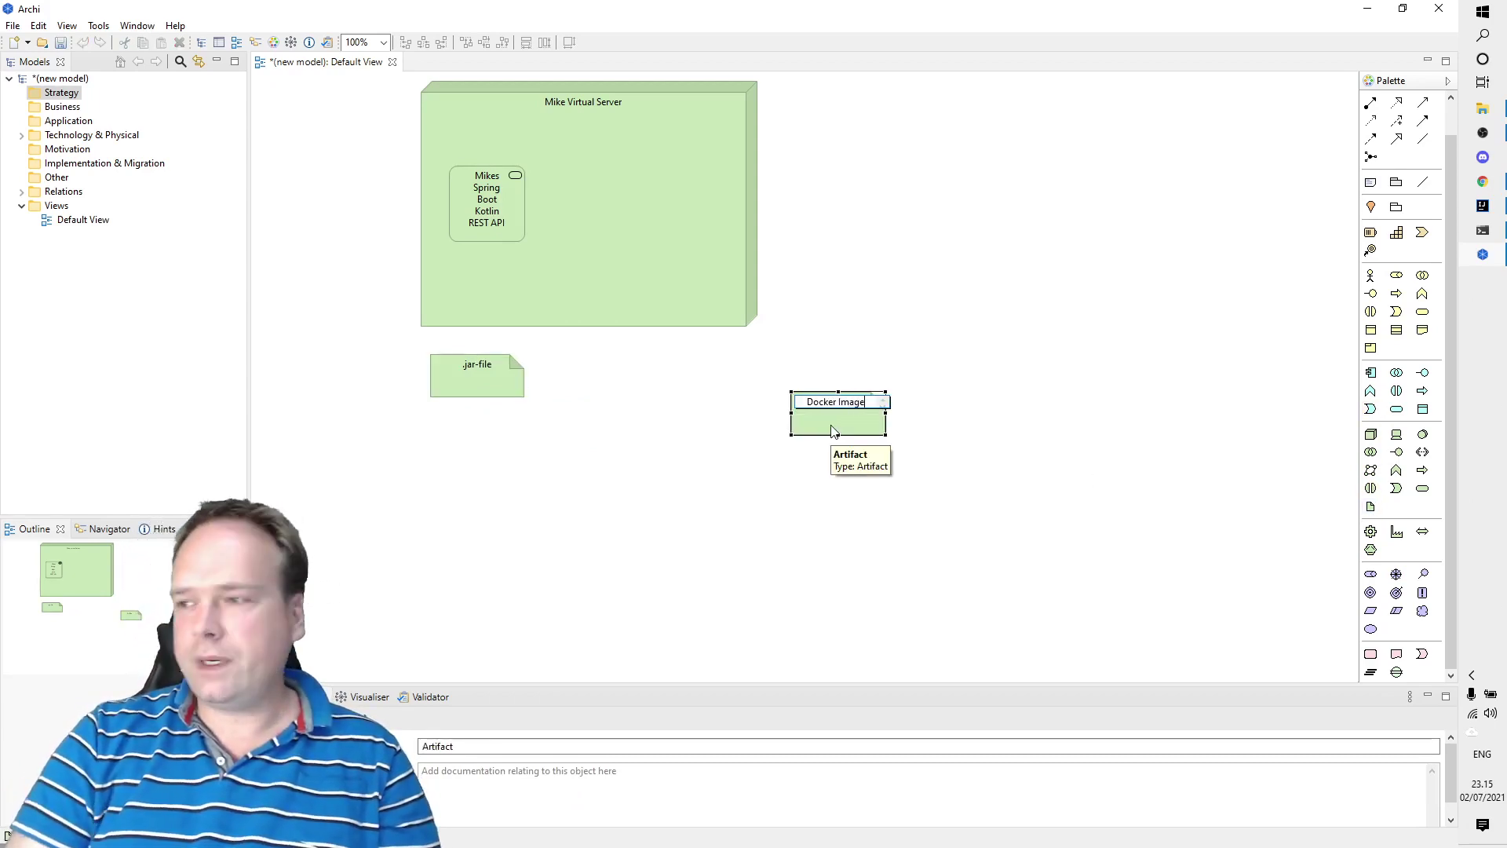
key(Return)
drag(833, 431, 577, 395)
click(569, 525)
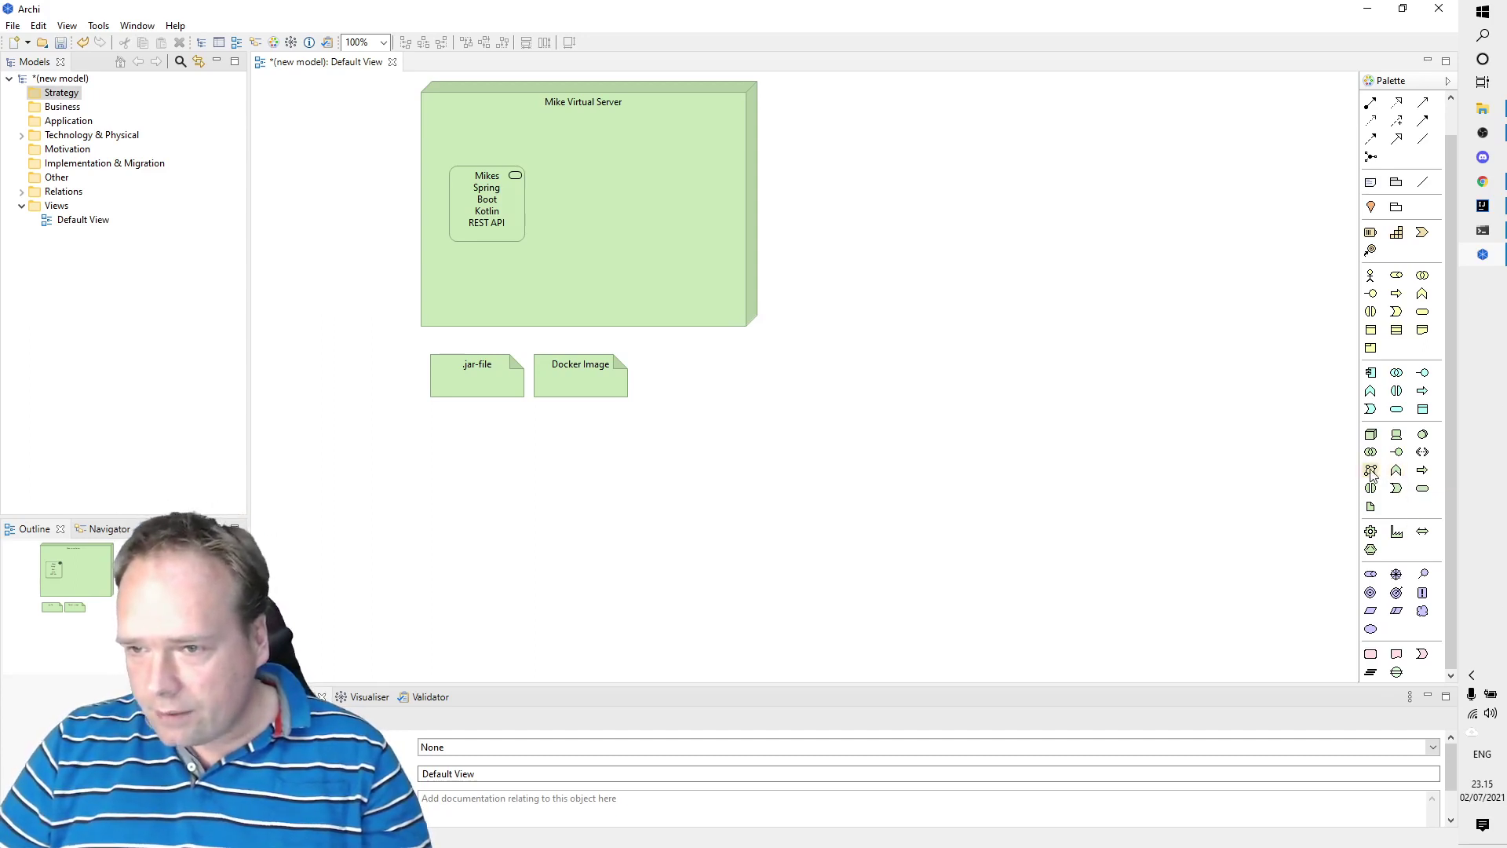
Widen the Palette and add a Technology Interface inside the node with no relationship.
drag(1356, 462, 1178, 447)
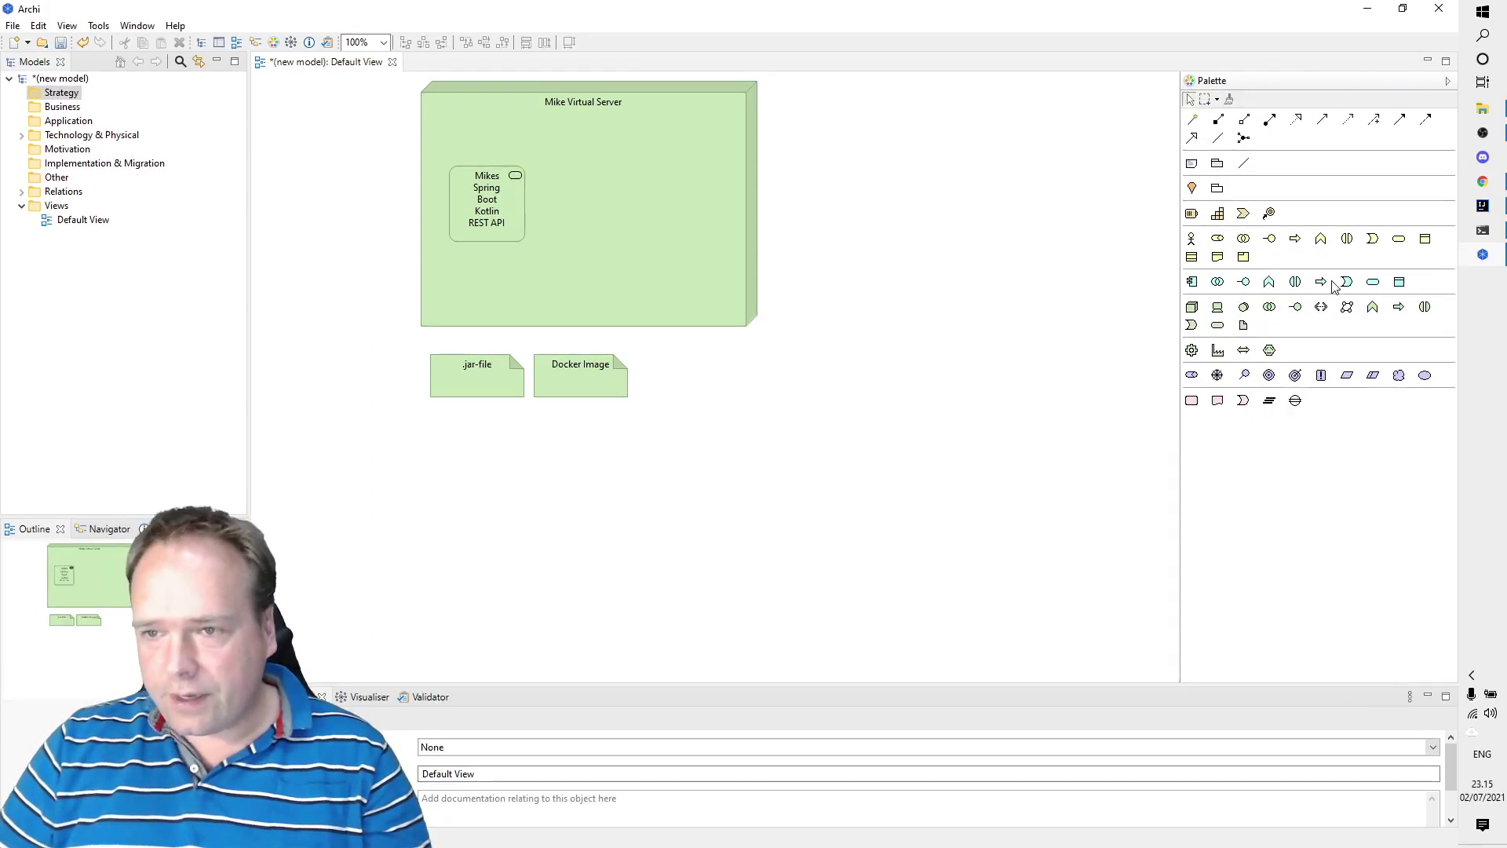
click(1296, 307)
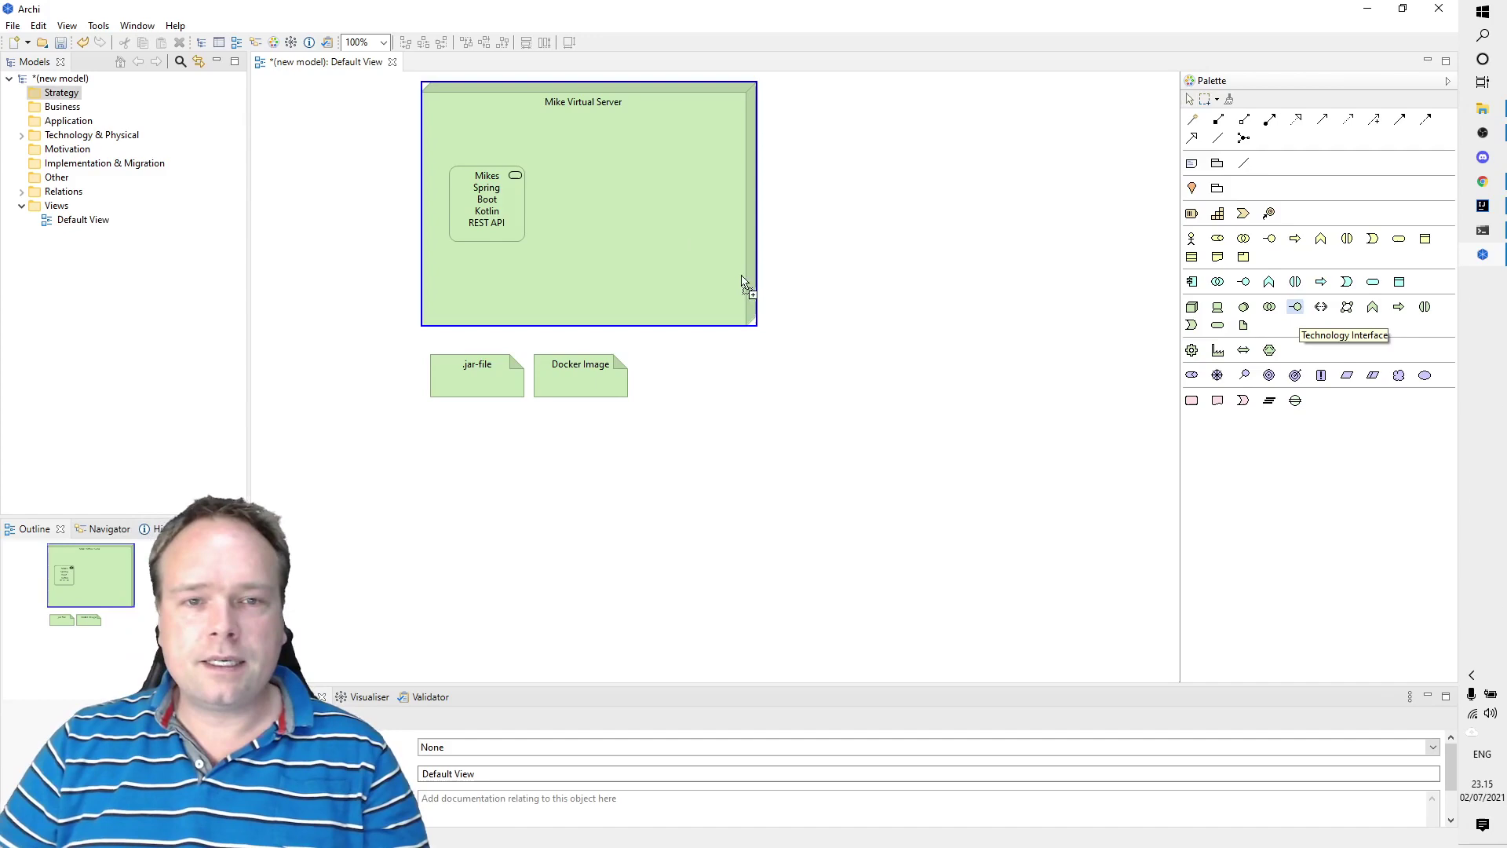
click(537, 207)
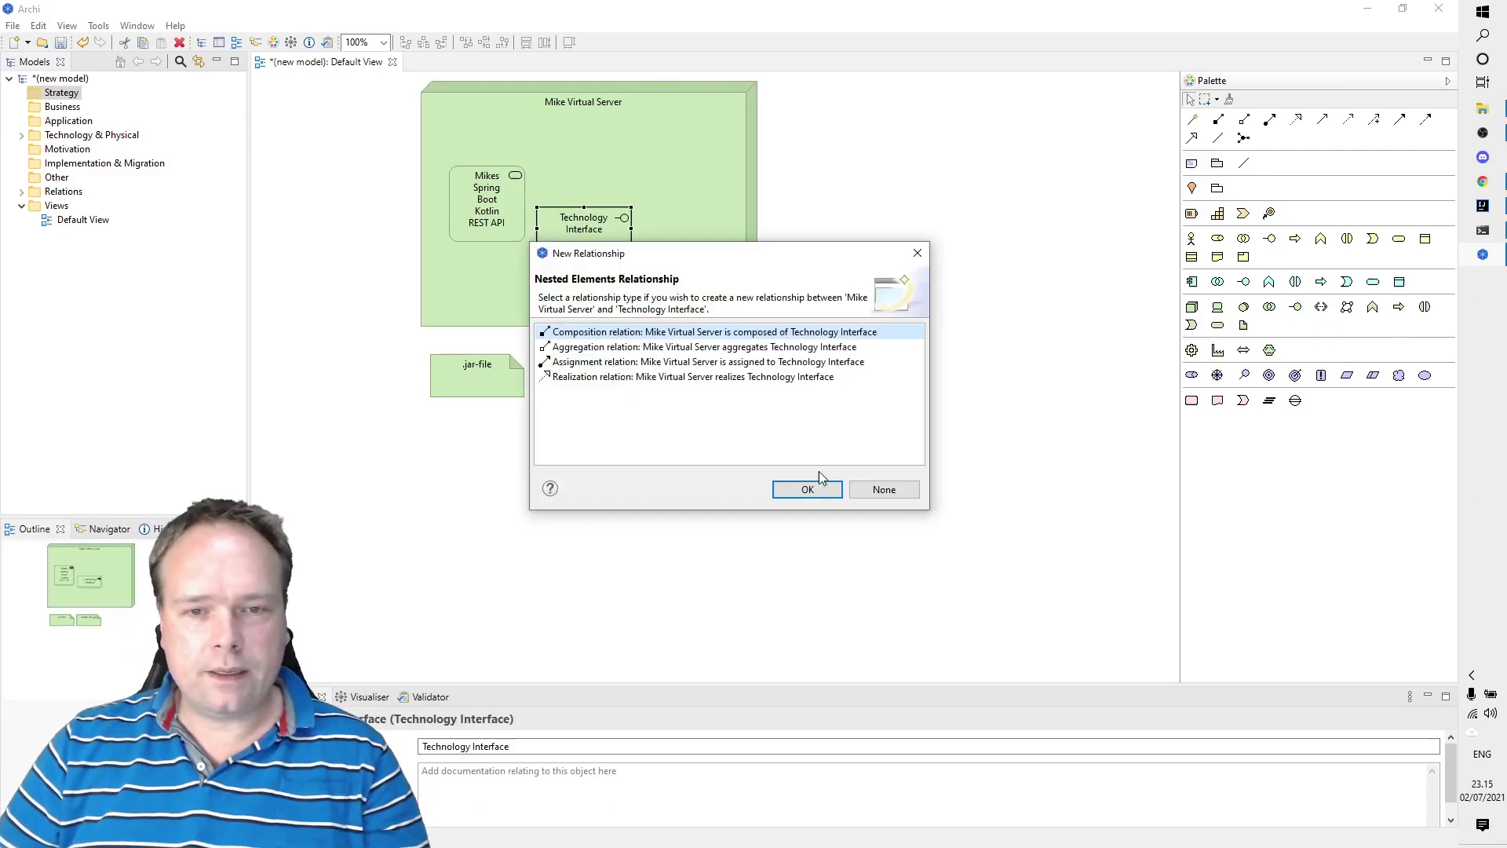
click(911, 490)
Add a second Technology Interface named REST API 1 inside the node and shift one right.
click(1295, 307)
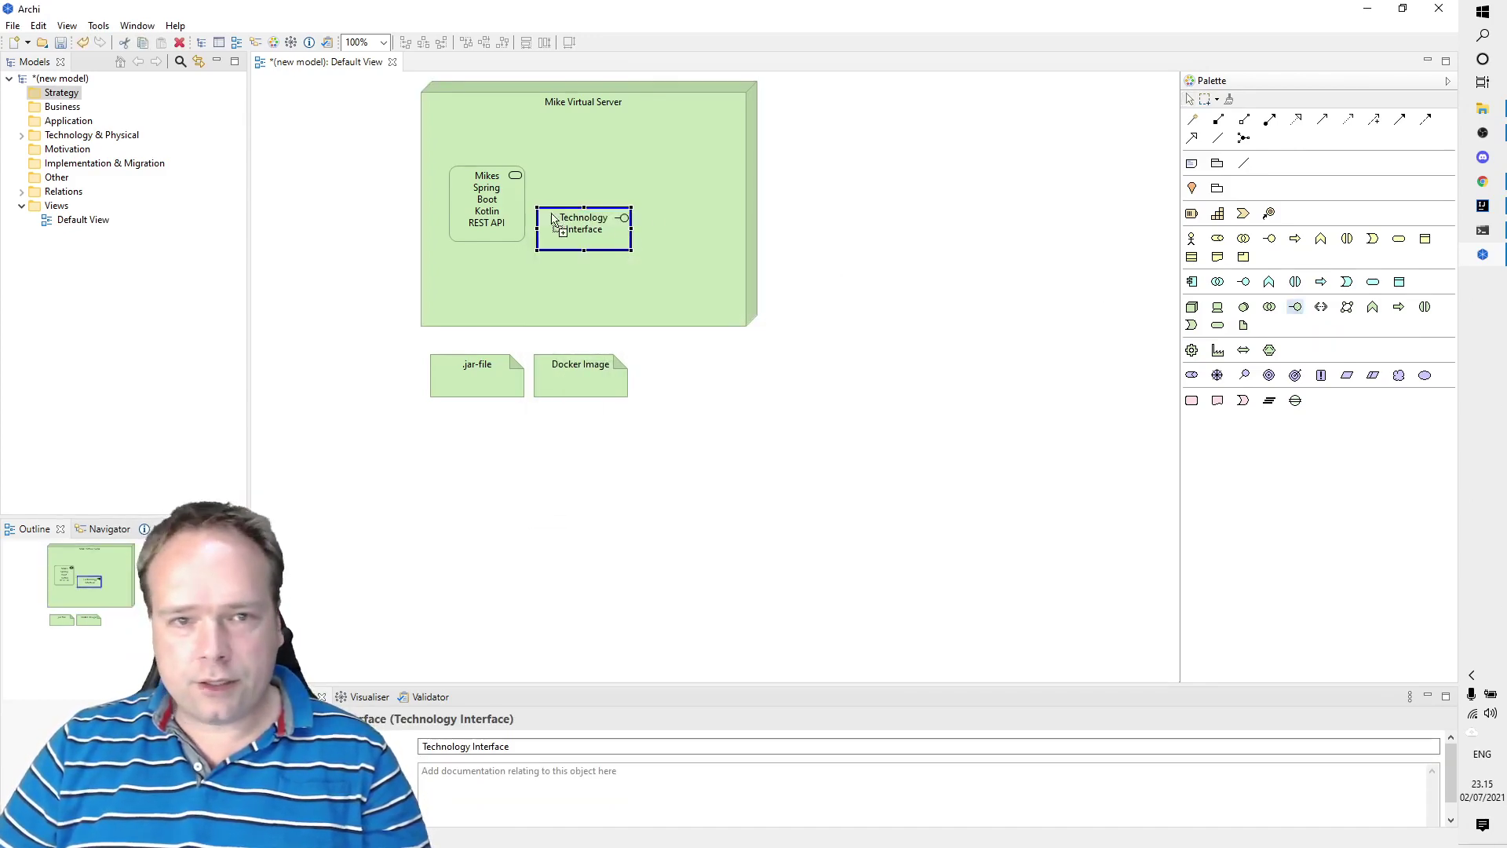
click(501, 230)
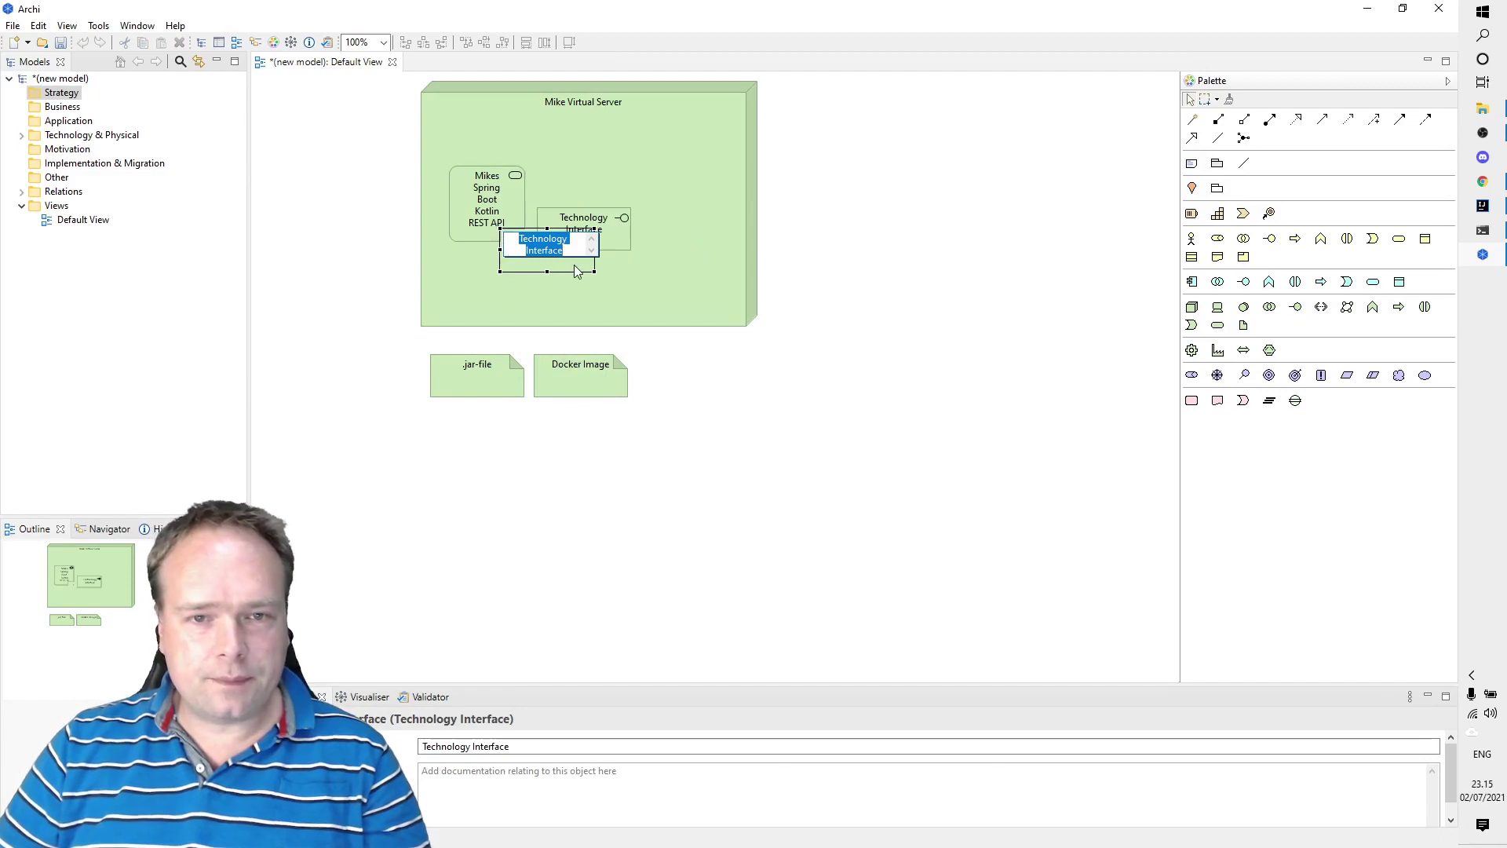
text(RE)
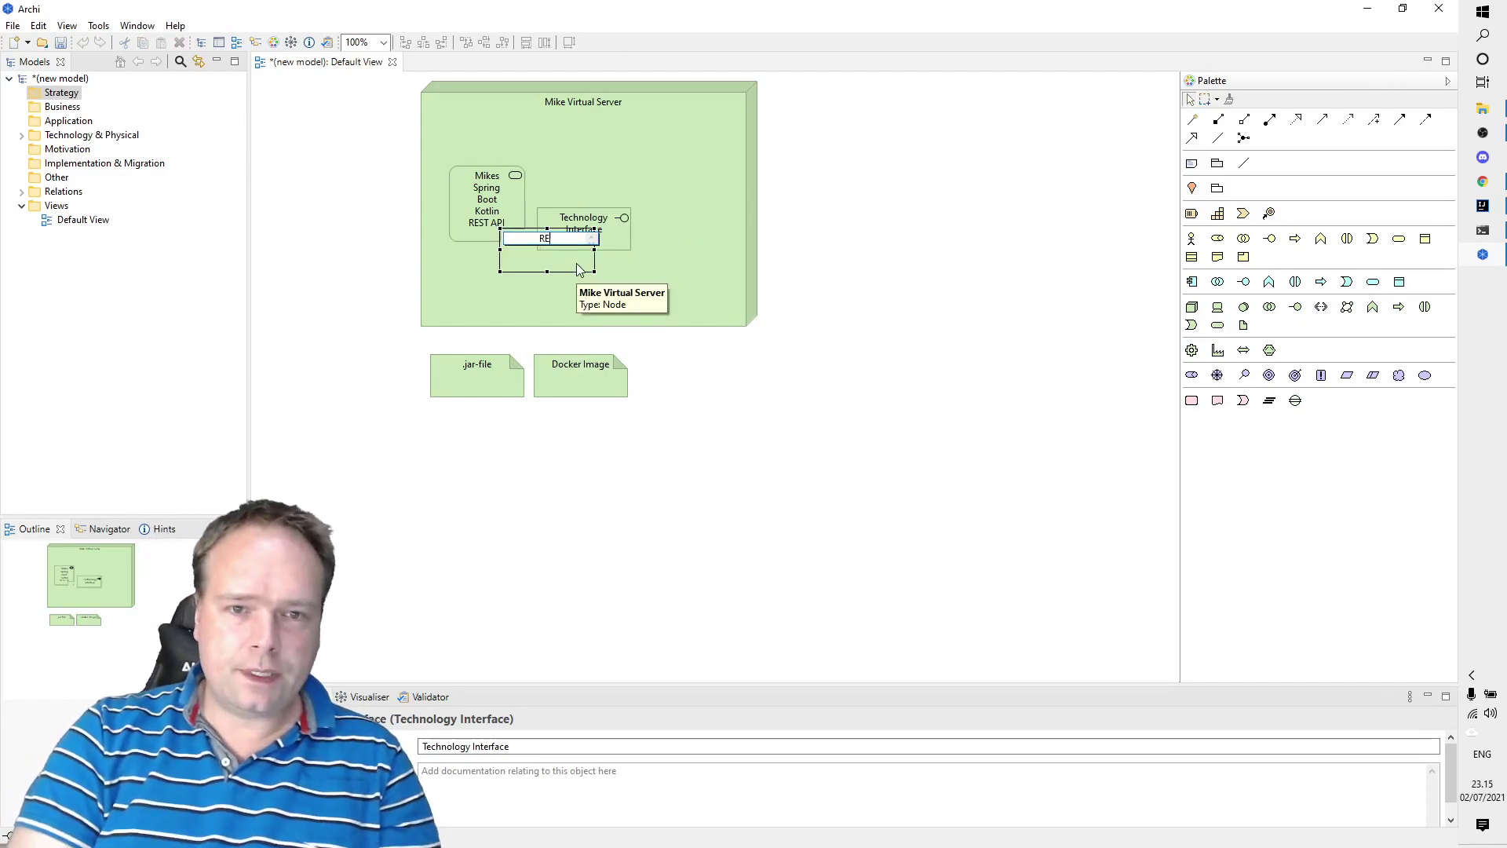
text(ST API 1)
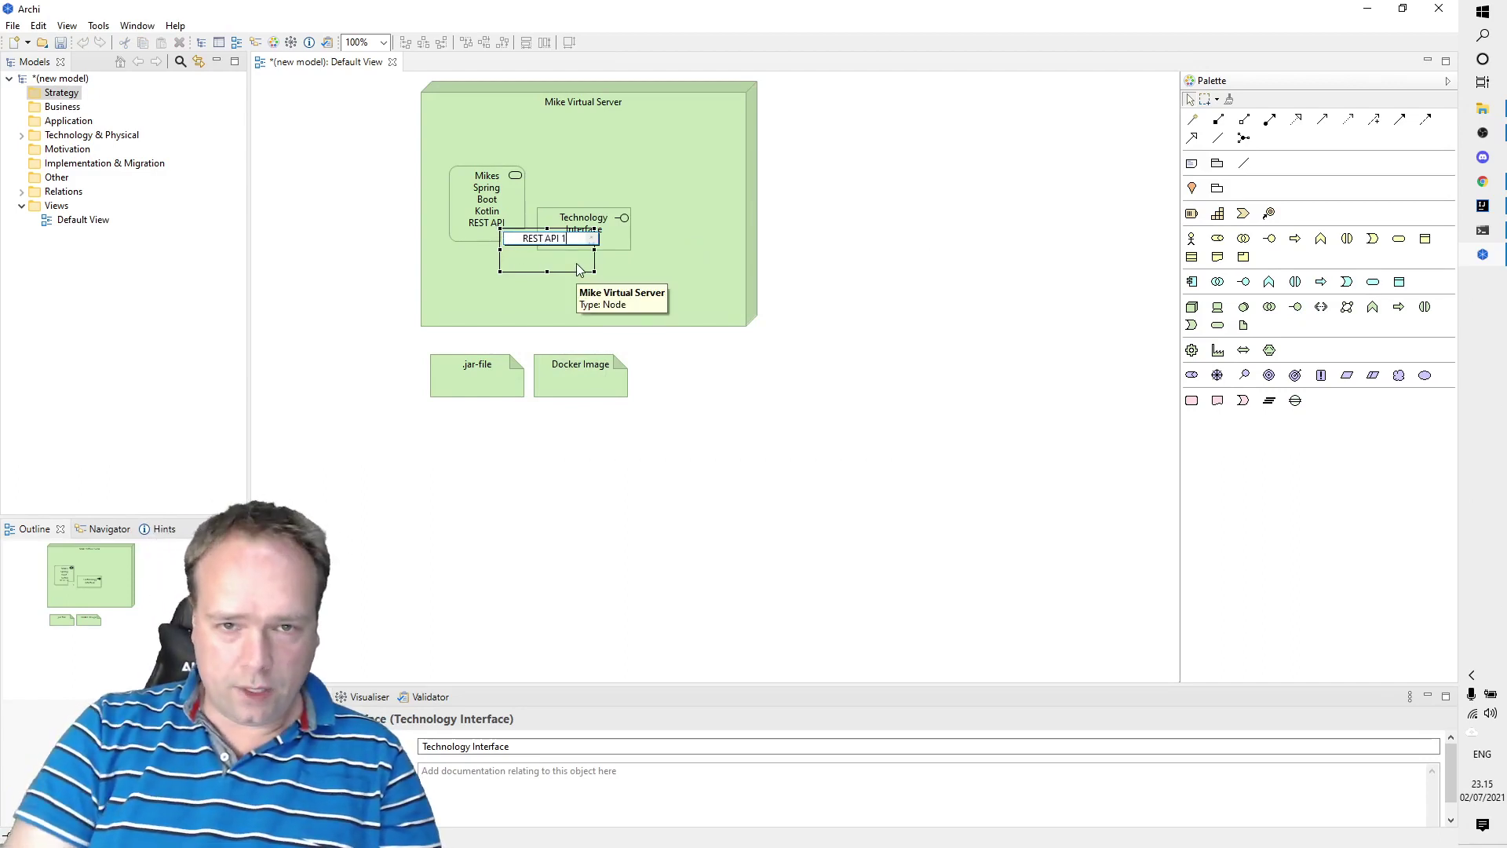
key(Return)
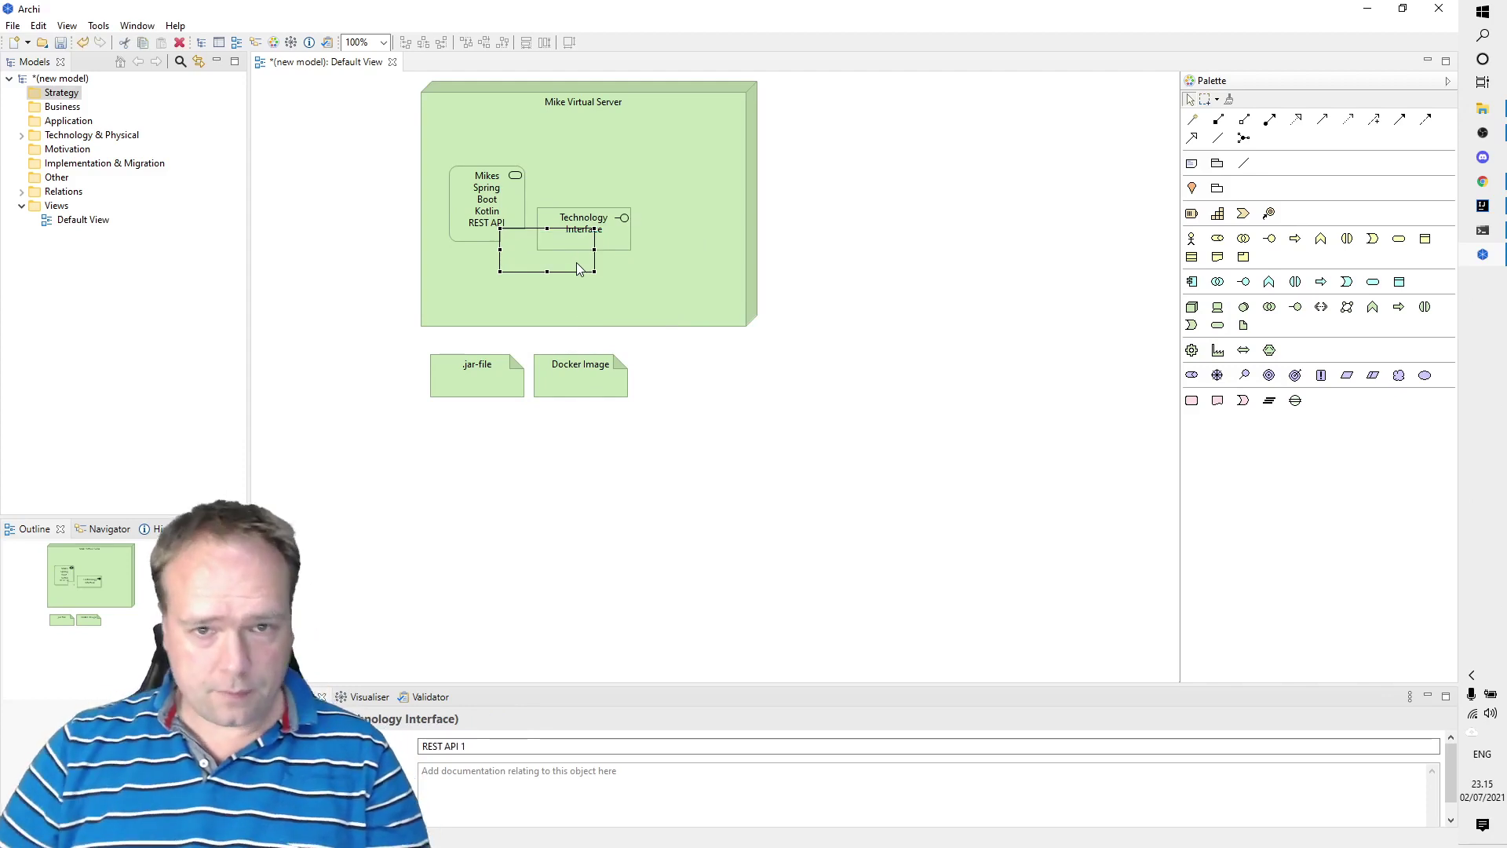
drag(601, 227, 686, 229)
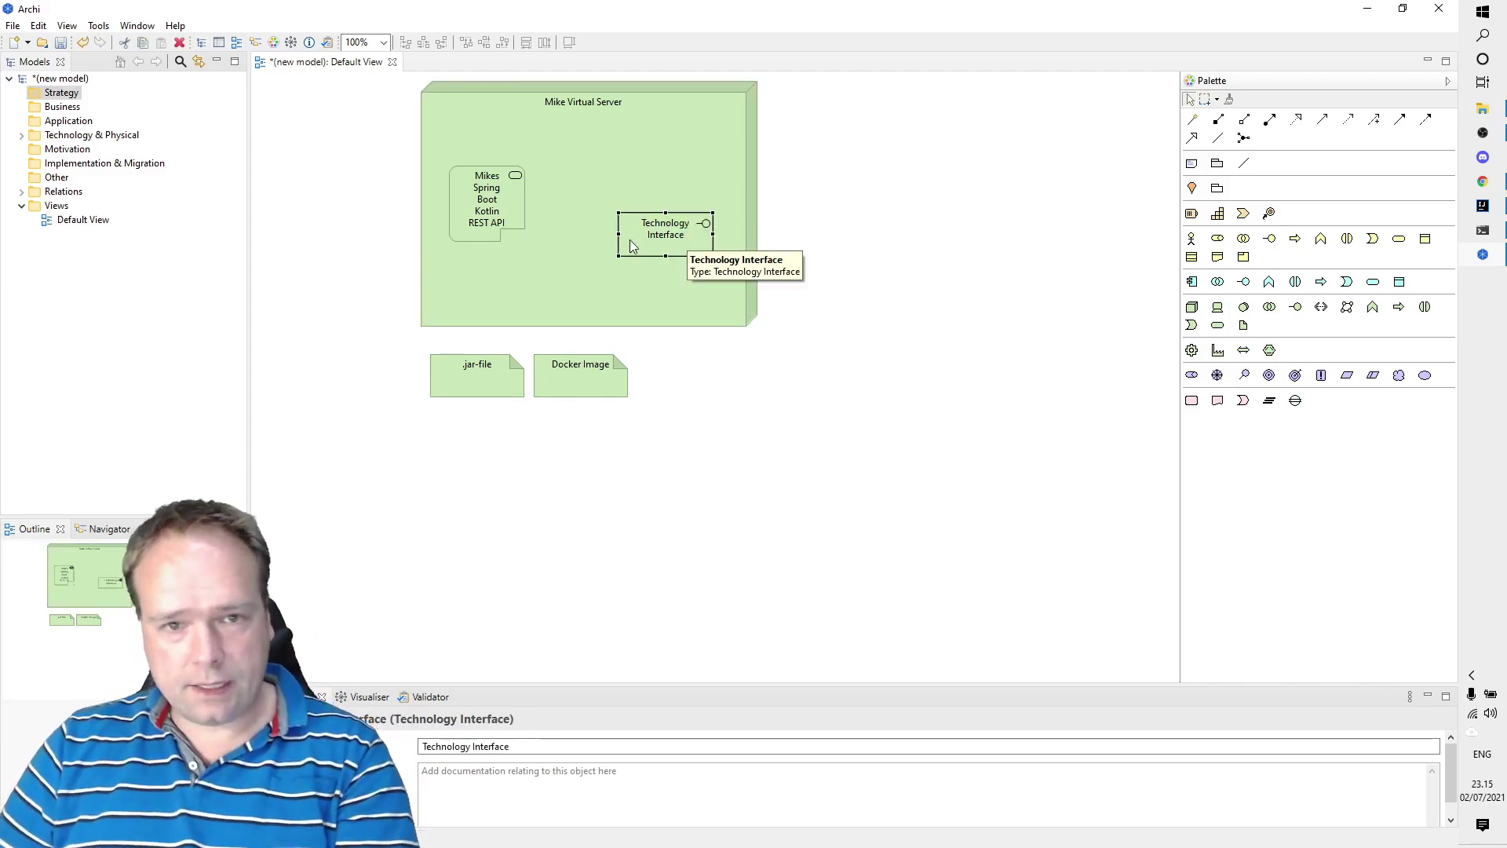
Delete the Technology Interface and remove REST API 1 from the view, leaving only the service.
key(Delete)
click(512, 233)
click(507, 232)
key(ctrl+z)
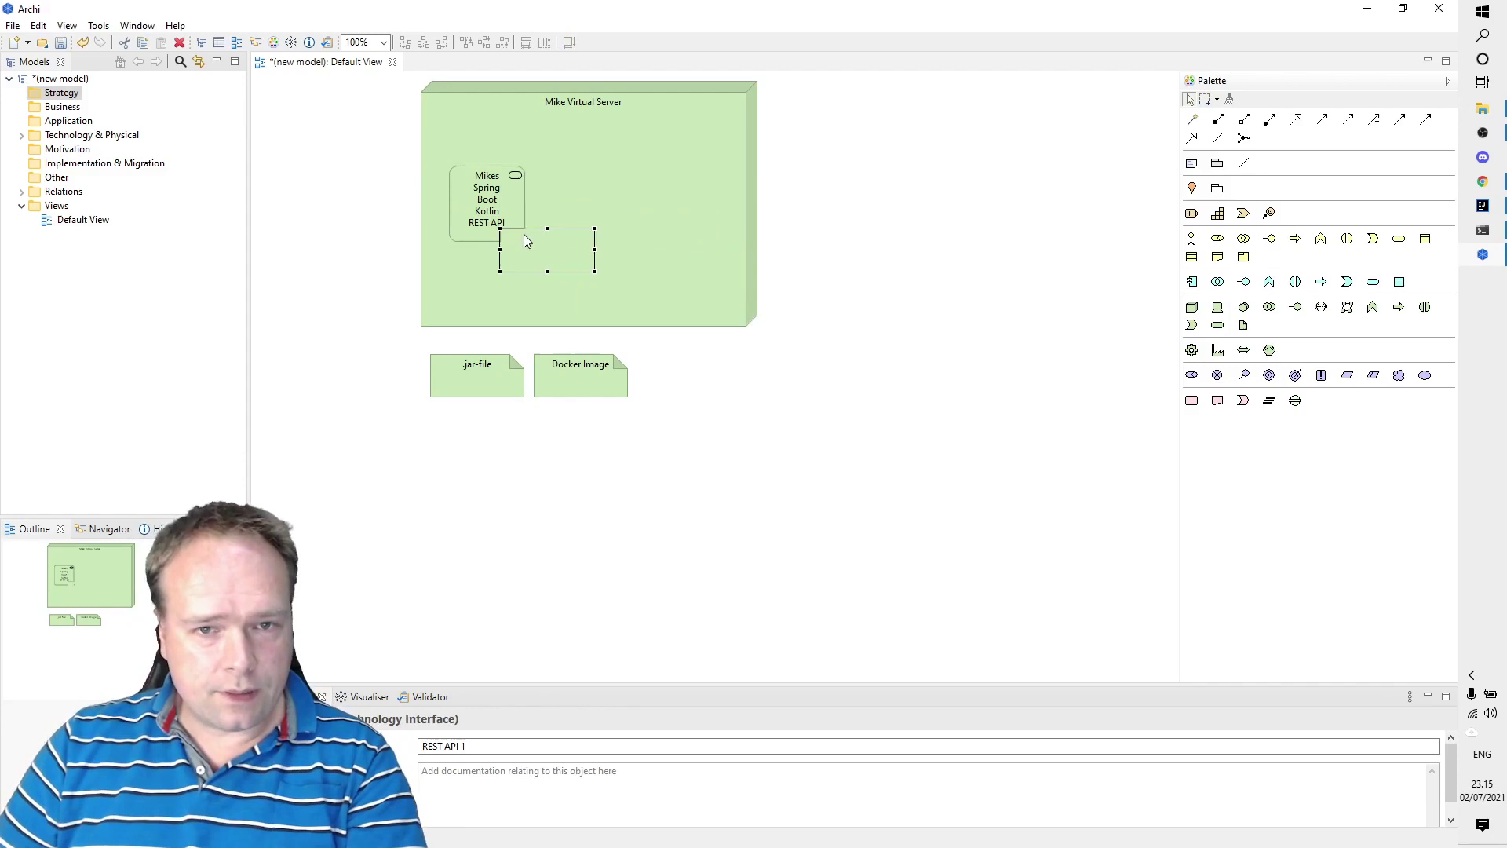
right_click(519, 234)
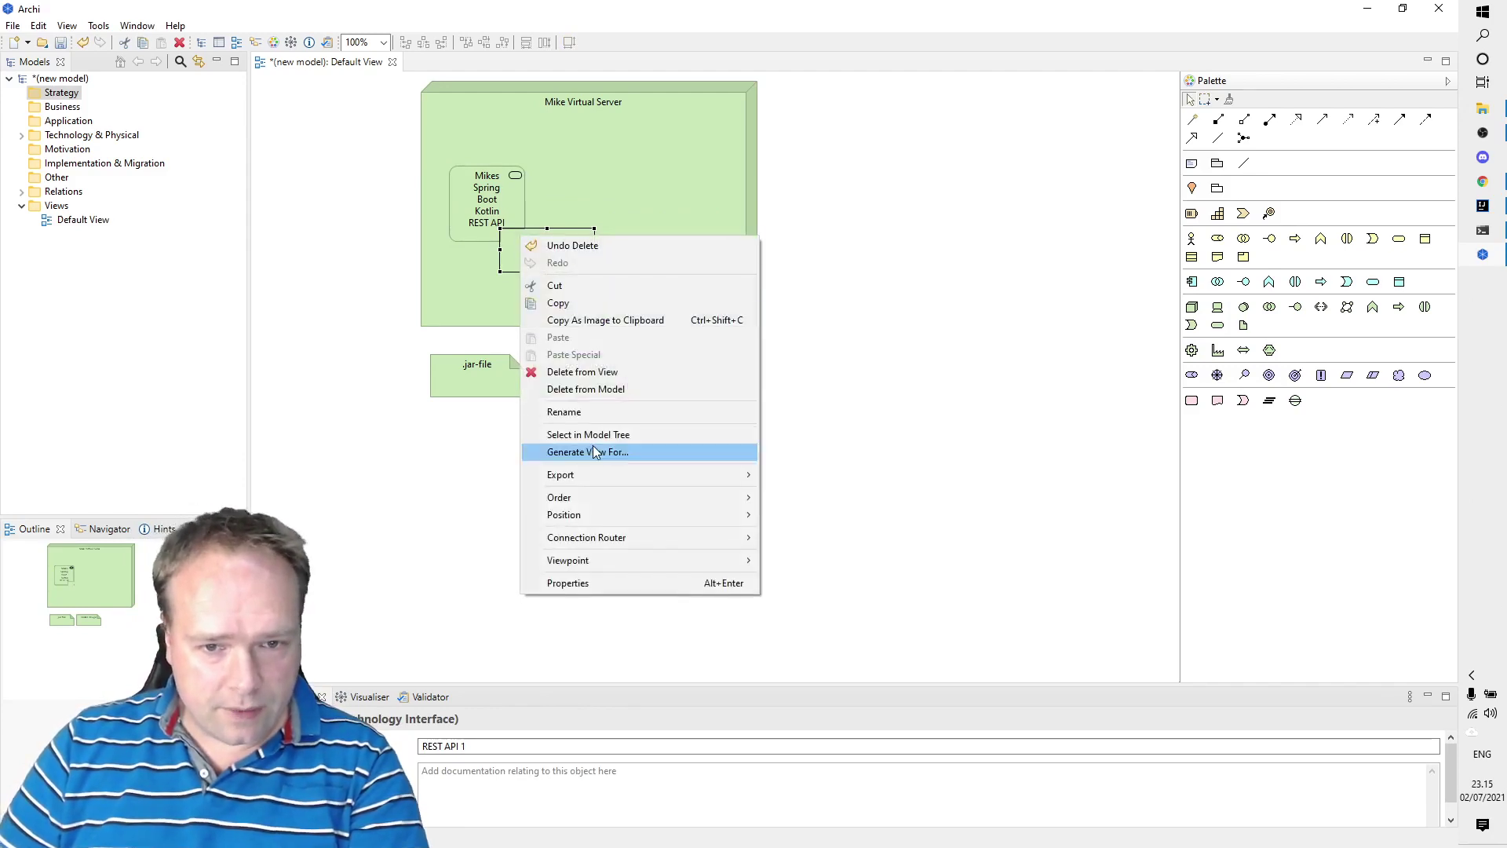
mouse_move(624, 518)
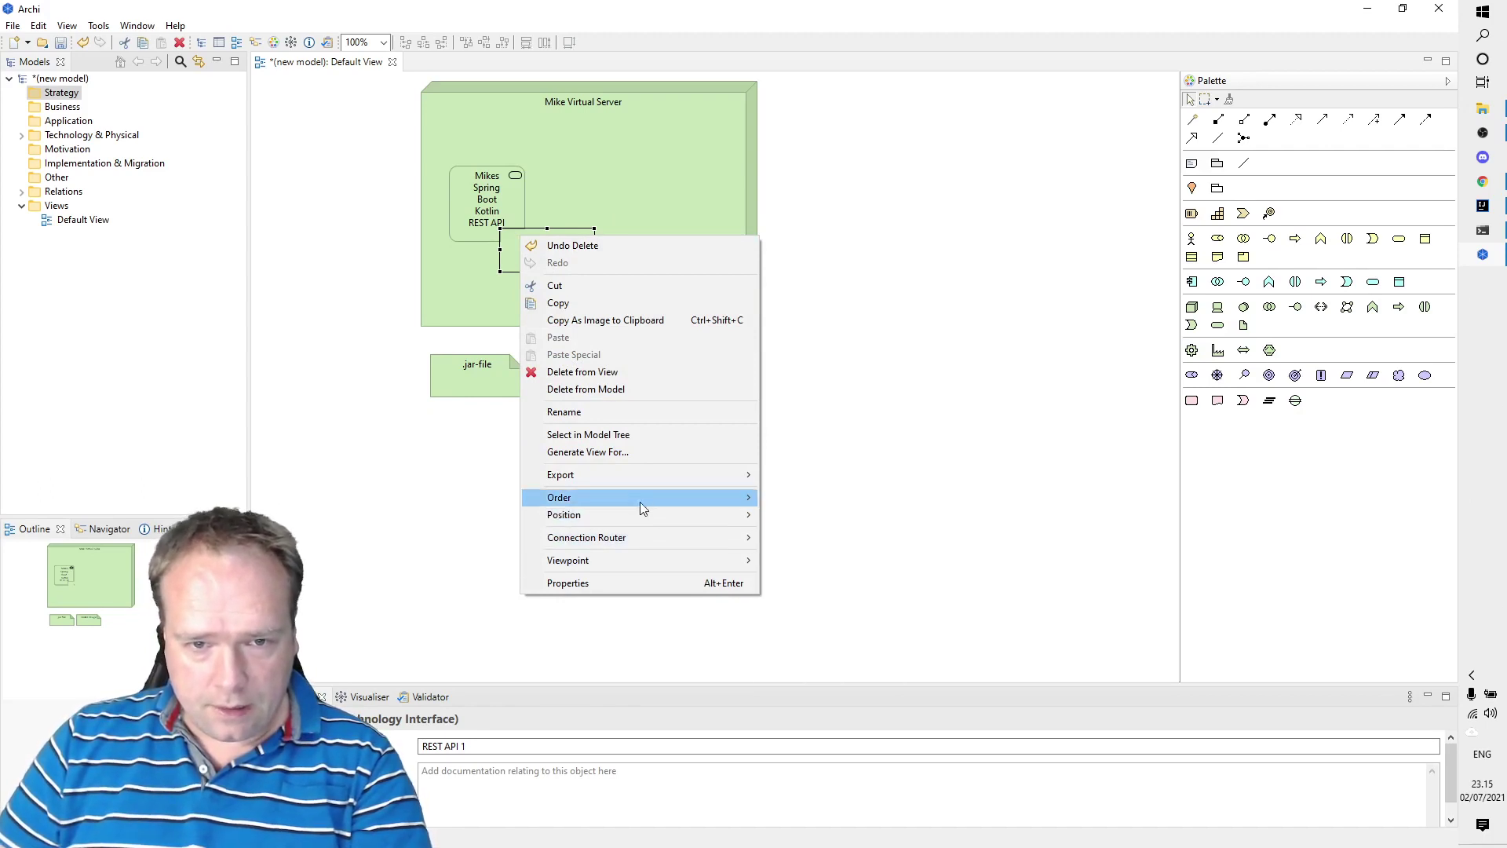
click(580, 372)
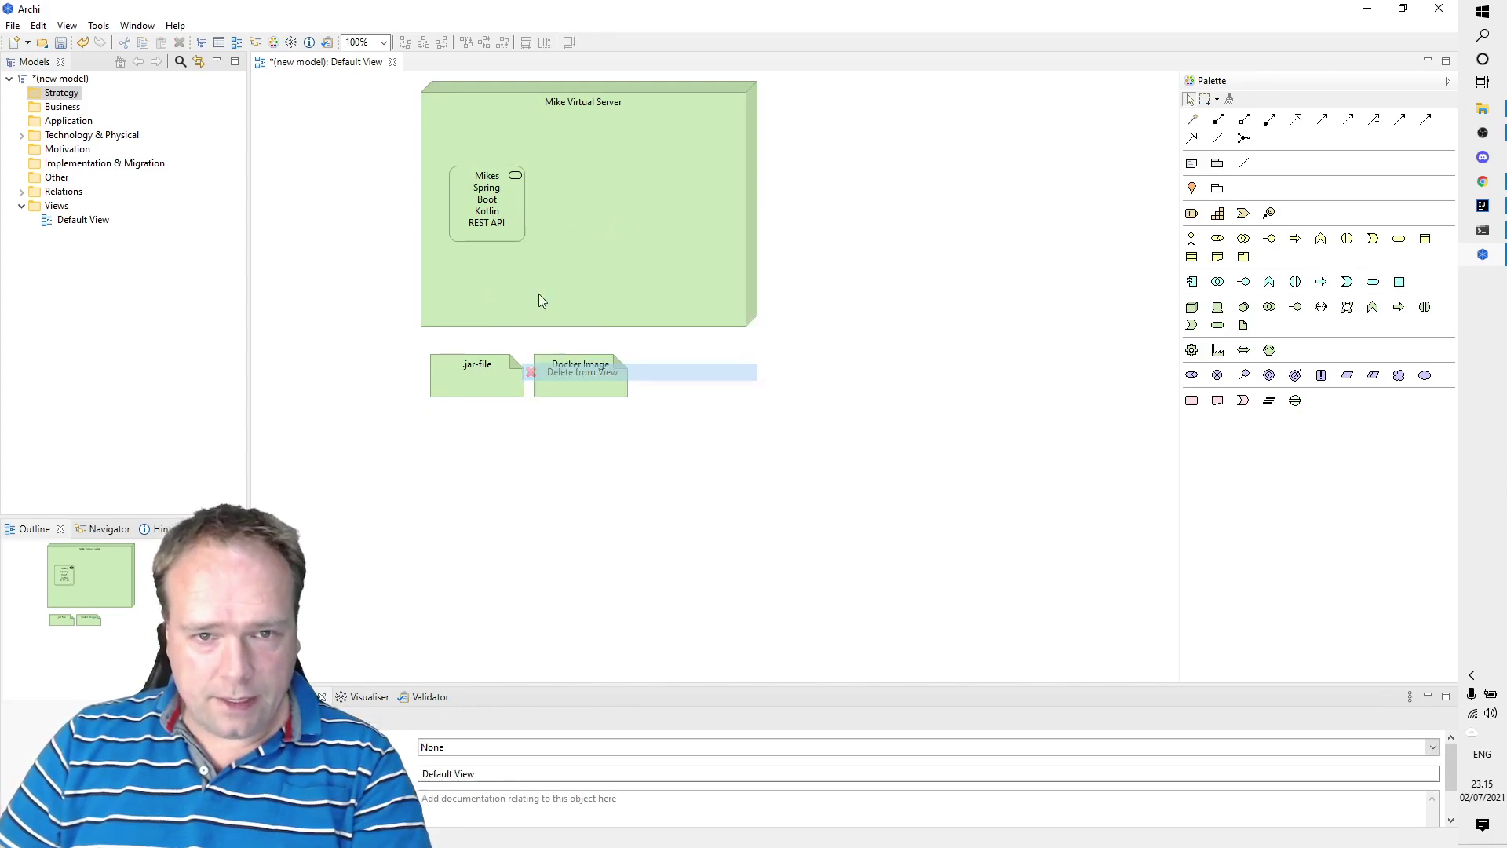
Move the REST API service beside the server node and add a Technology Interface named asdfasdf.
drag(475, 212, 824, 279)
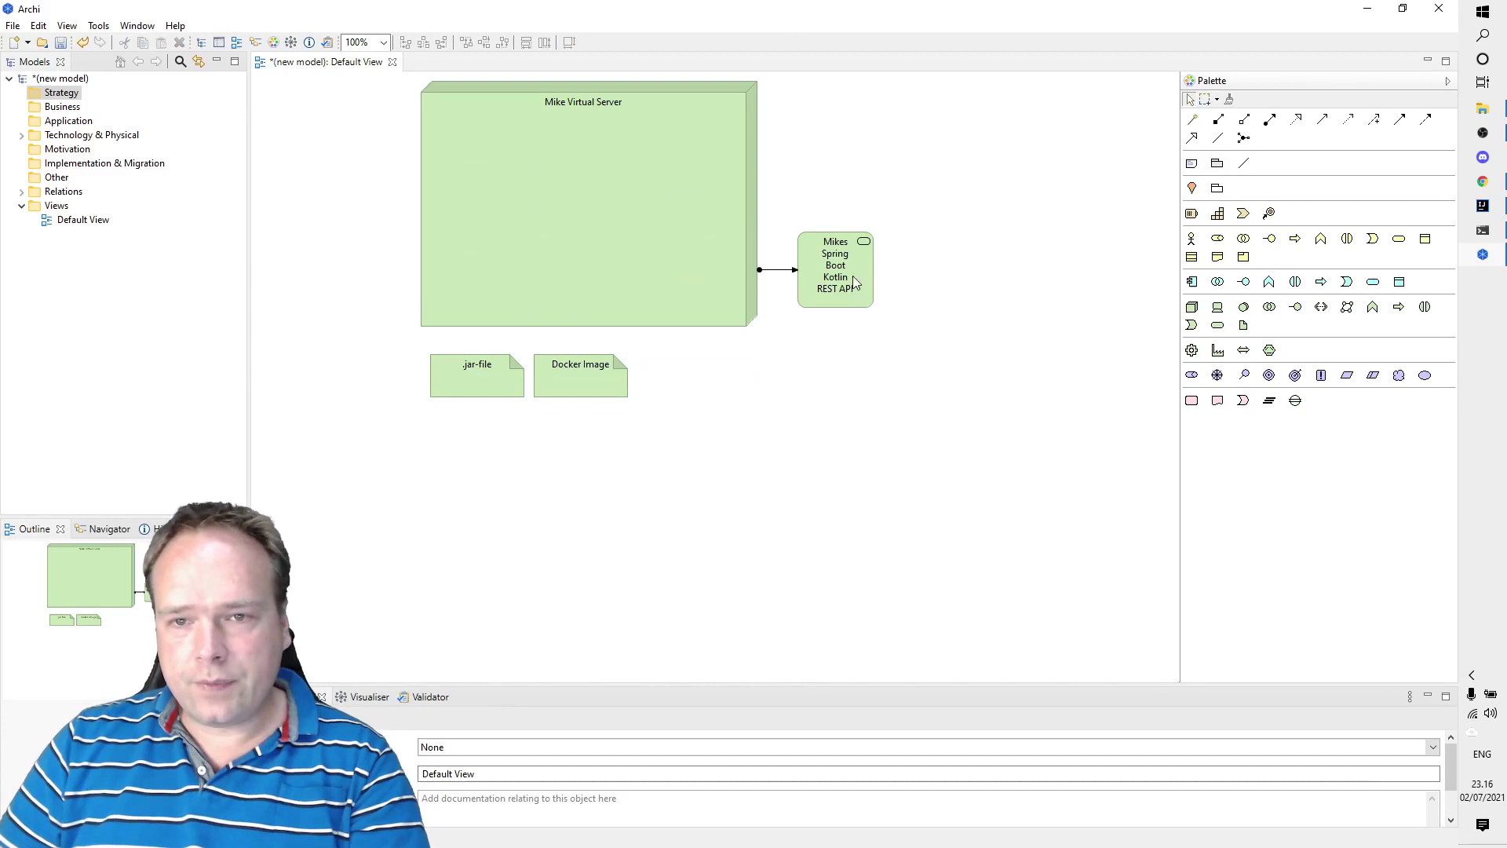
click(1295, 306)
click(868, 276)
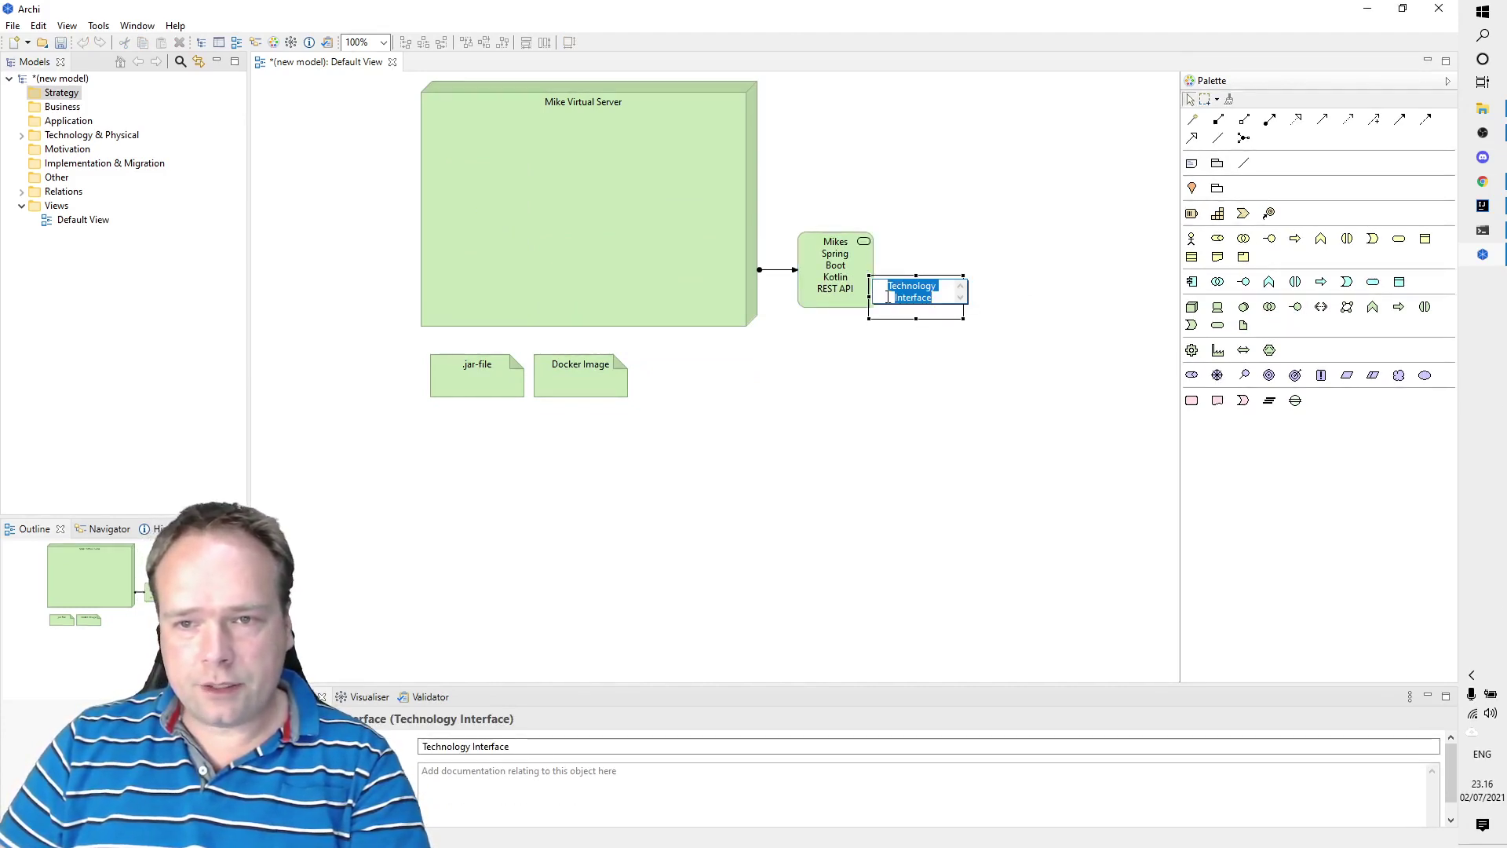
text(asdfasdf)
key(Return)
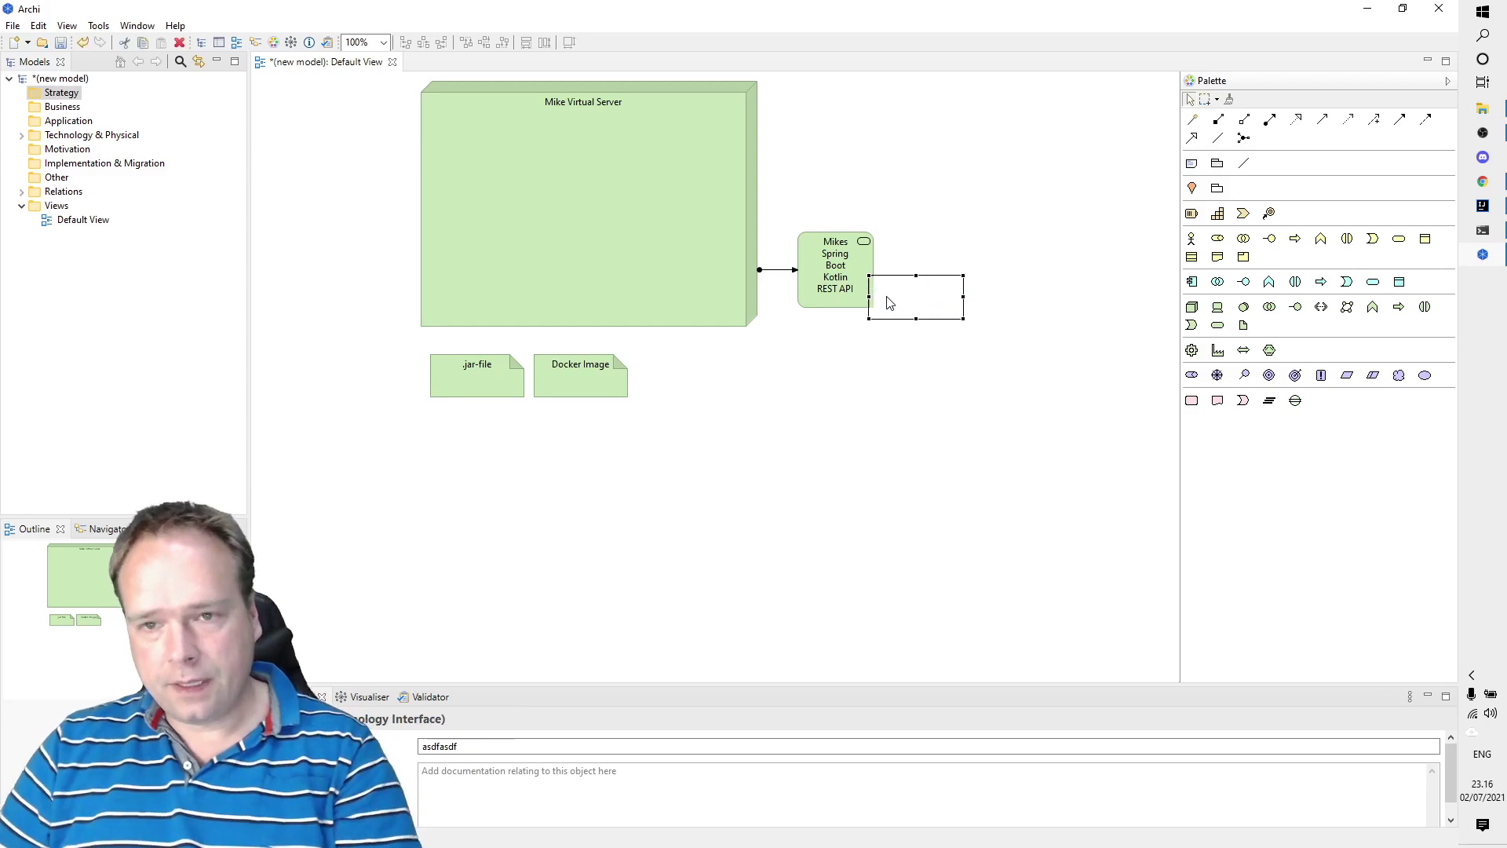
Delete the asdfasdf interface, nudge the service left, then restore the interface with undo.
click(943, 370)
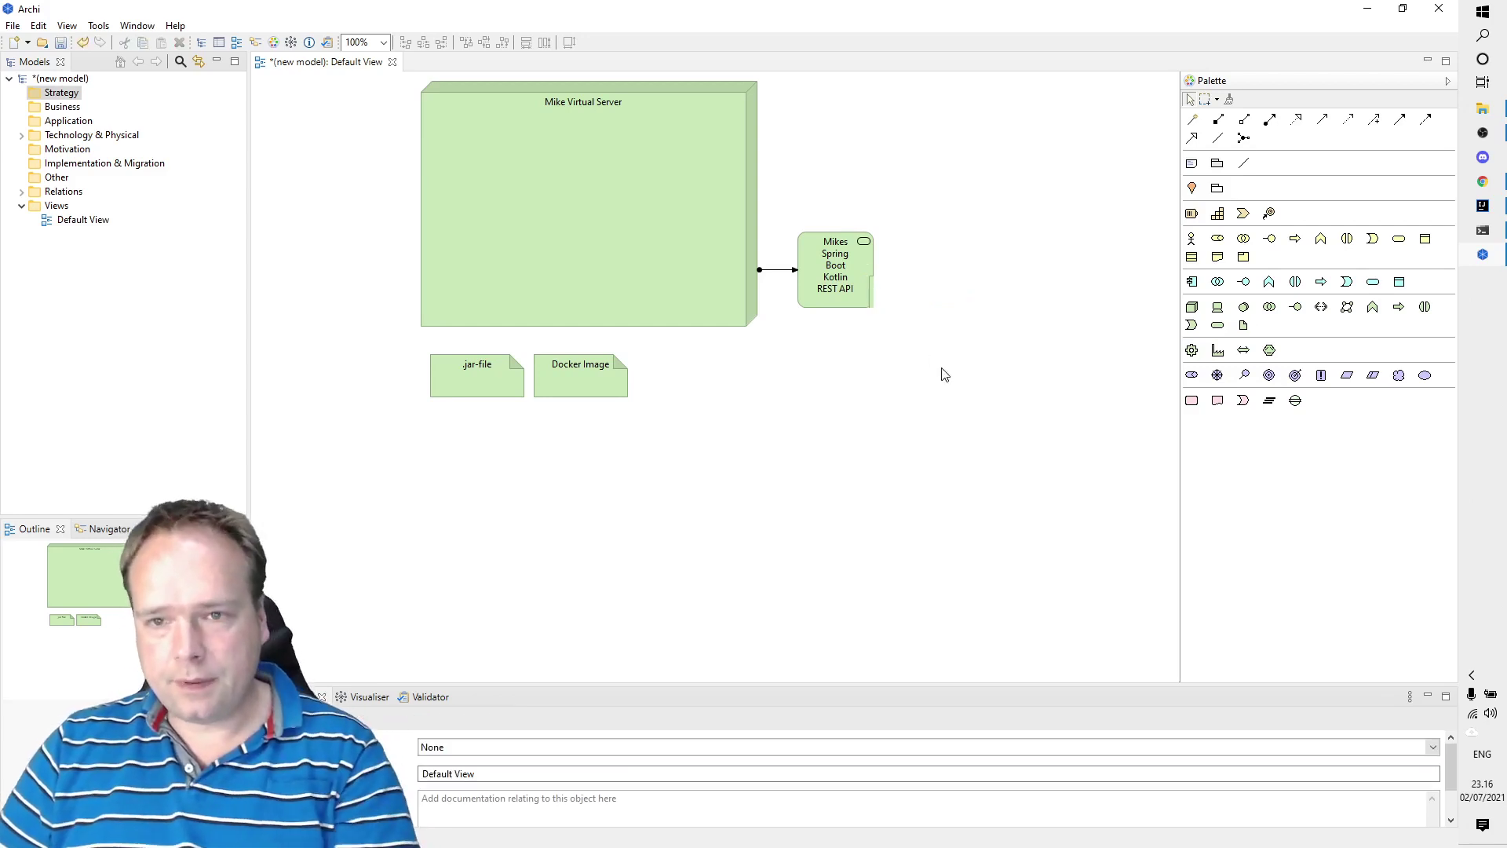
click(874, 298)
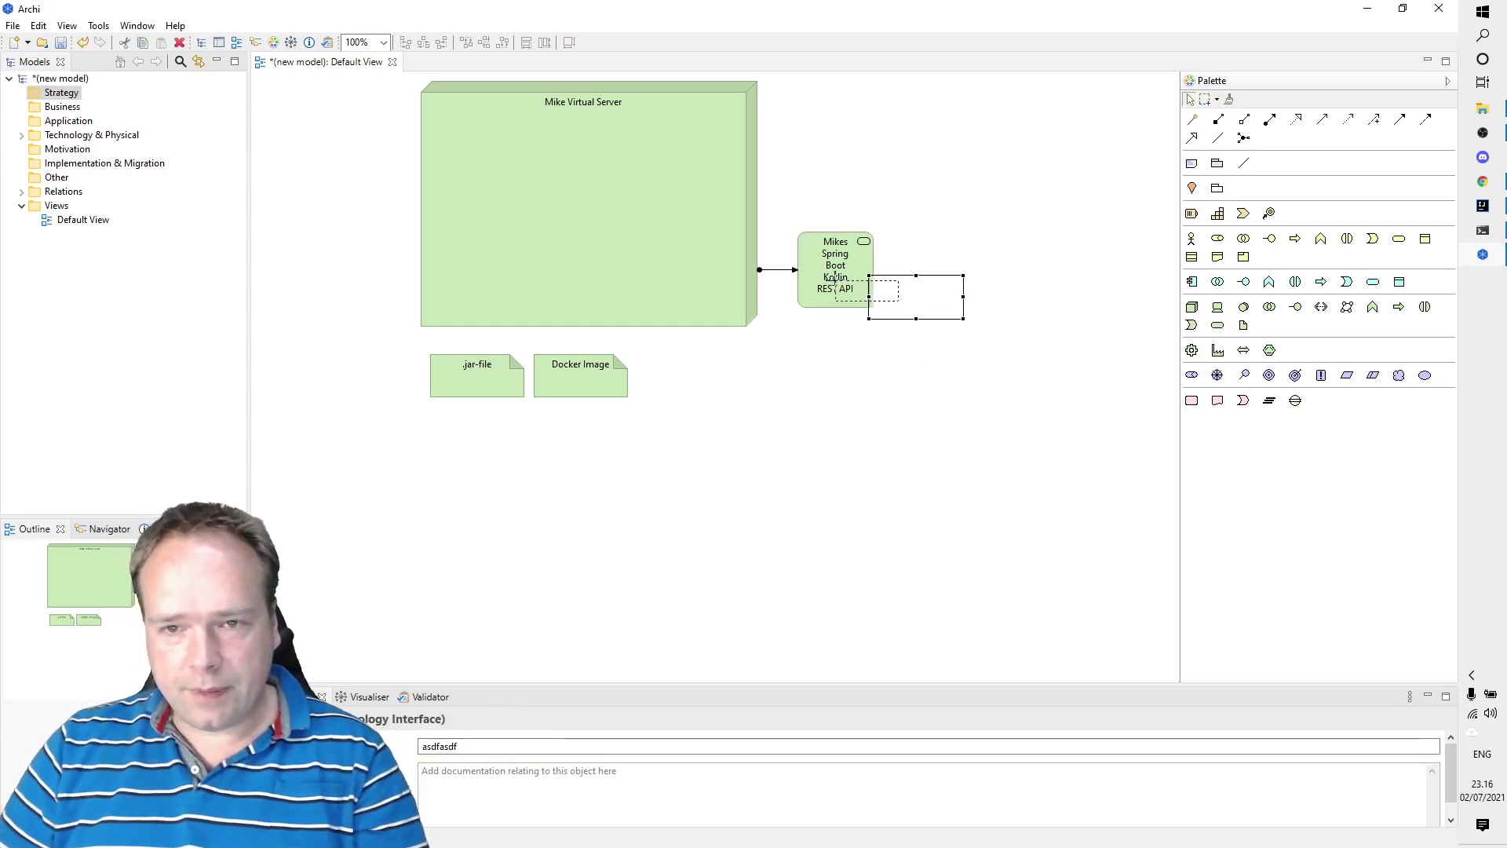
key(Delete)
click(873, 290)
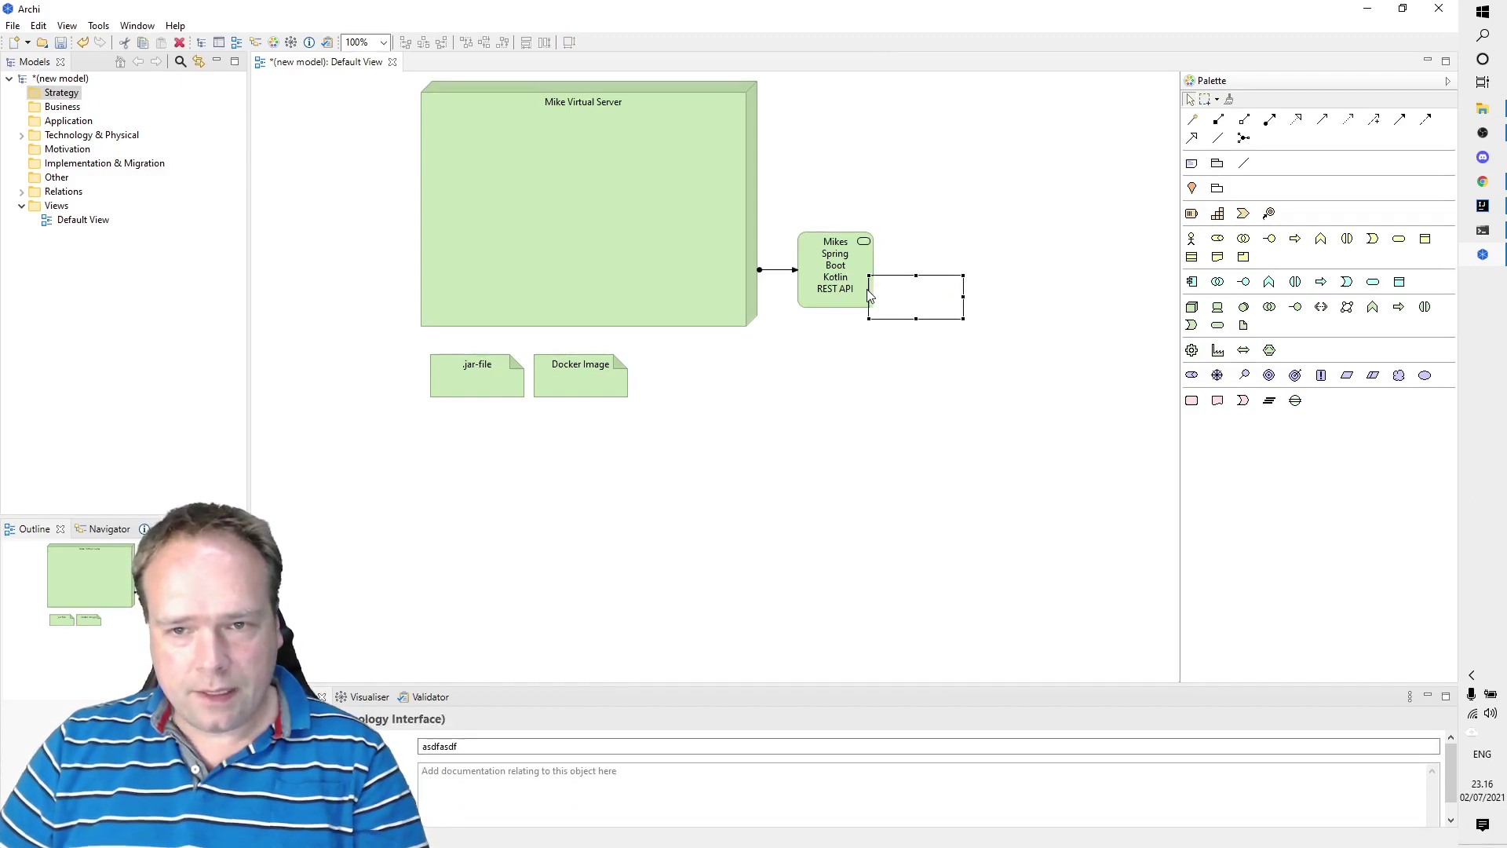
drag(864, 287, 828, 276)
key(ctrl+z)
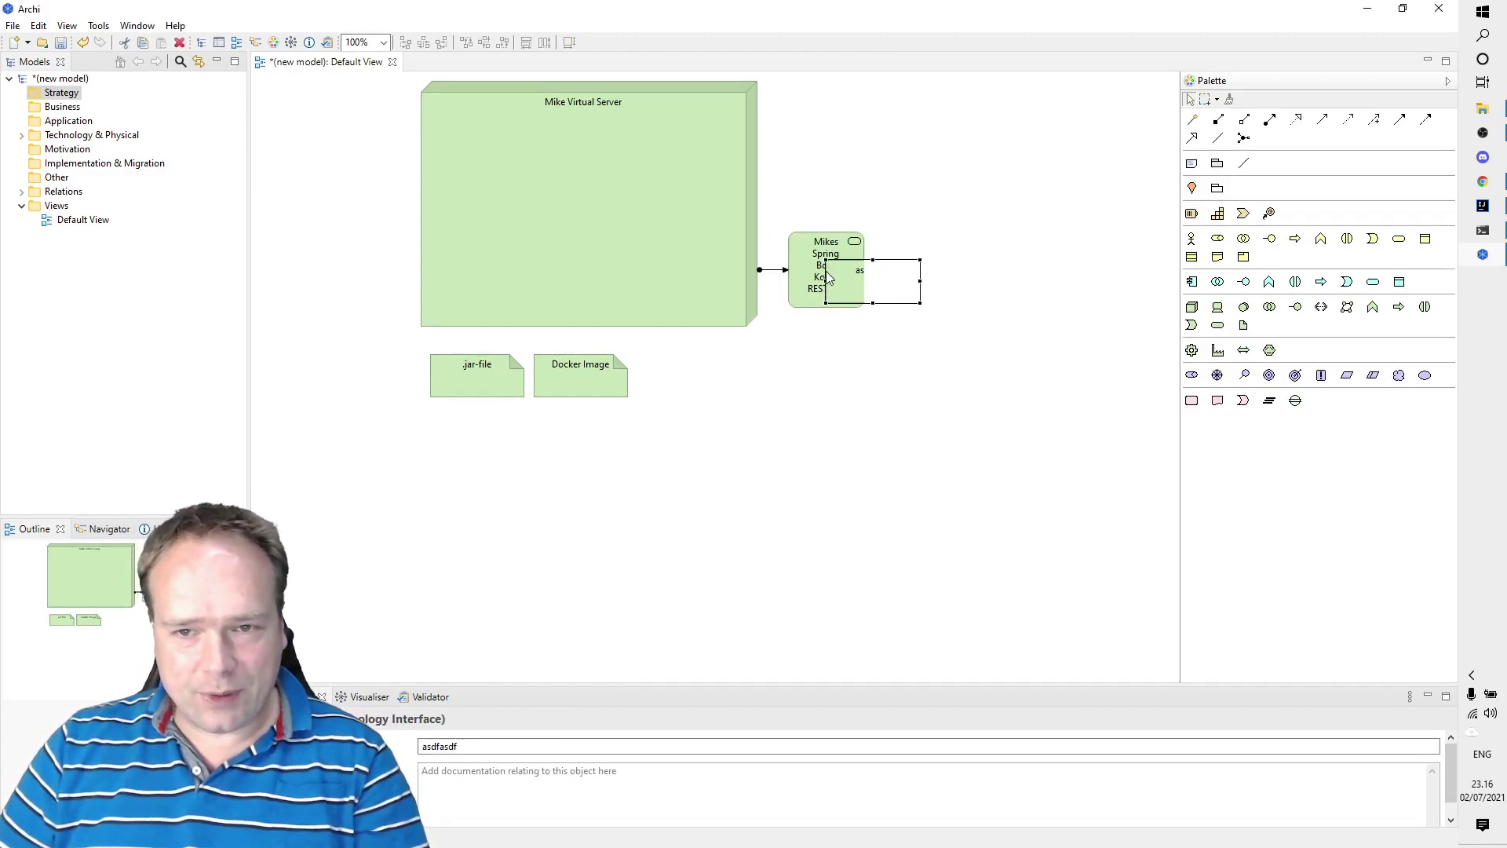
Enlarge the REST API service, place asdfasdf inside it, and raise the service box.
click(859, 303)
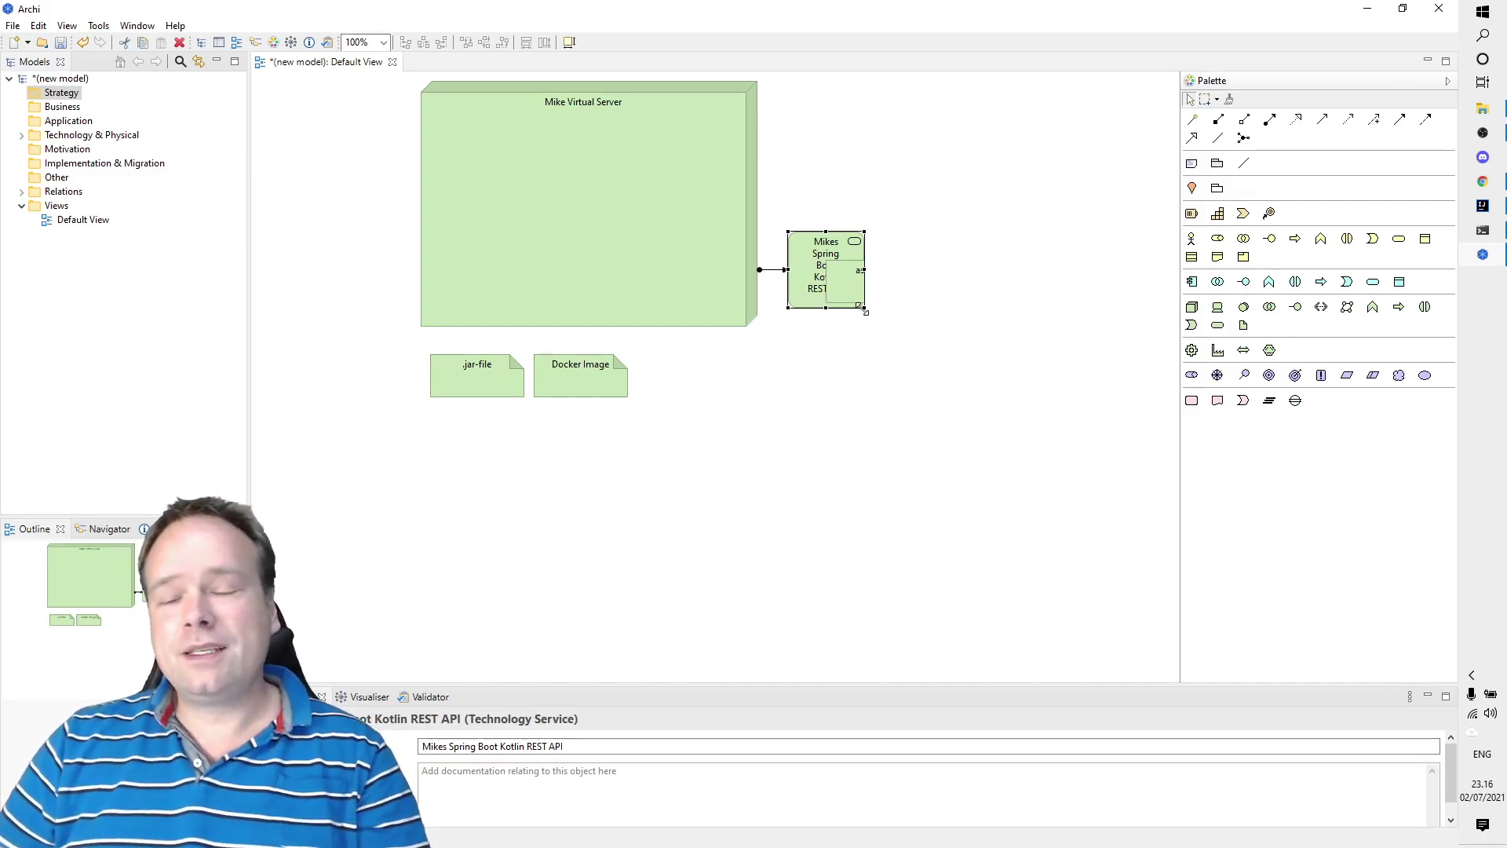
drag(865, 310, 1029, 370)
drag(868, 289, 932, 357)
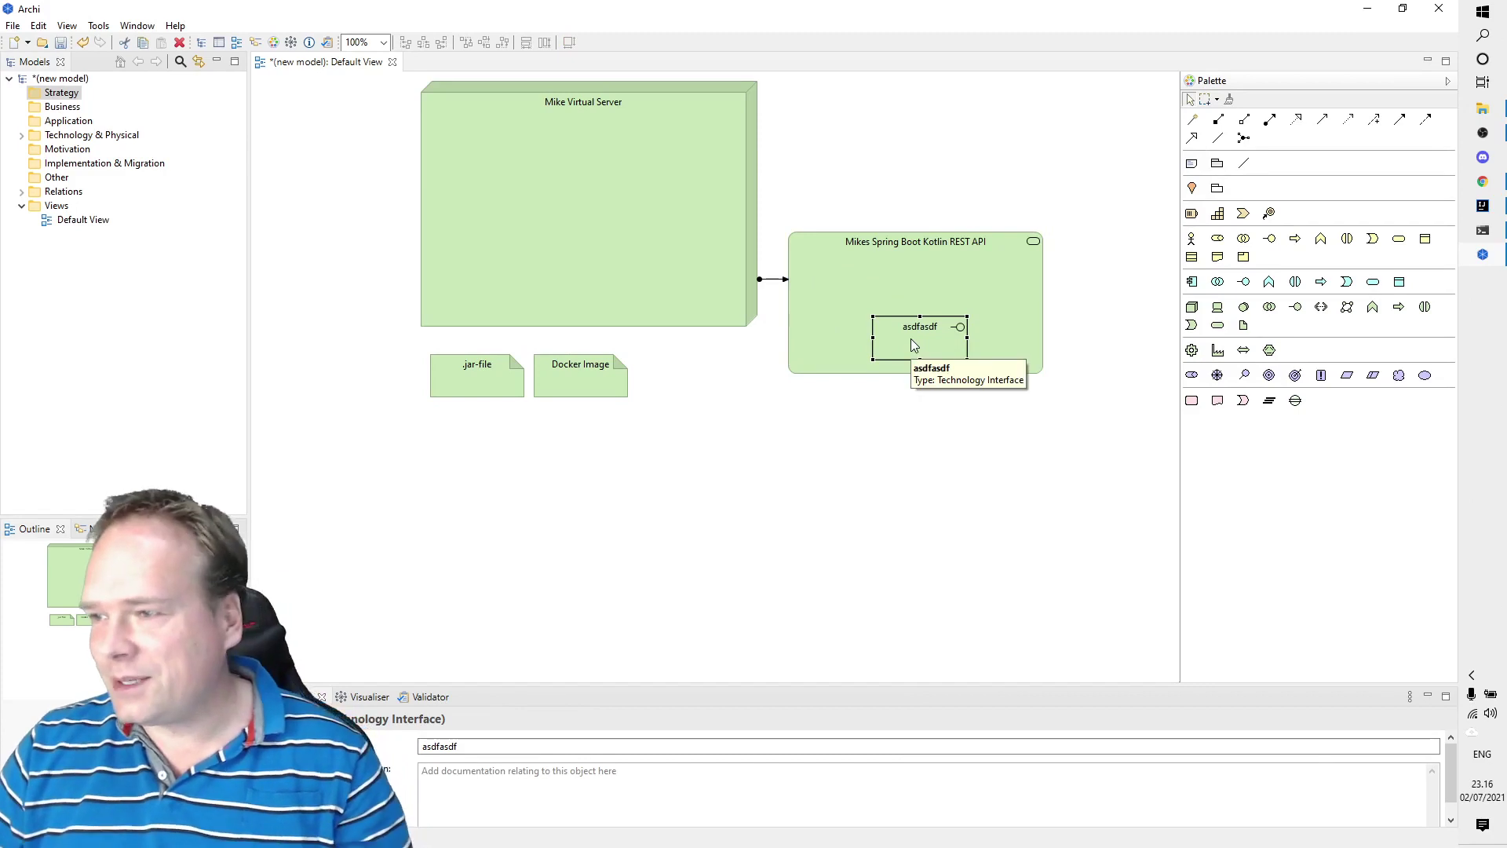
drag(920, 343, 844, 345)
drag(1018, 326, 1028, 260)
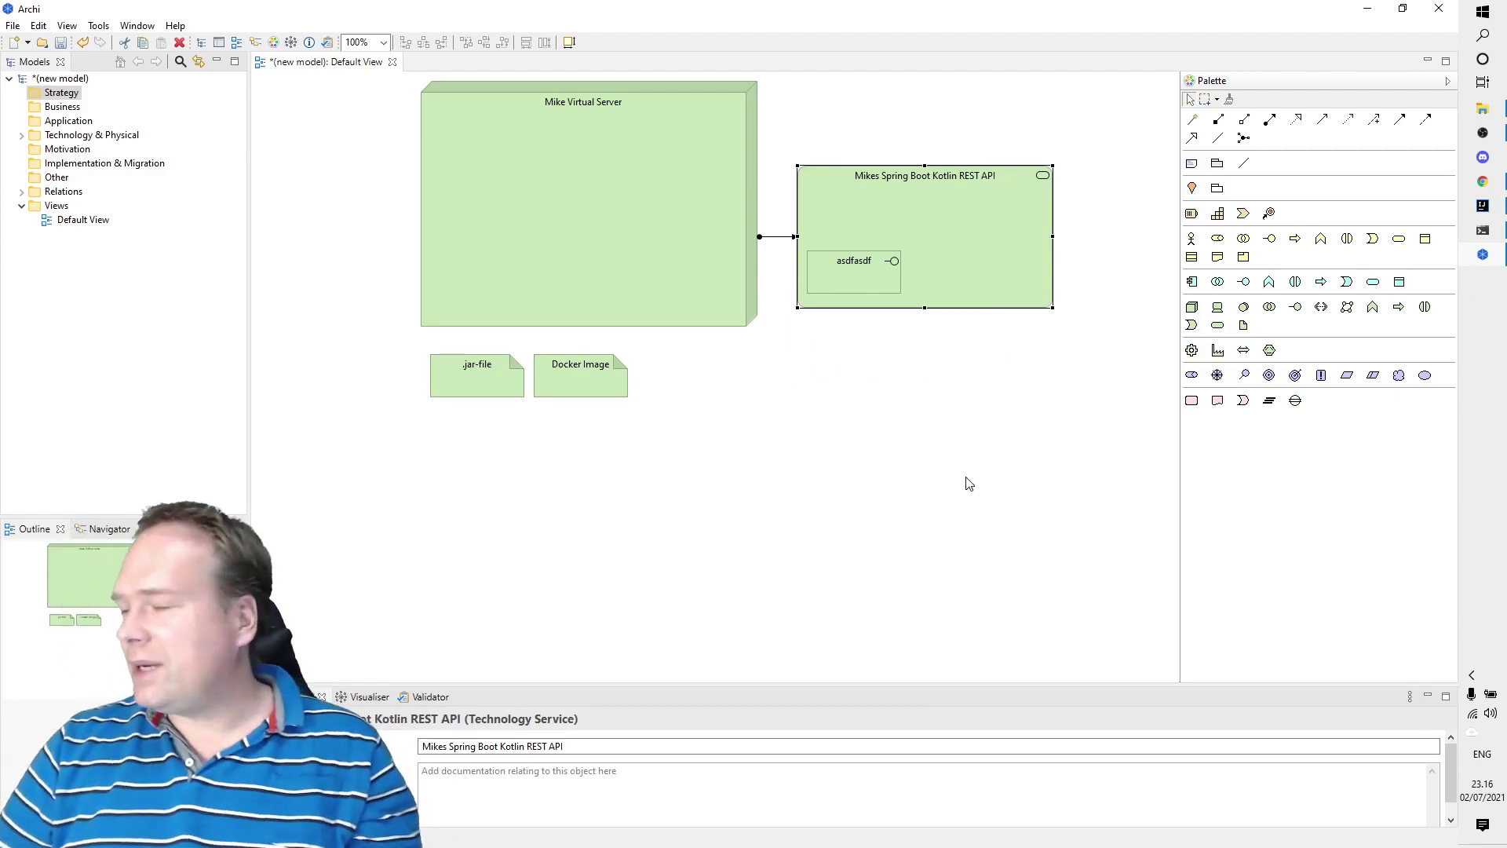
Add Linux System Software composed with the server node below it, and move the REST API service up-right.
click(1244, 312)
click(525, 212)
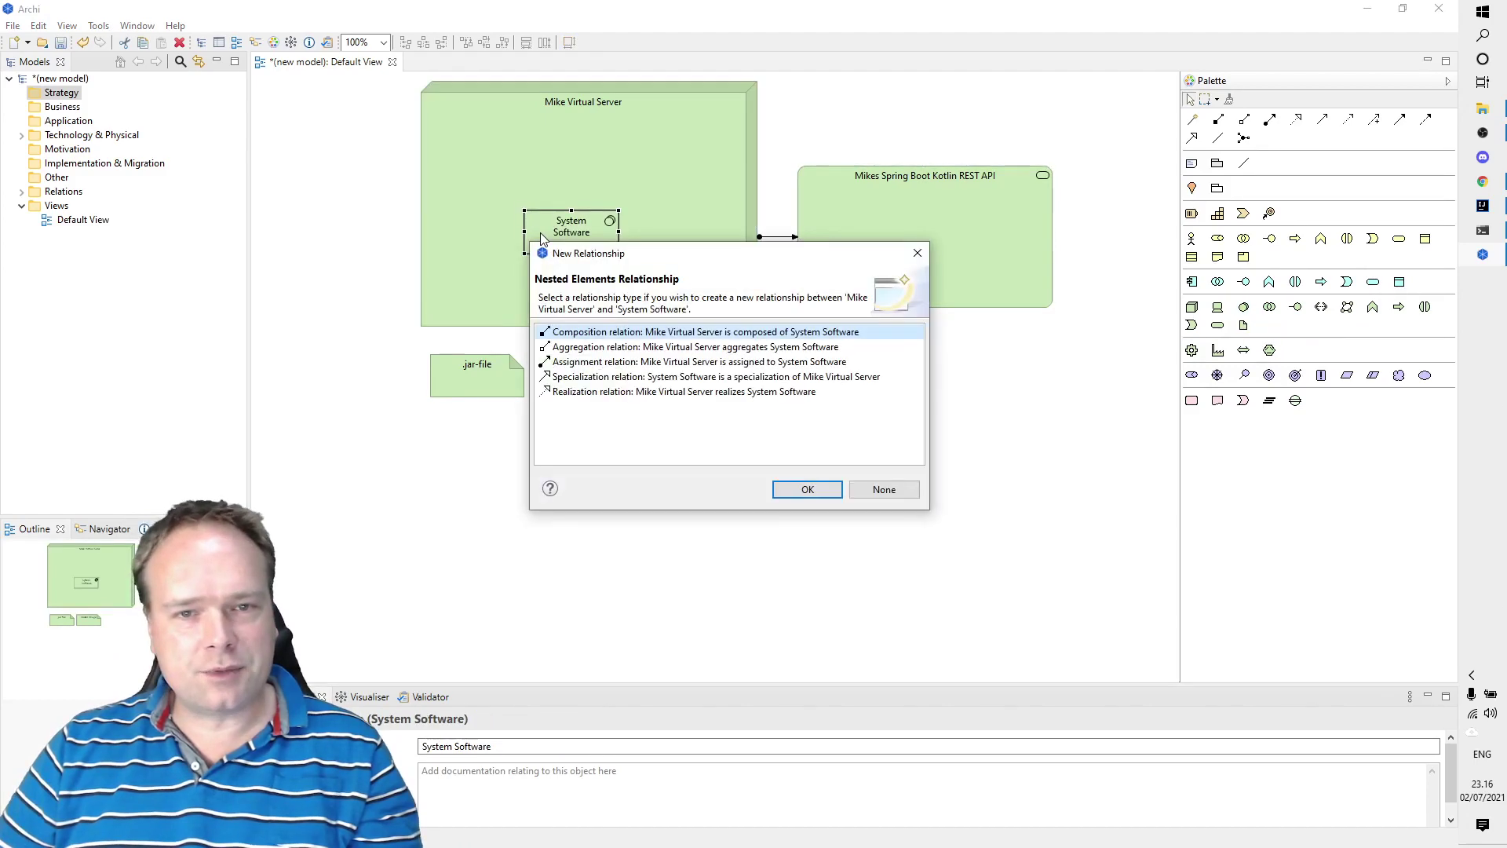
click(806, 489)
text(Linux)
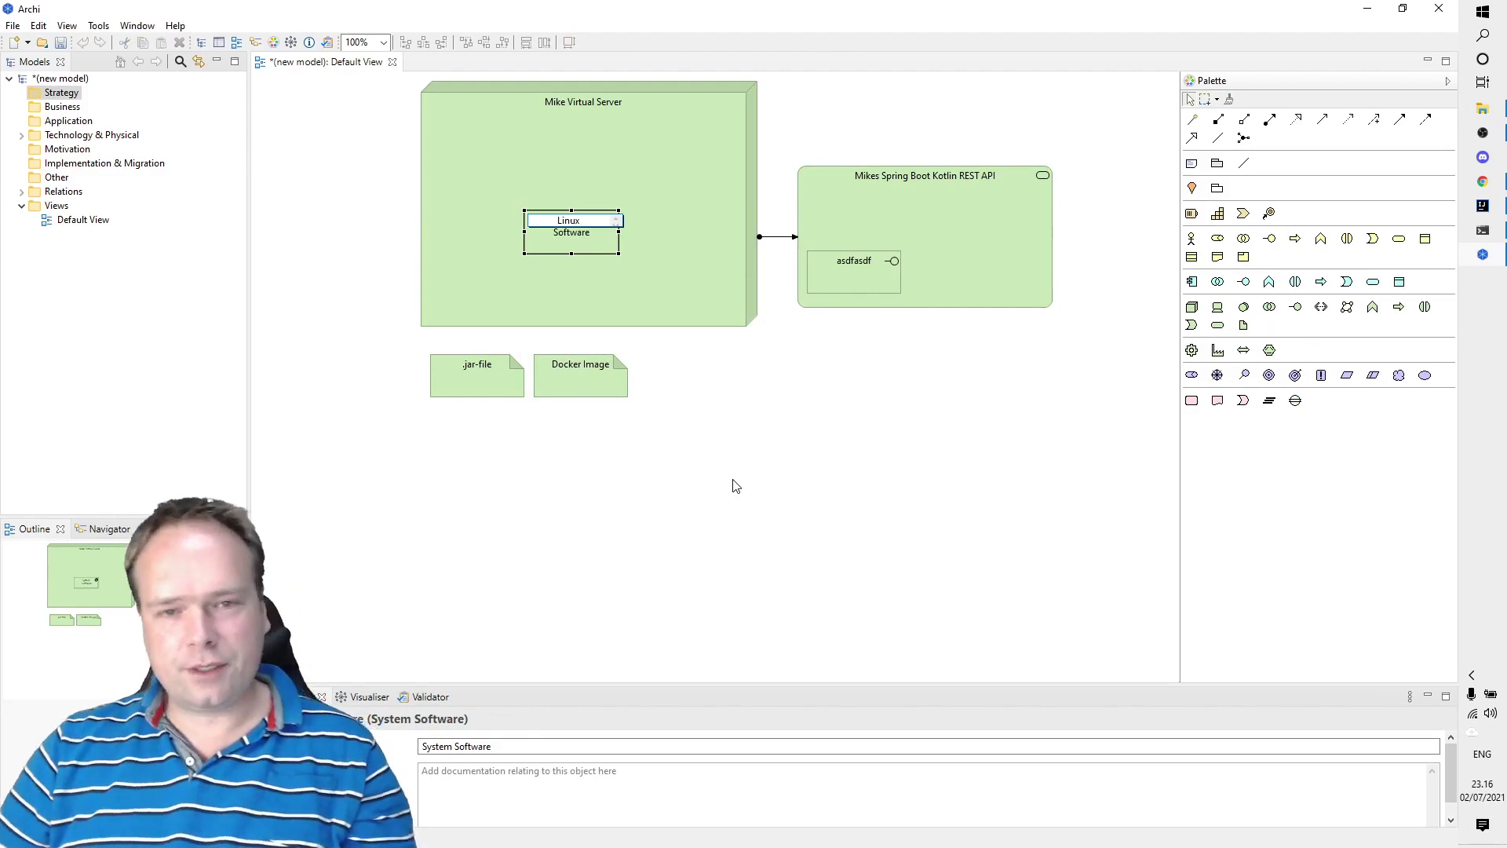
click(736, 486)
drag(572, 239, 750, 452)
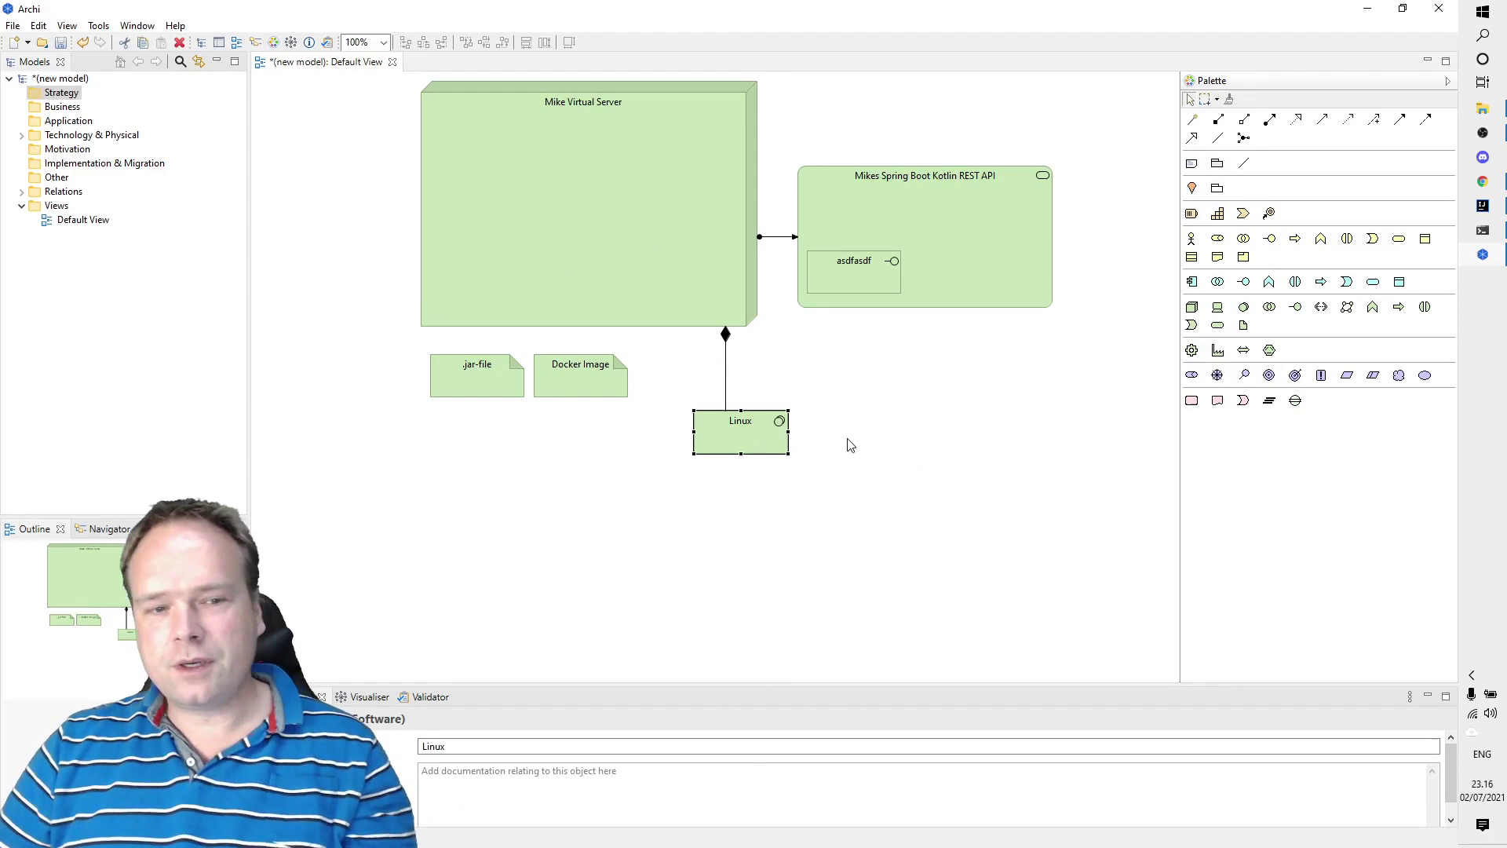
click(926, 402)
drag(844, 223, 958, 163)
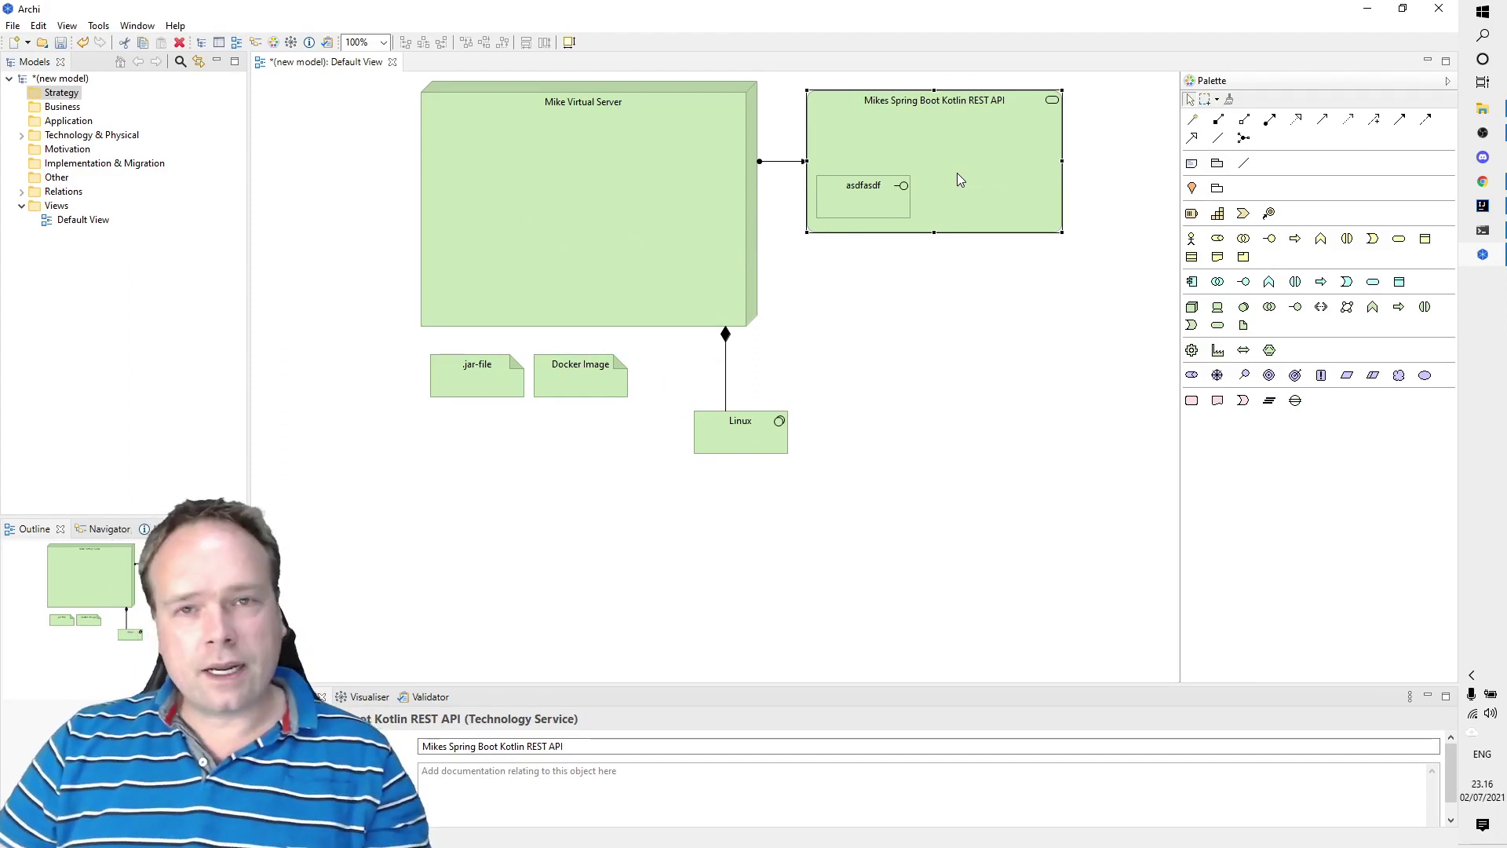
Move asdfasdf out below the REST API service and connect the service to it with a relationship.
drag(890, 199, 956, 294)
click(1004, 330)
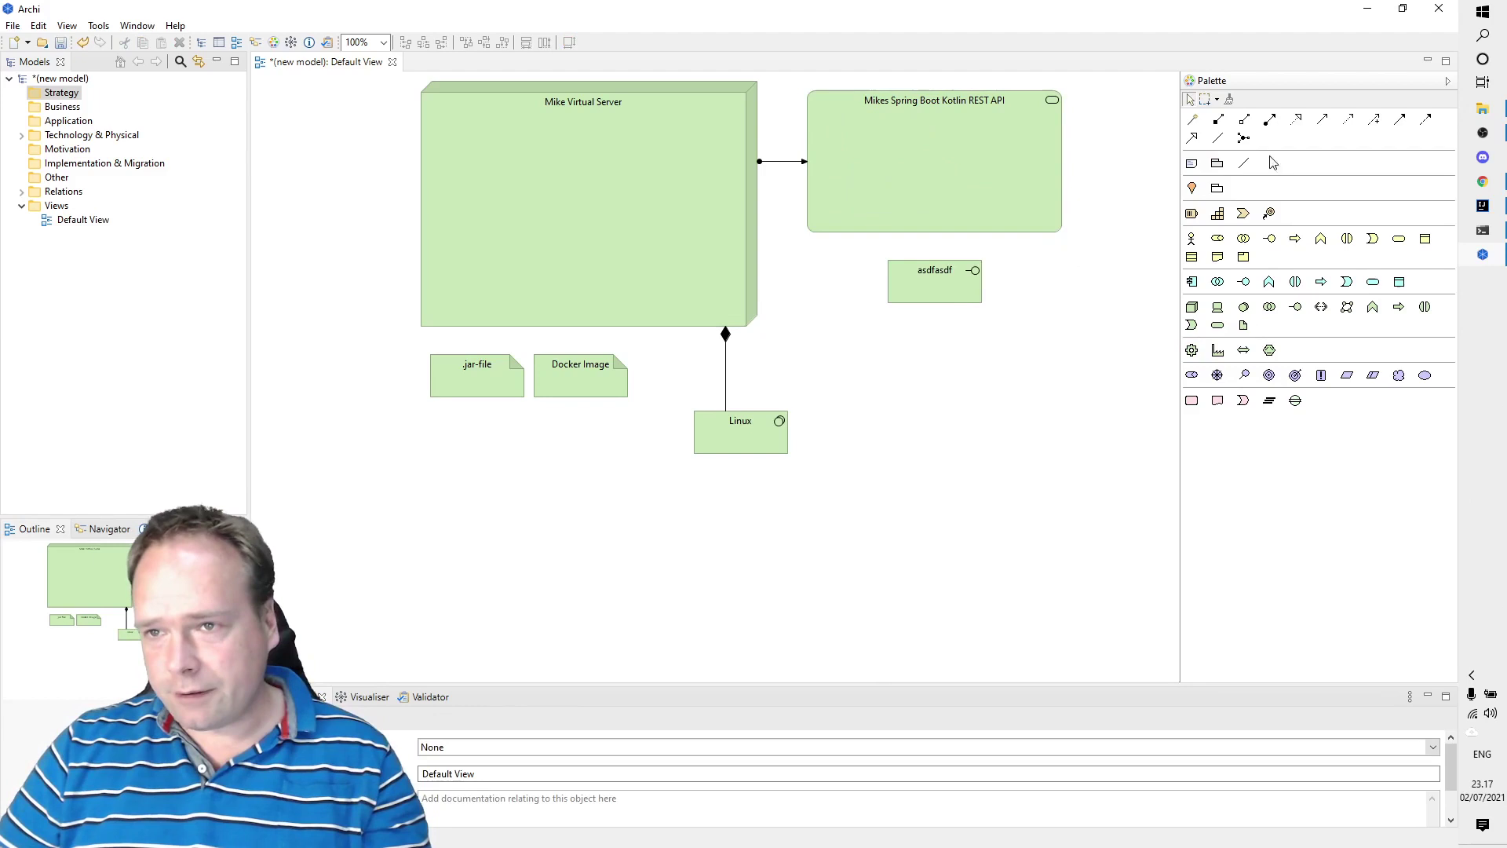
click(1400, 120)
click(941, 231)
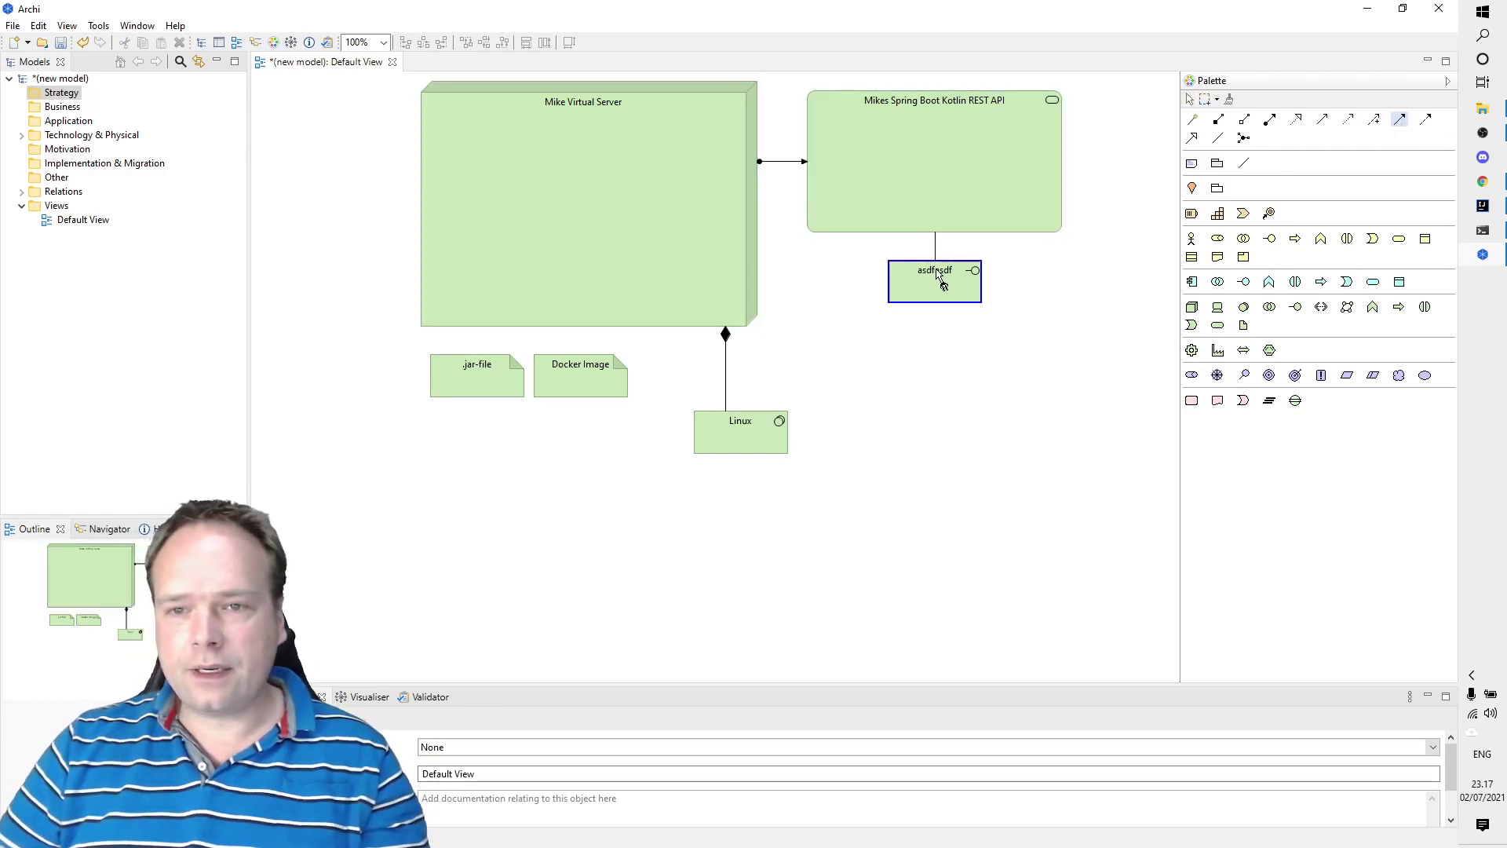
click(930, 286)
drag(912, 307, 984, 321)
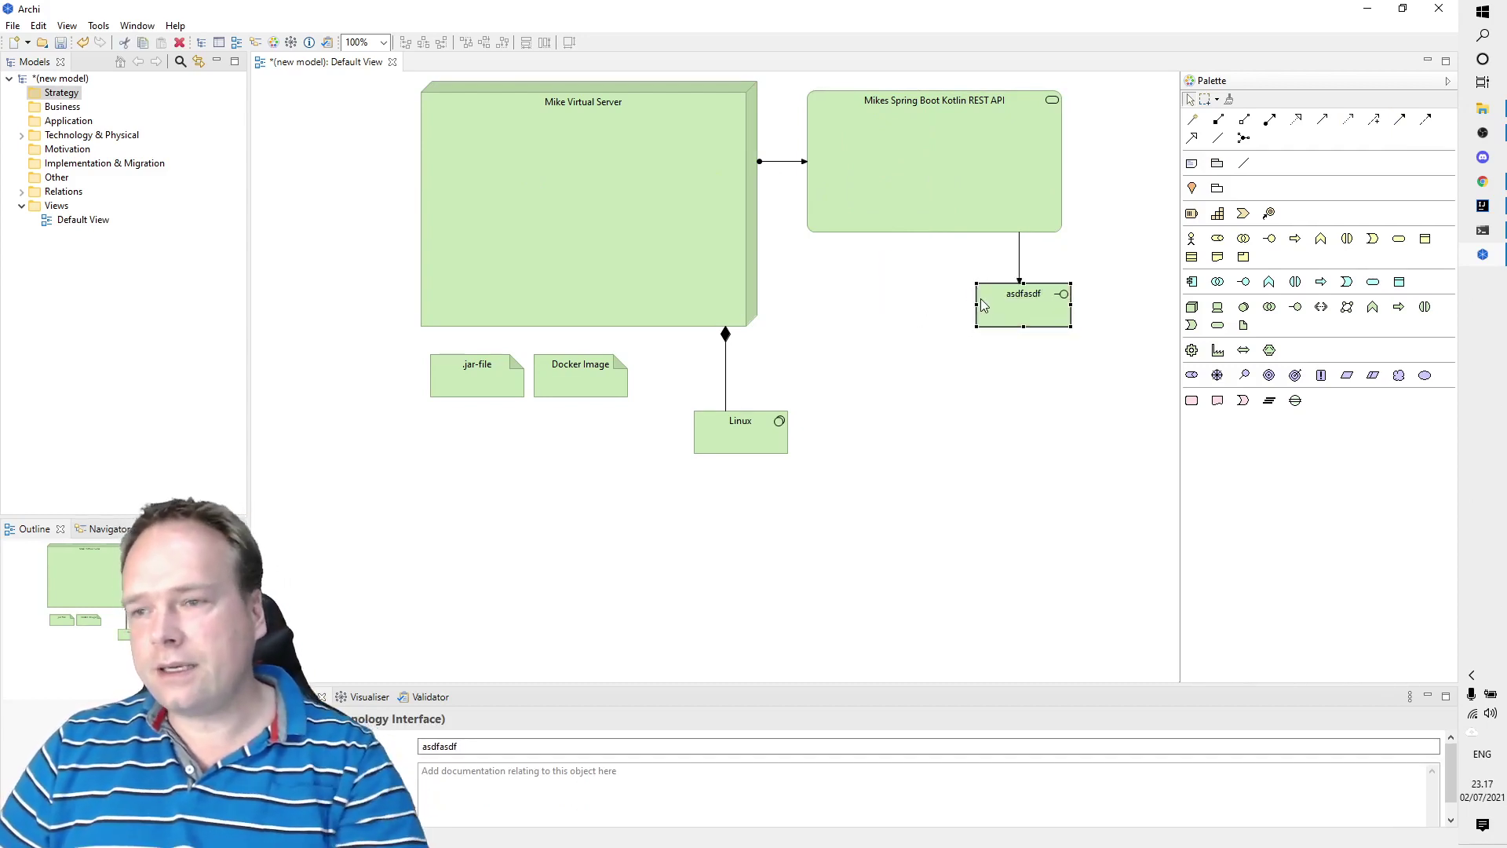
drag(976, 318, 971, 313)
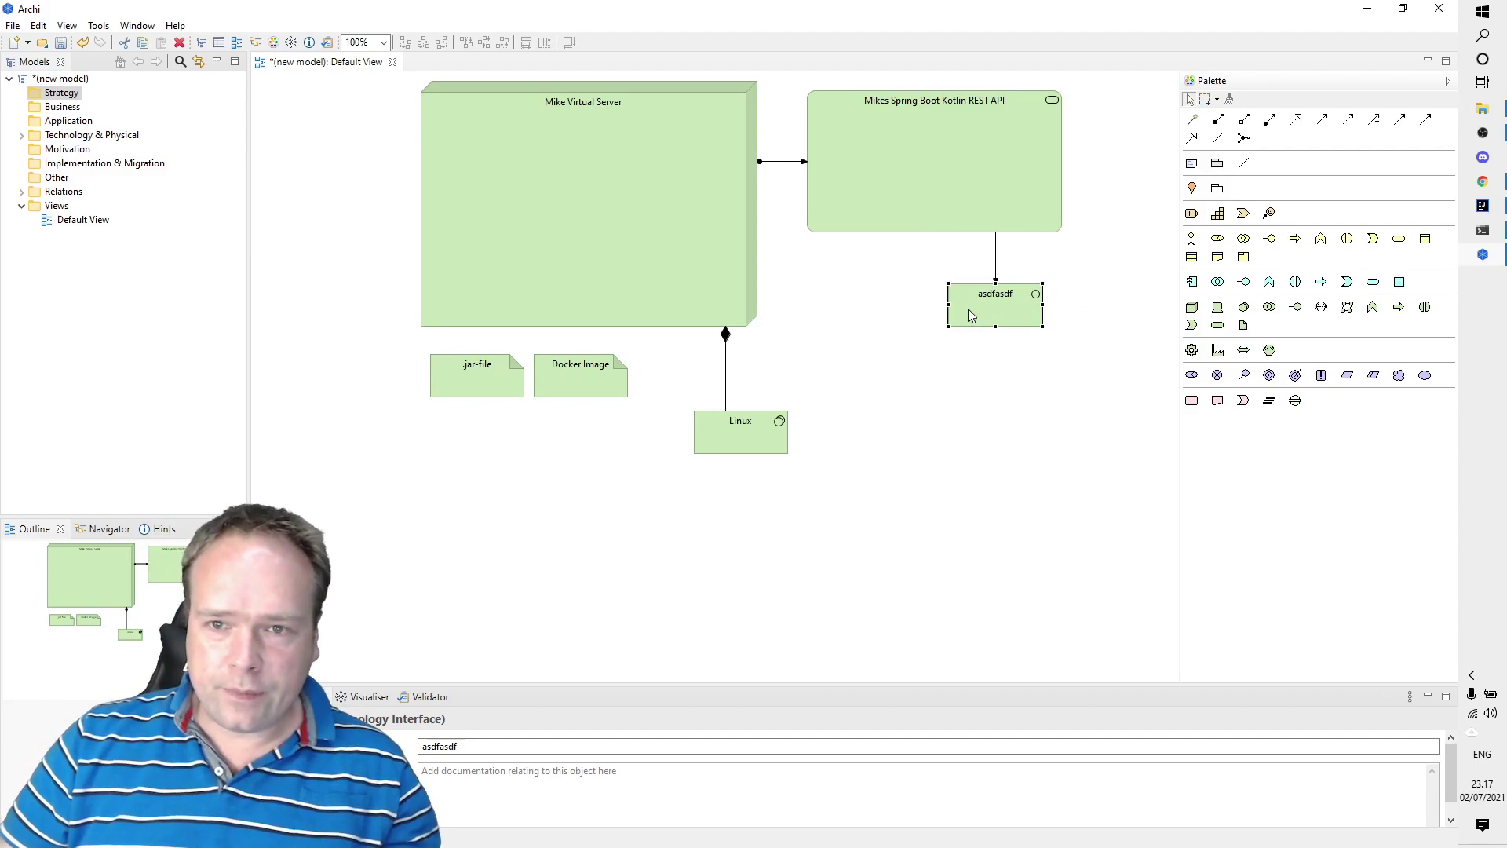
mouse_move(970, 308)
mouse_down()
mouse_move(902, 323)
mouse_move(923, 379)
mouse_move(1034, 412)
mouse_move(954, 406)
mouse_move(903, 306)
mouse_move(912, 293)
mouse_move(921, 331)
mouse_move(854, 339)
mouse_move(854, 360)
mouse_move(926, 353)
mouse_move(989, 301)
mouse_up()
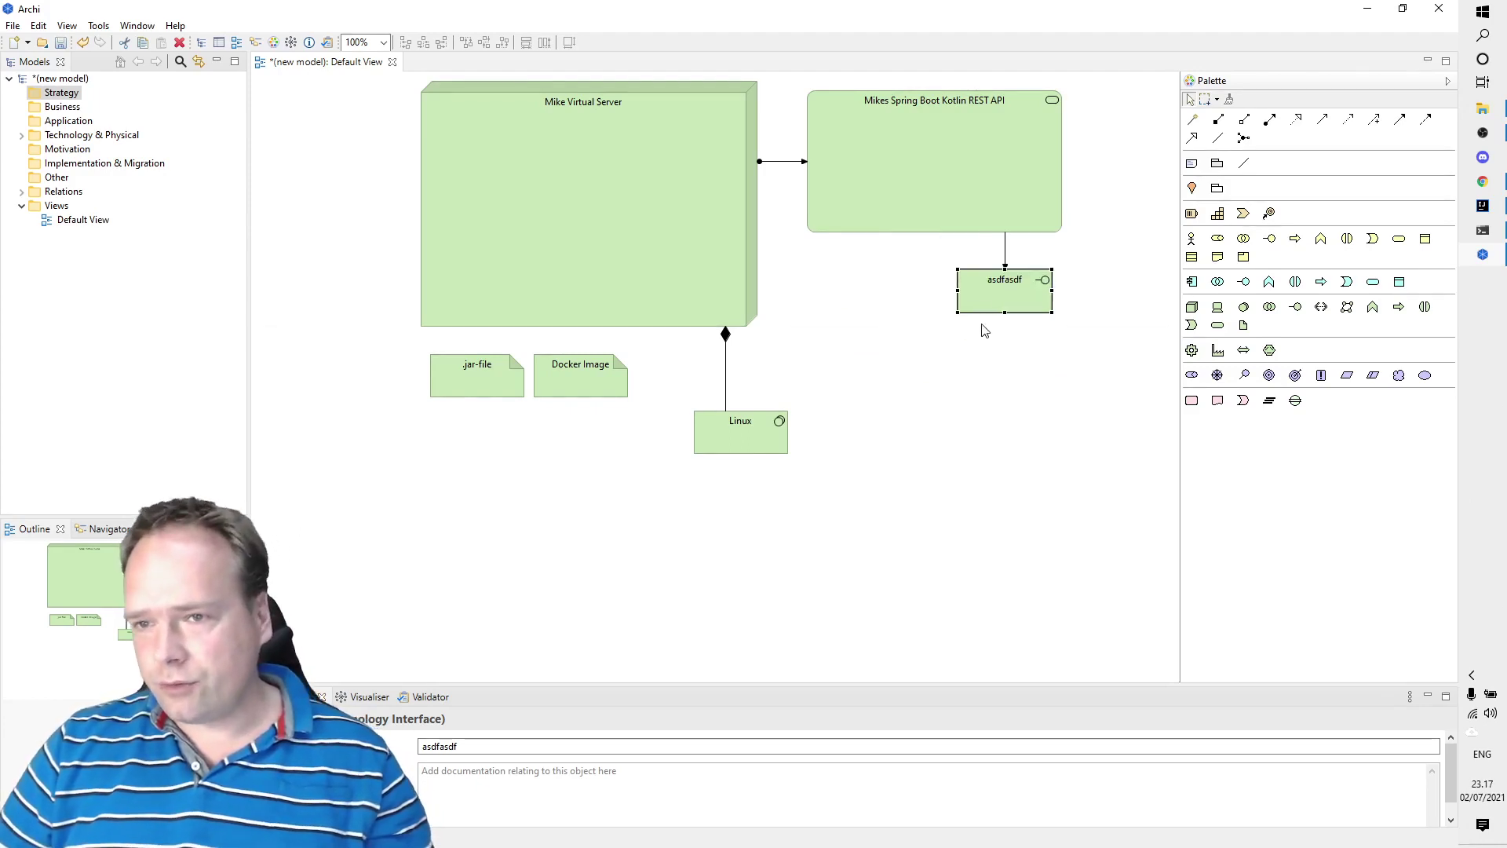
Add a Business Actor and a Contract to its left below Linux, then expand the Business folder.
click(1191, 239)
click(1069, 483)
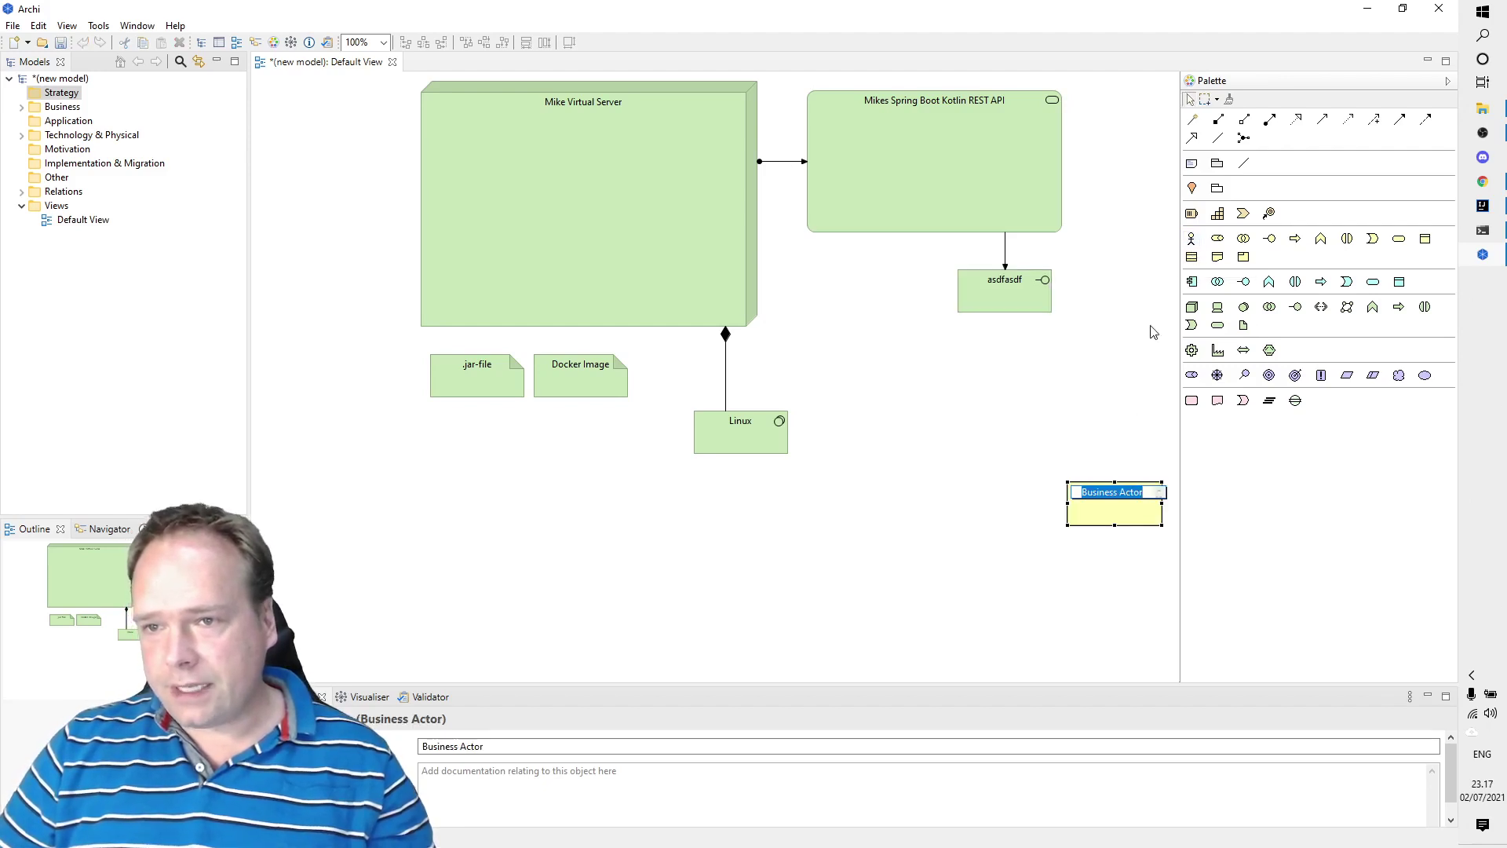
click(1192, 258)
click(891, 486)
key(Return)
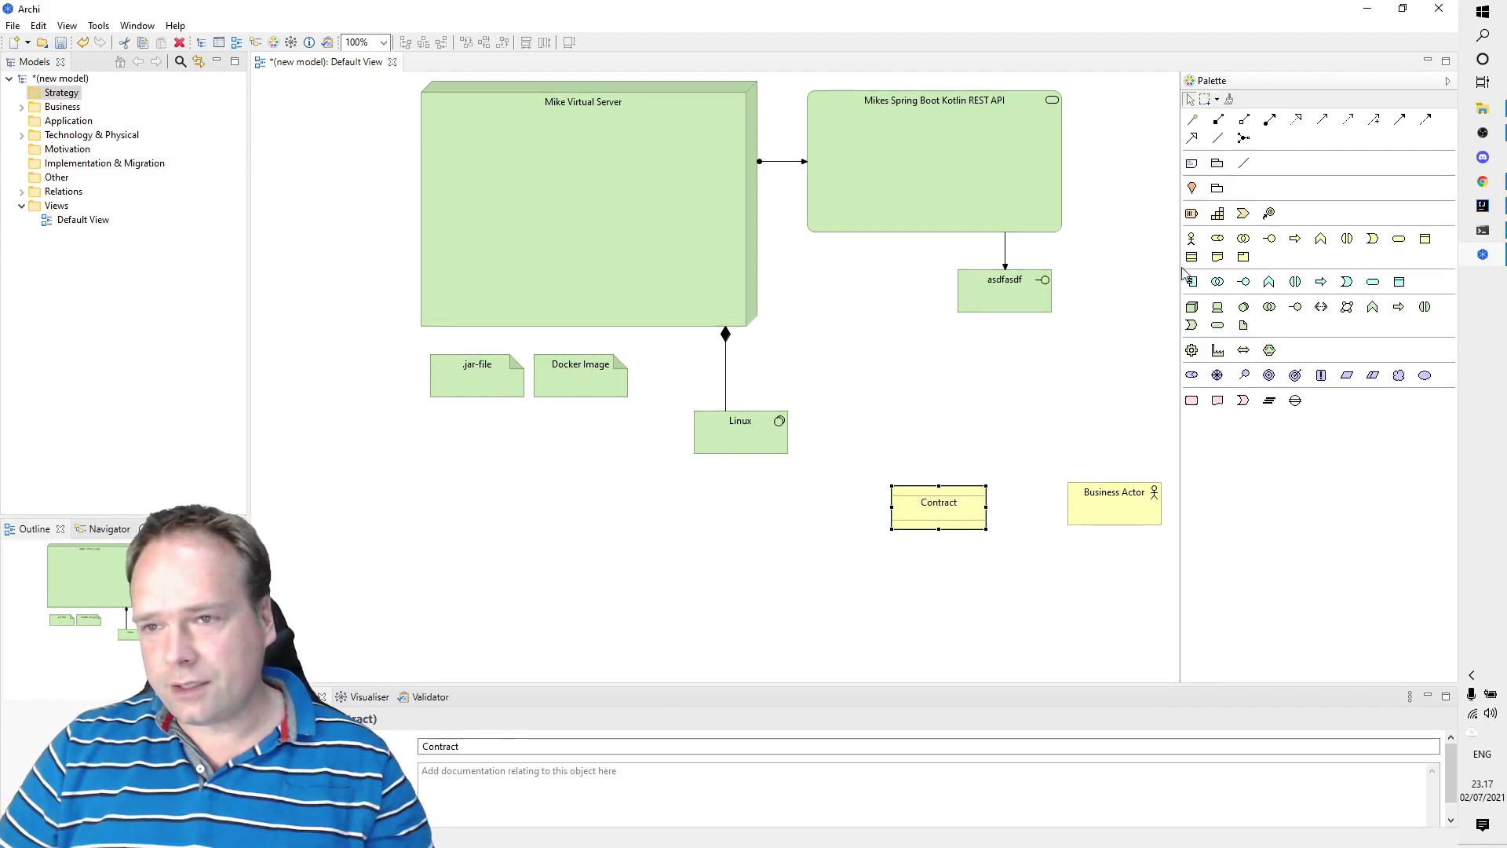
click(21, 106)
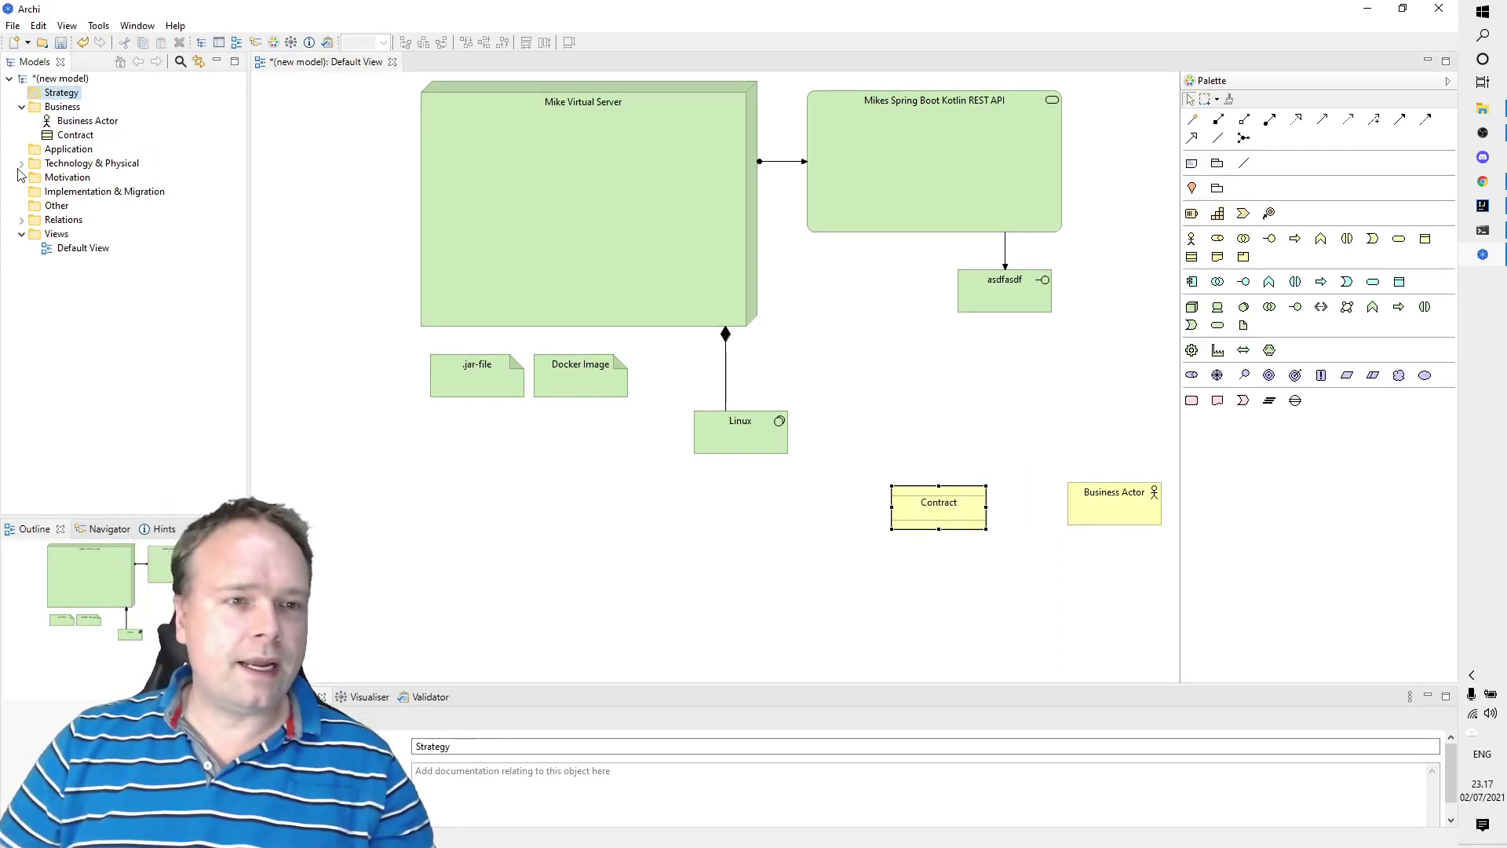
Expand the Technology & Physical and Relations folders in the model tree.
click(21, 163)
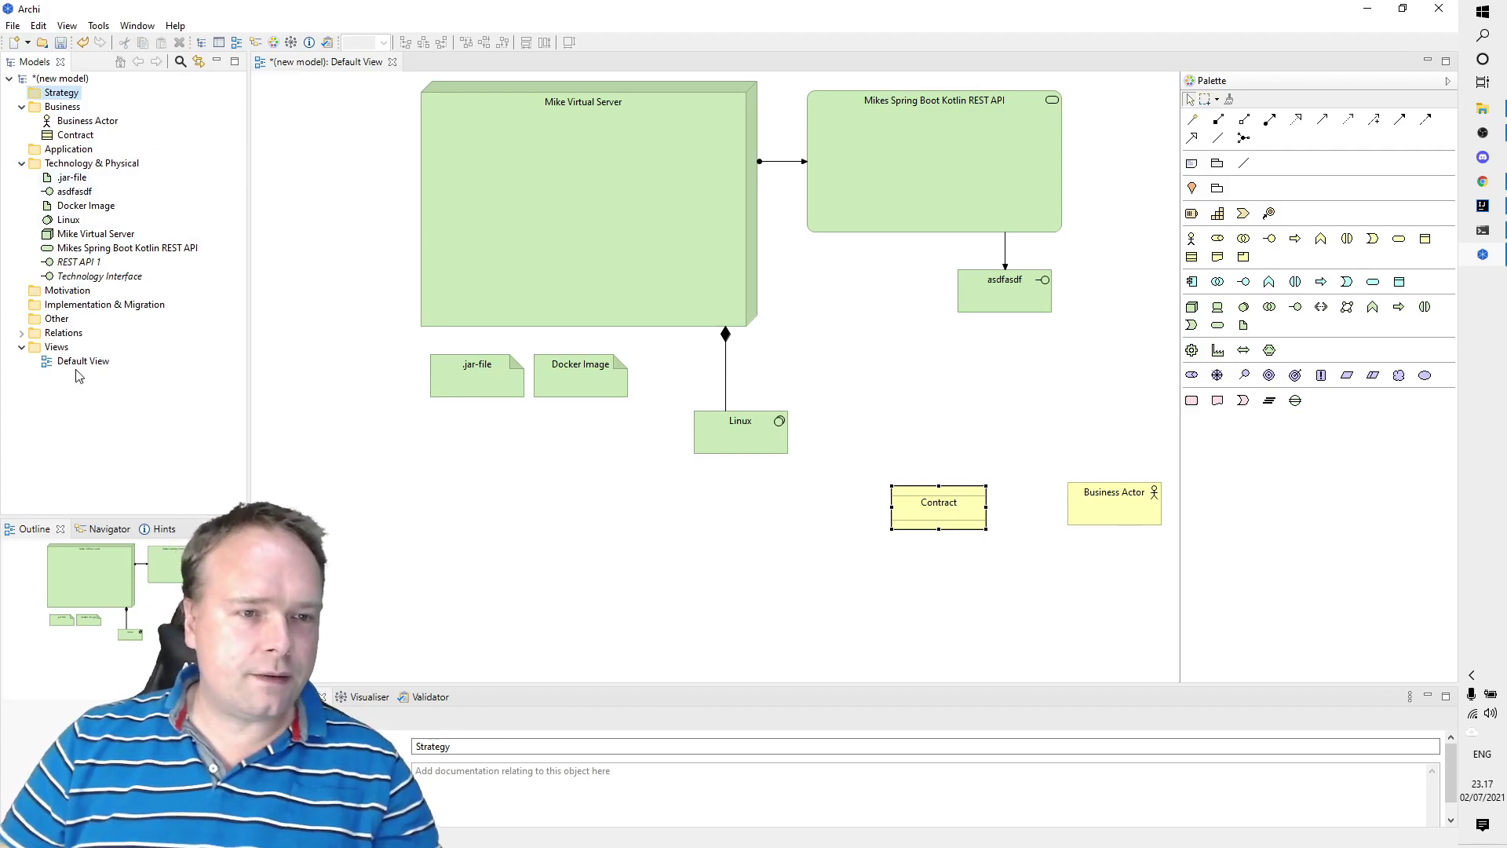
click(21, 333)
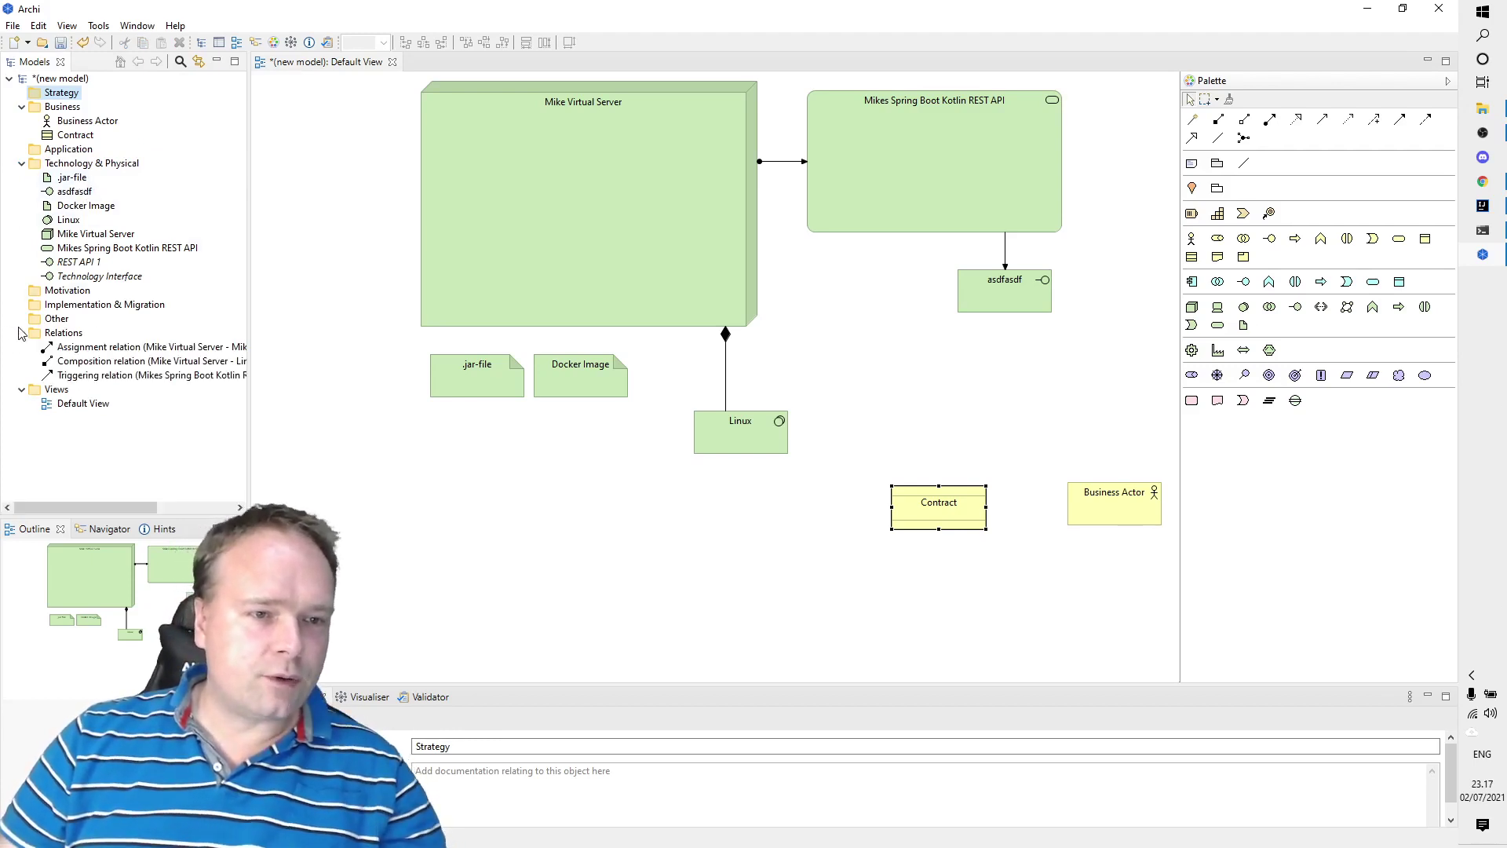
click(74, 179)
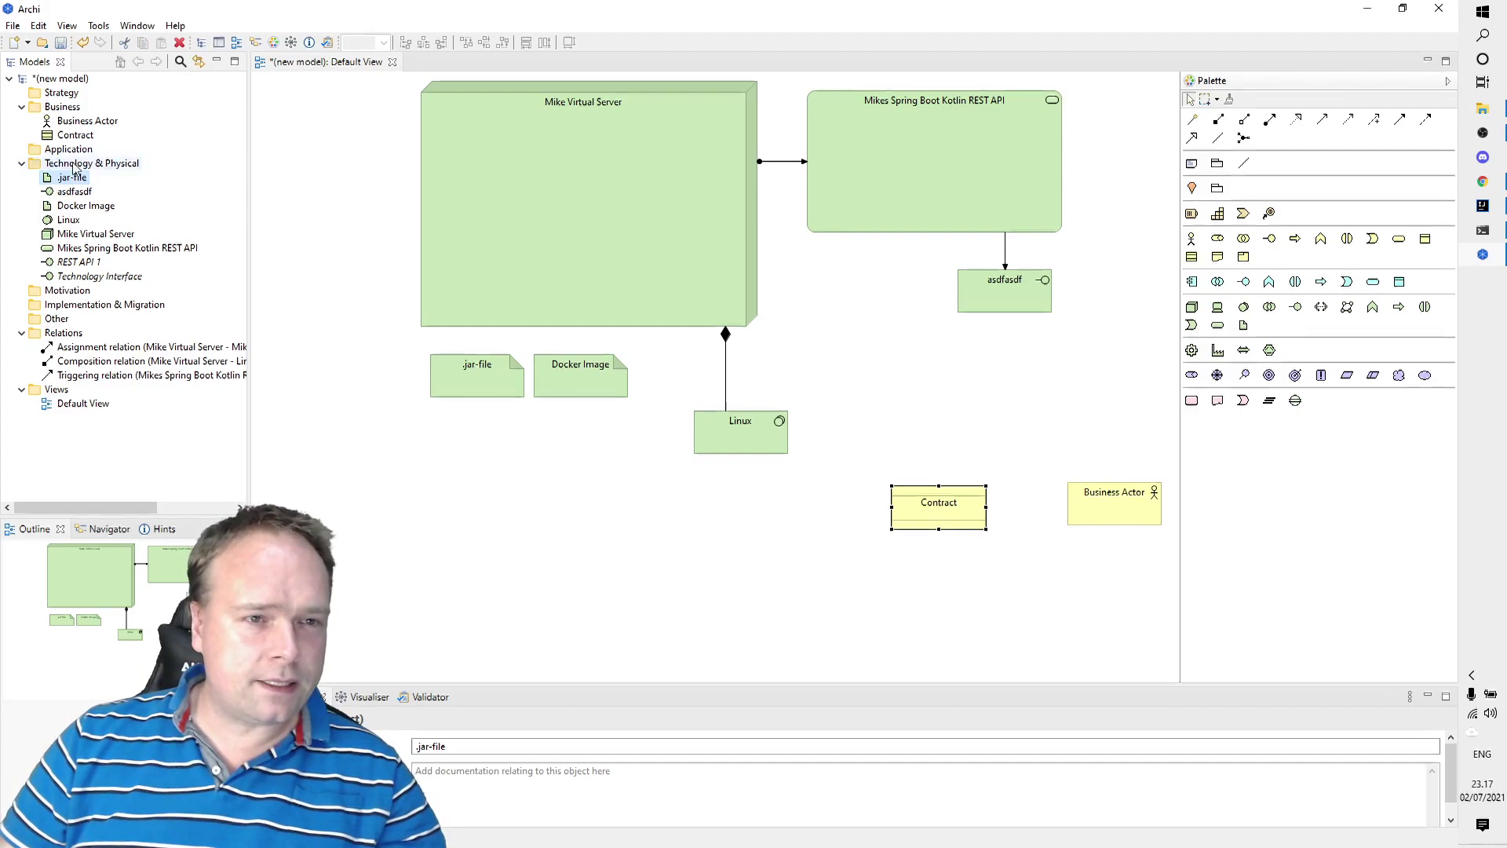
Rename the Business Actor to 'End customer' and move it left of Contract under Linux.
click(78, 122)
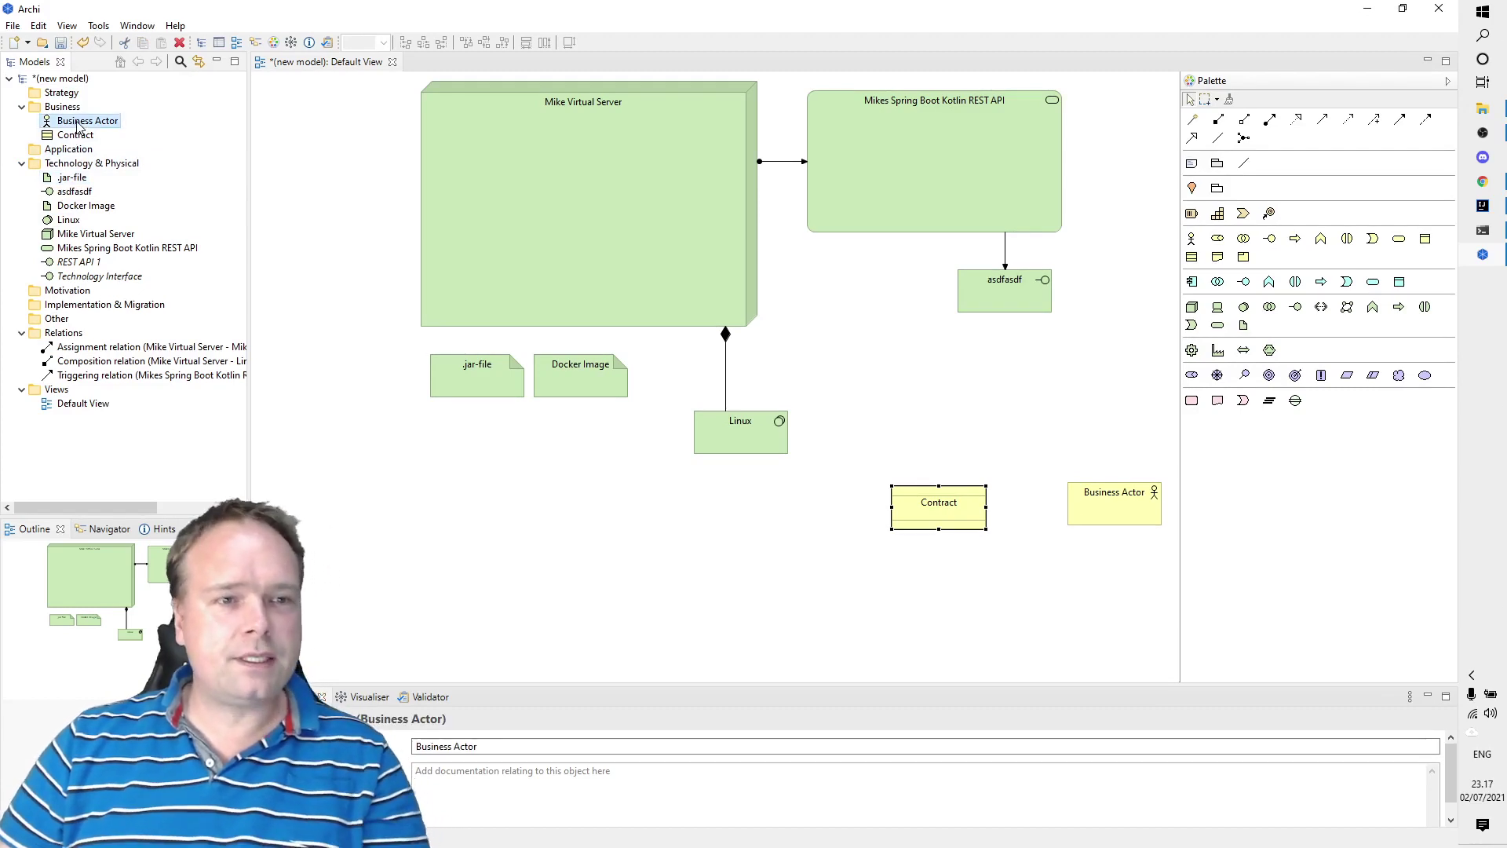
click(78, 122)
text(E)
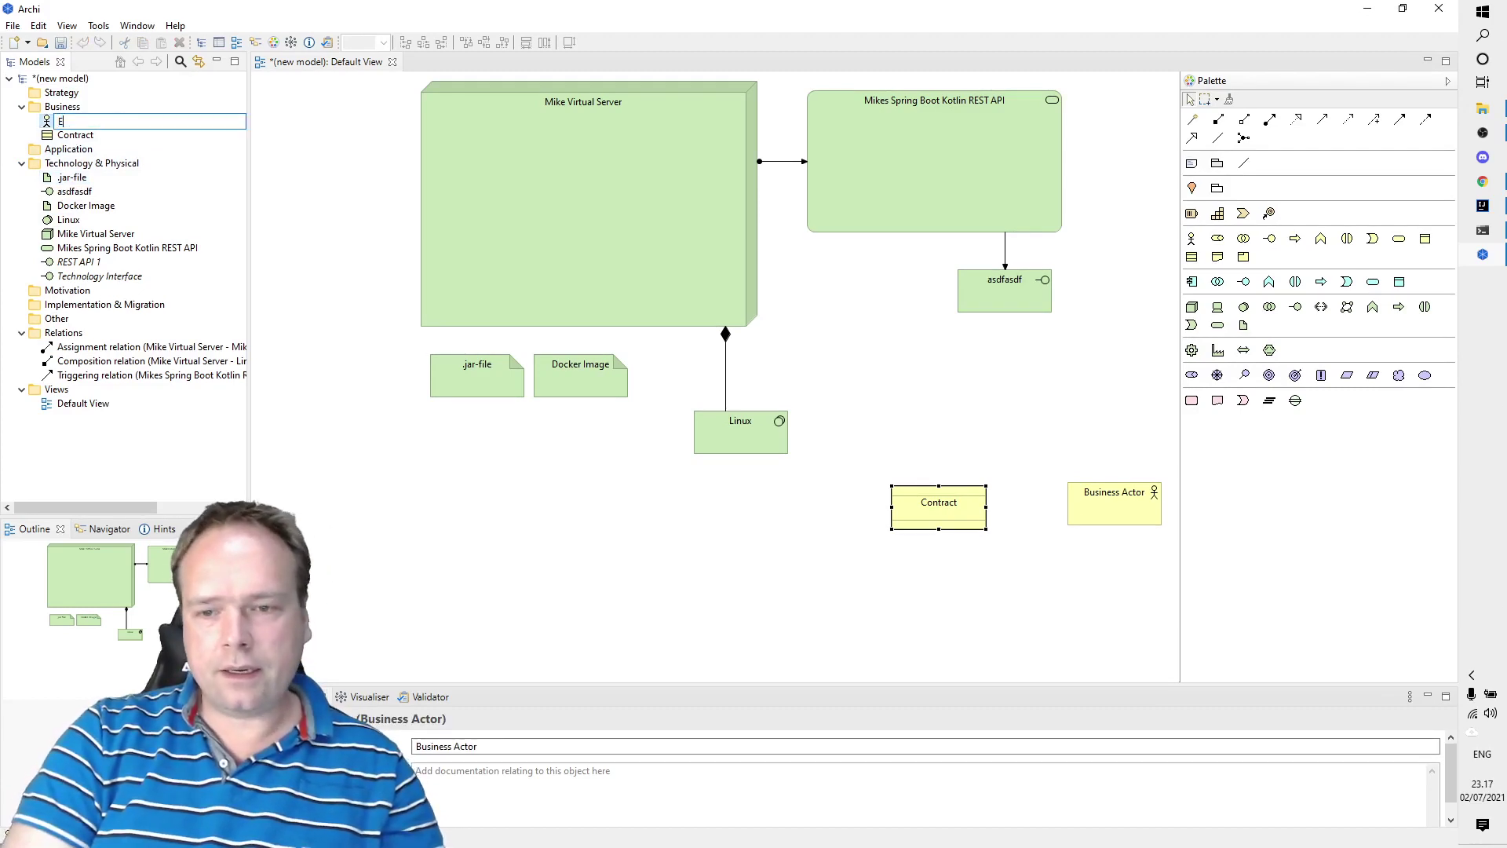
text(nd customer)
key(Return)
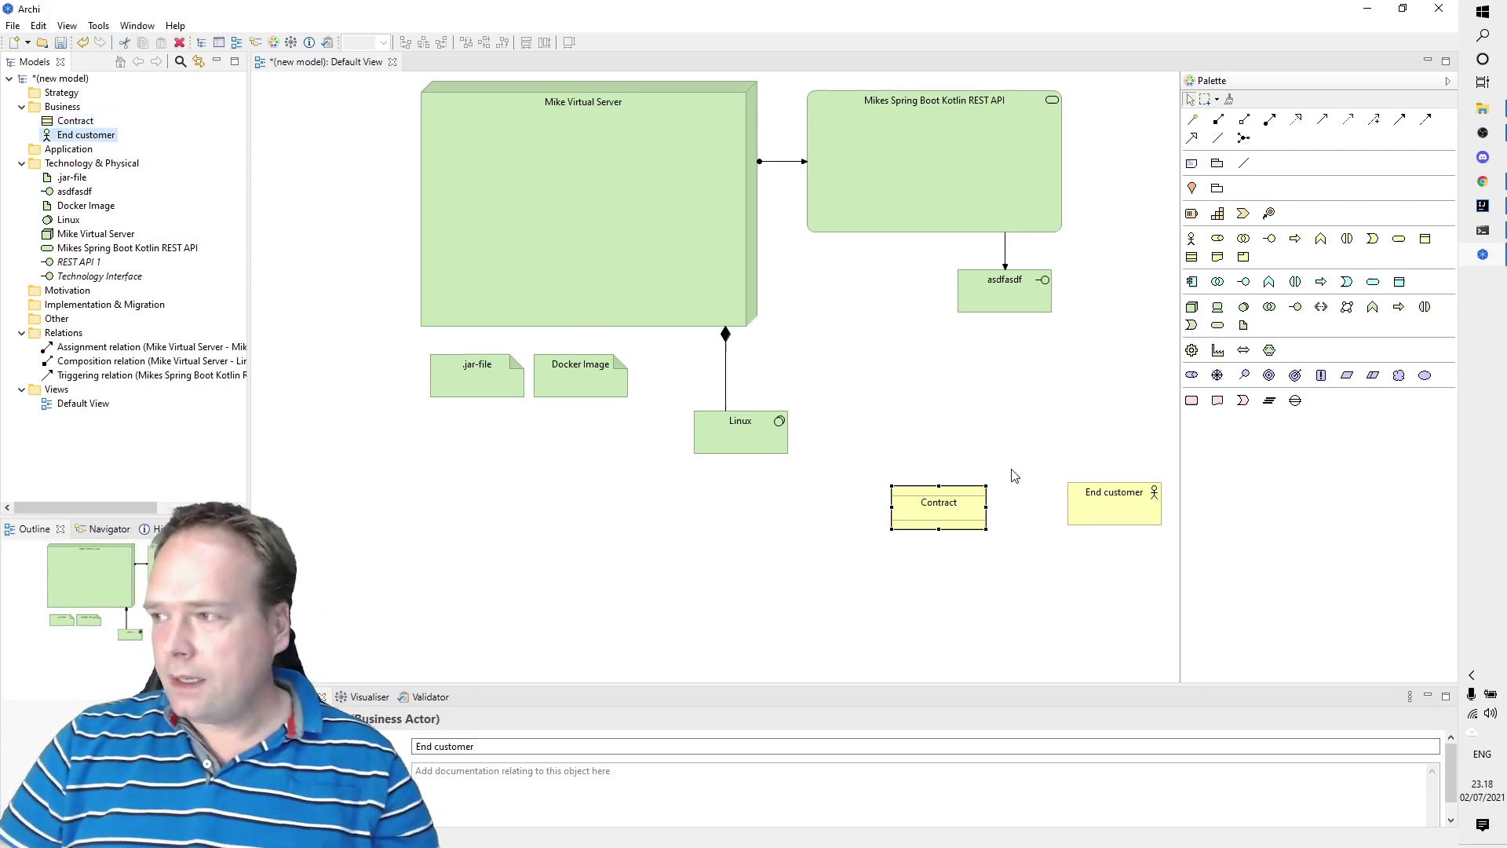
drag(1069, 506, 540, 508)
drag(573, 496, 667, 483)
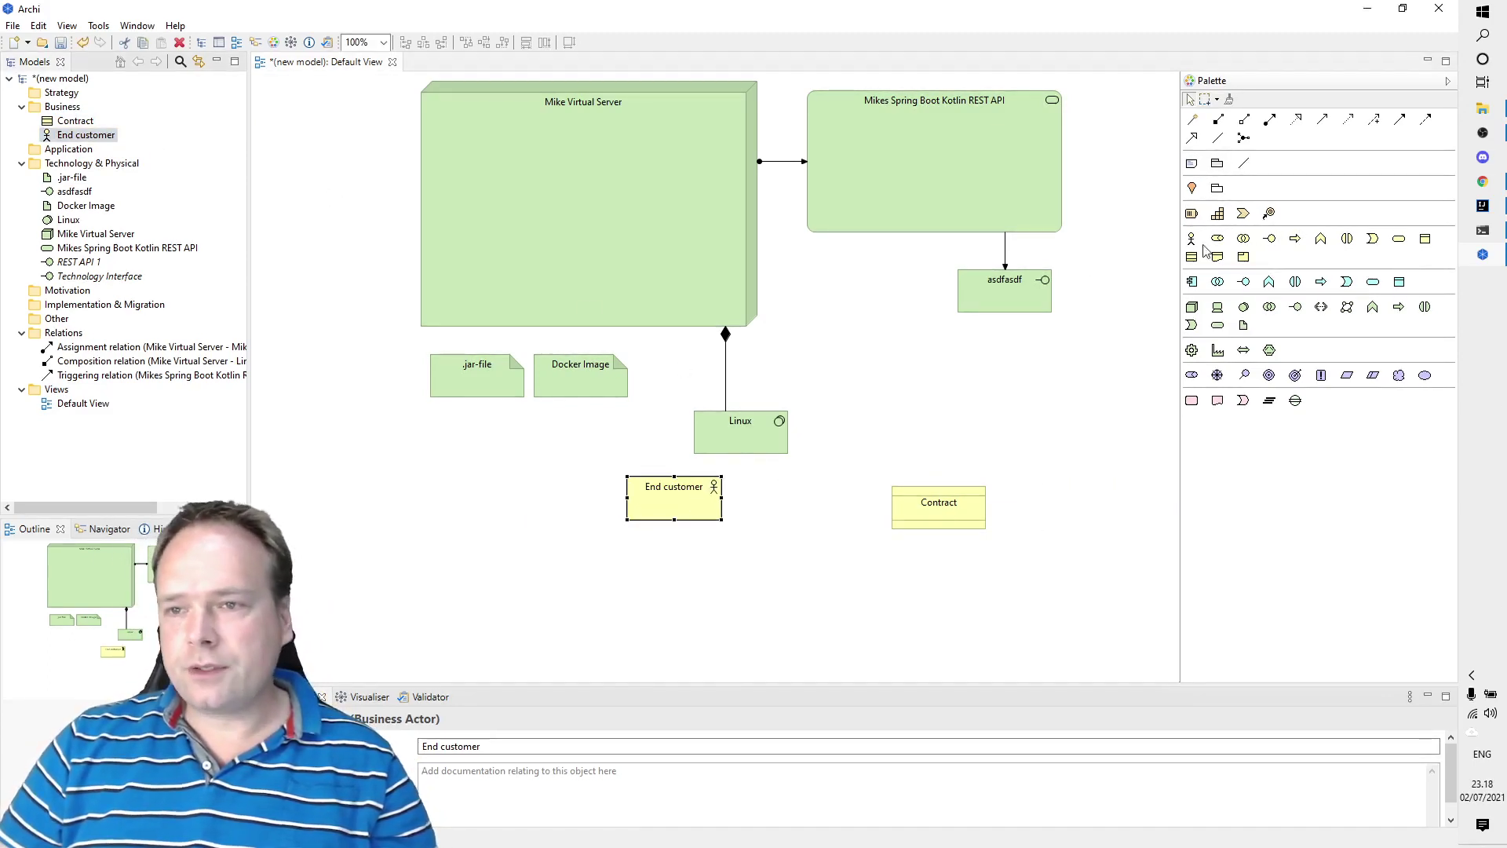
click(1296, 239)
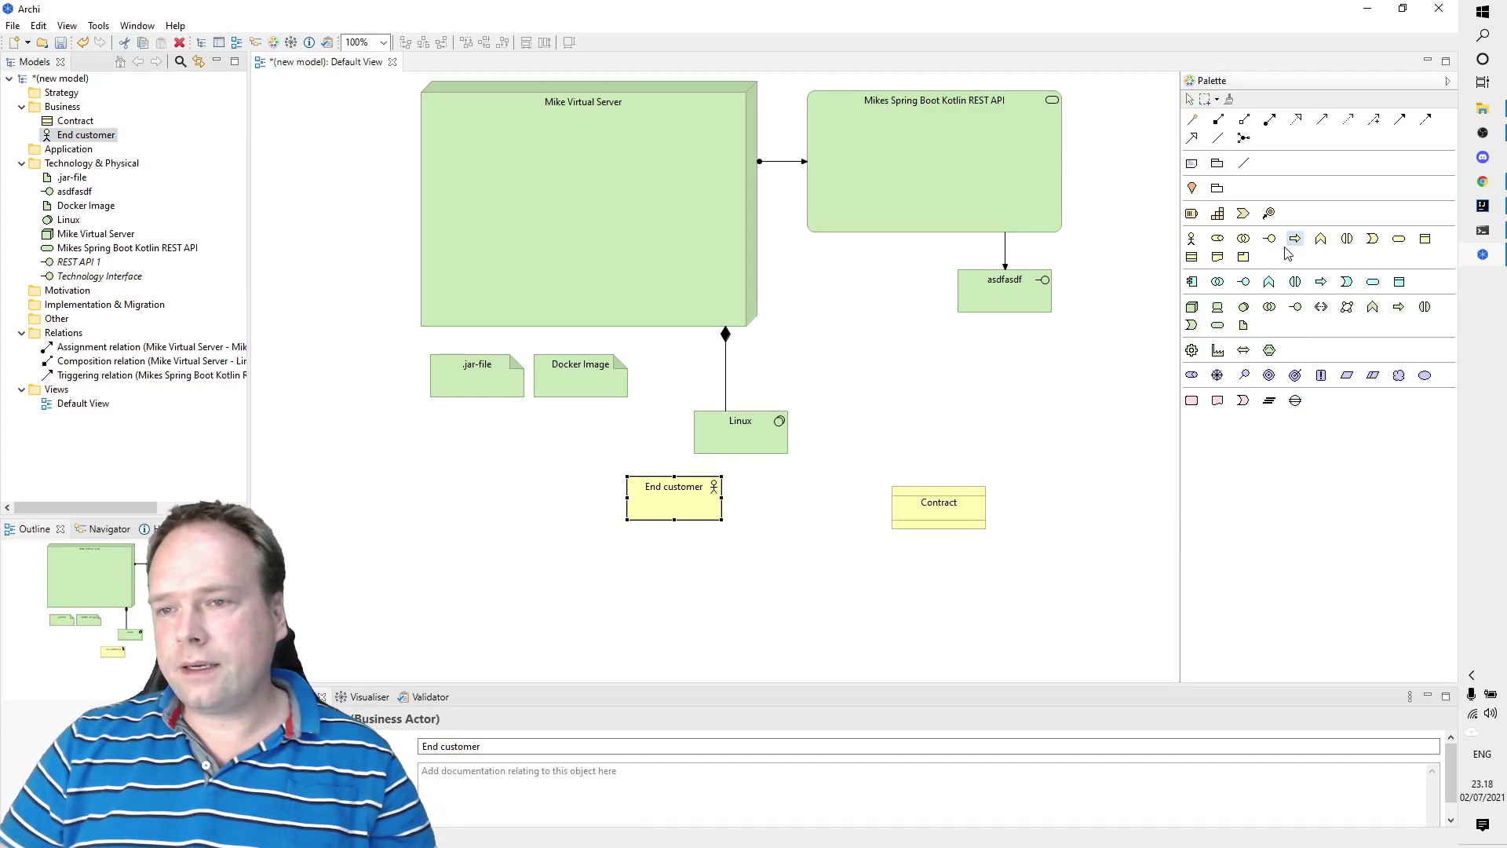
Place a Business Process between End customer and Contract.
click(796, 510)
click(764, 578)
drag(824, 548, 785, 527)
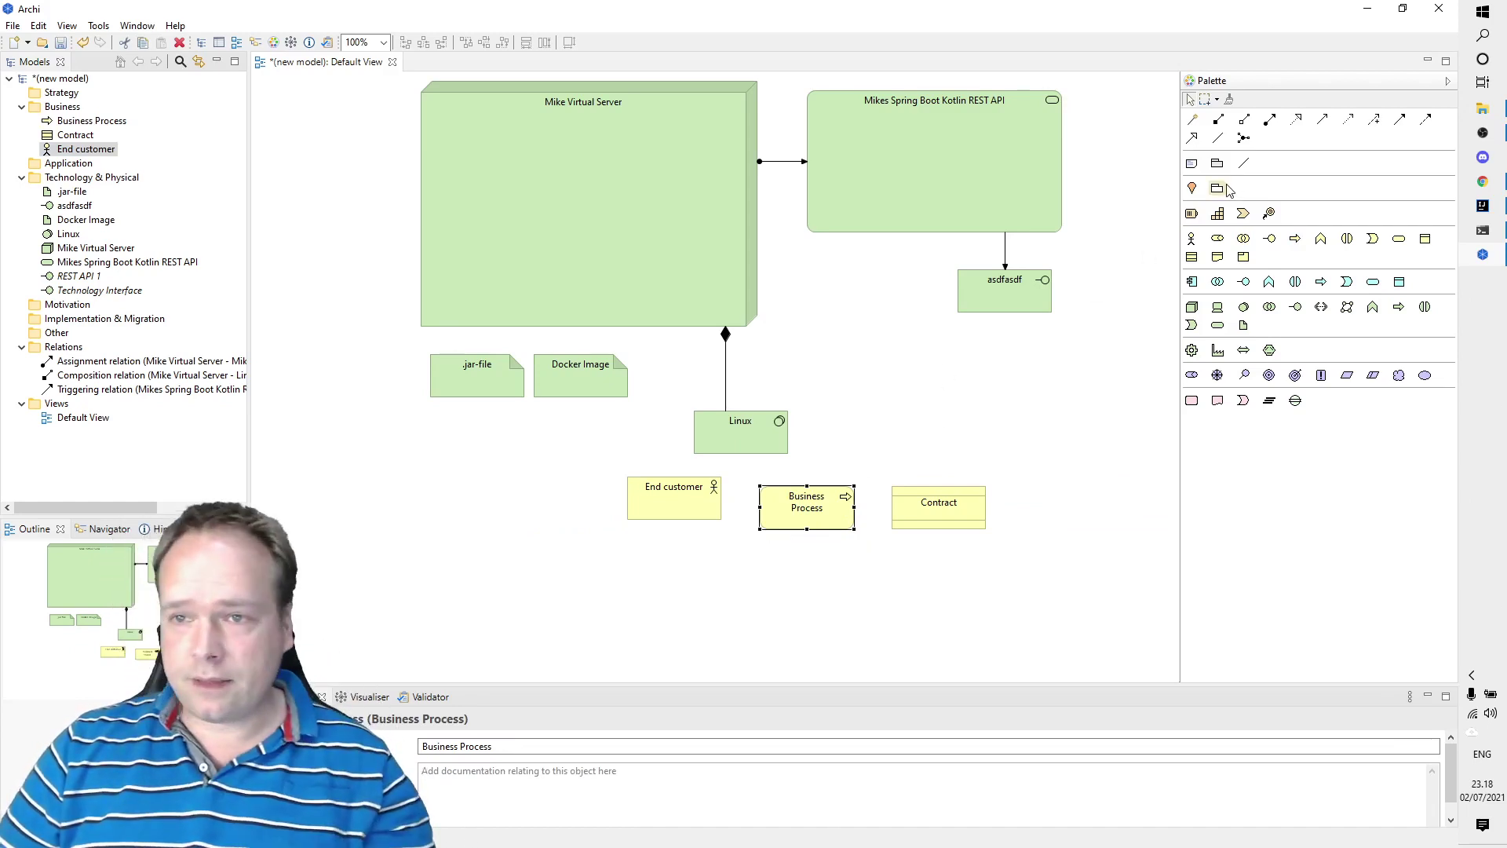
Nest a Device named 'Network Adapter' inside Mike Virtual Server with a composition relation.
click(1217, 307)
click(971, 373)
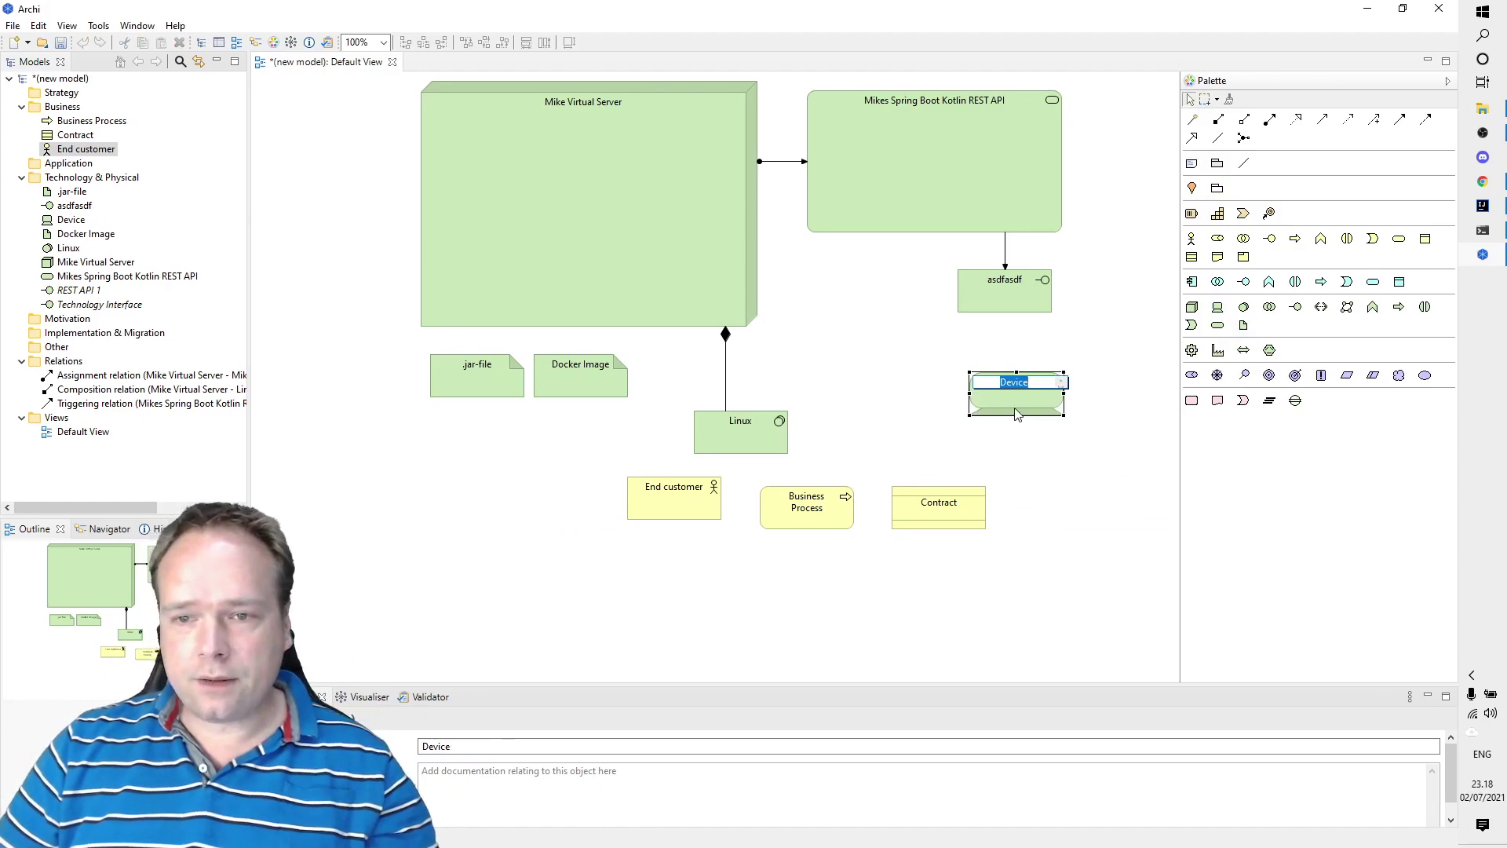
drag(1042, 398, 513, 167)
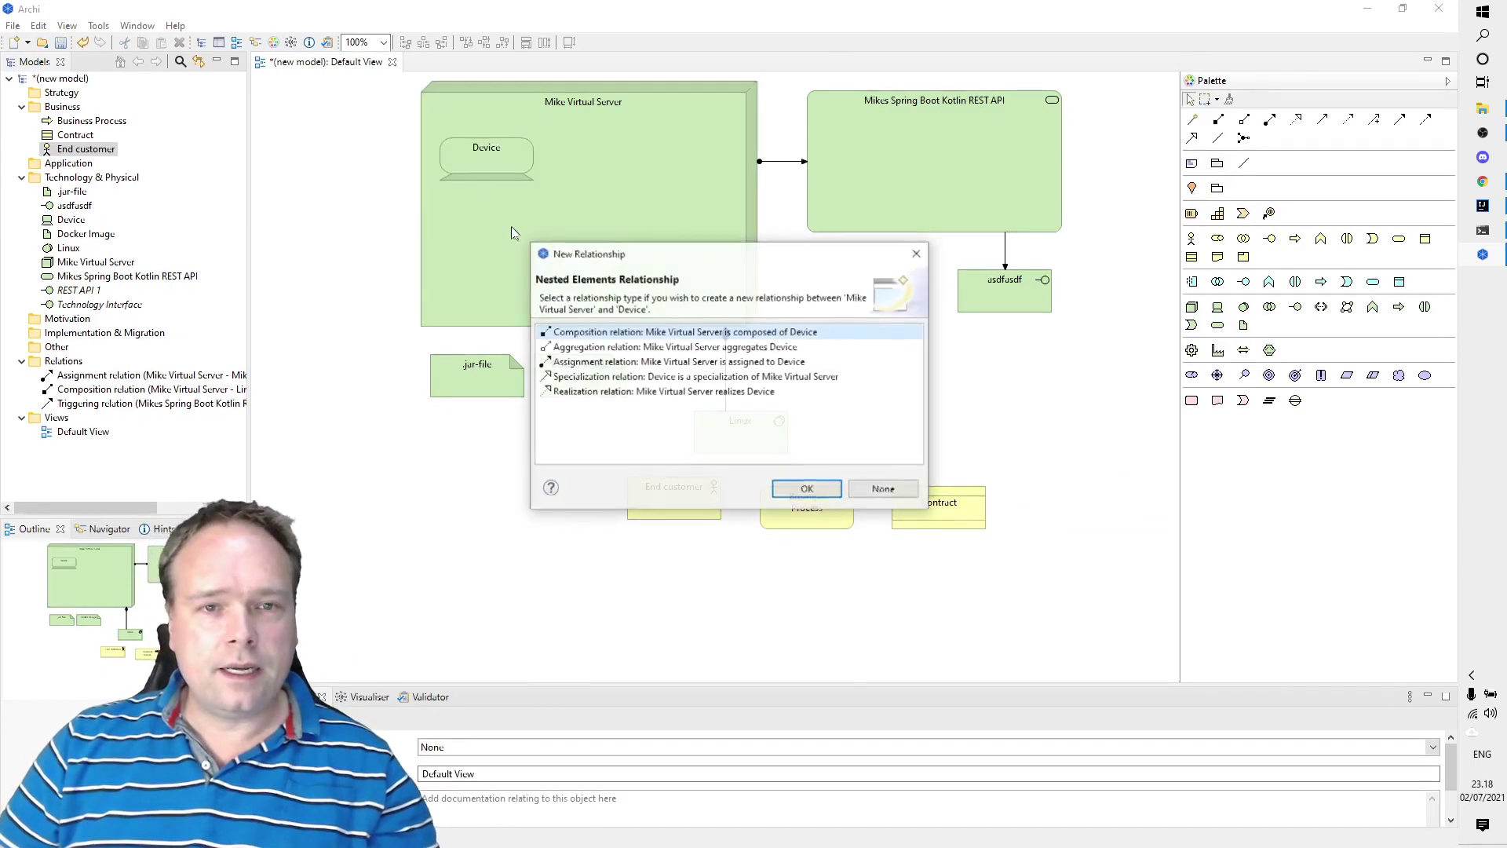
click(824, 494)
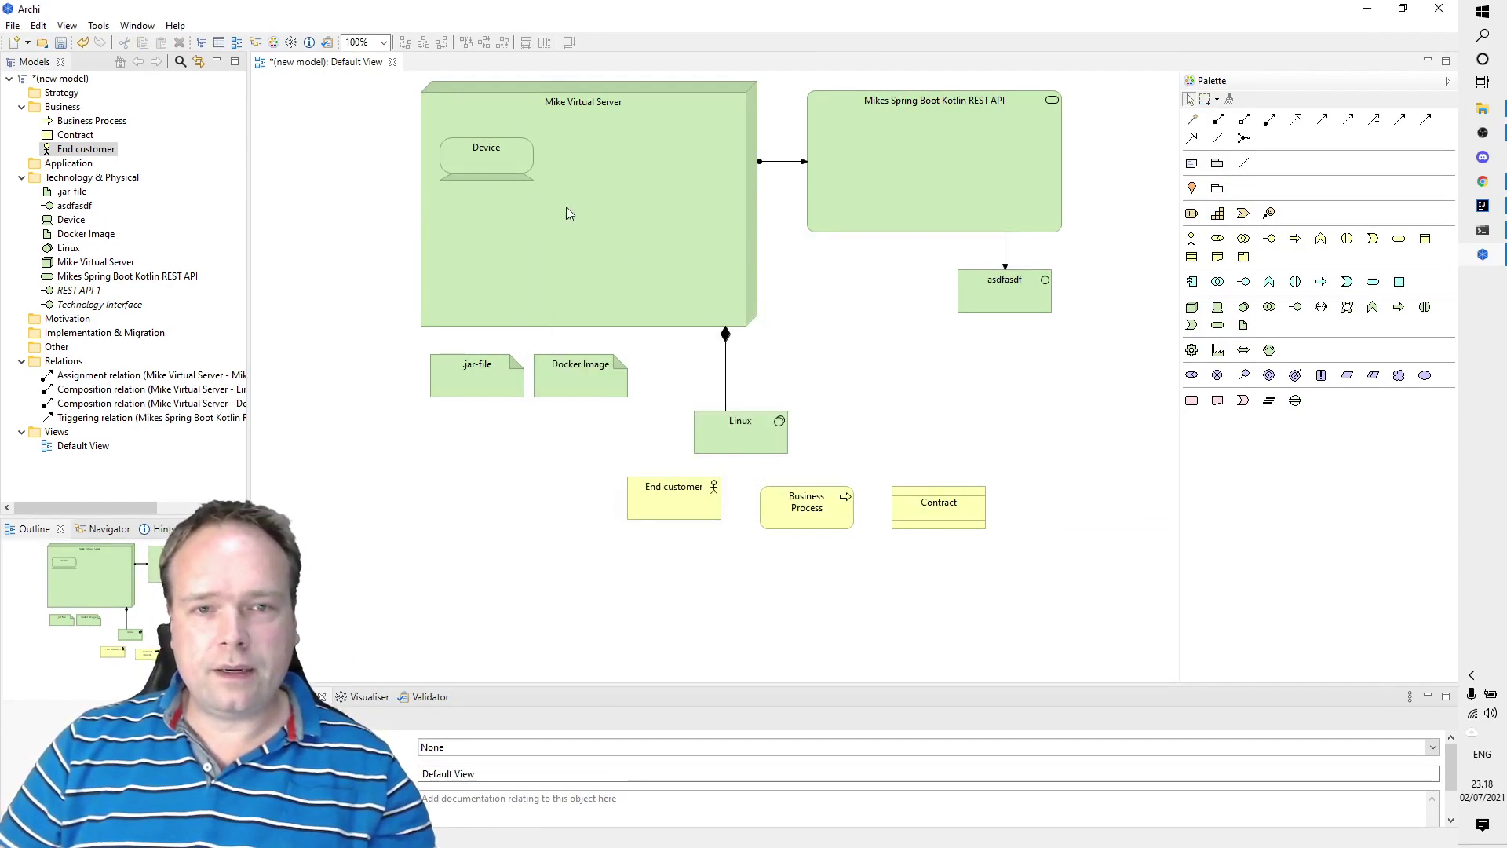
click(501, 154)
click(497, 150)
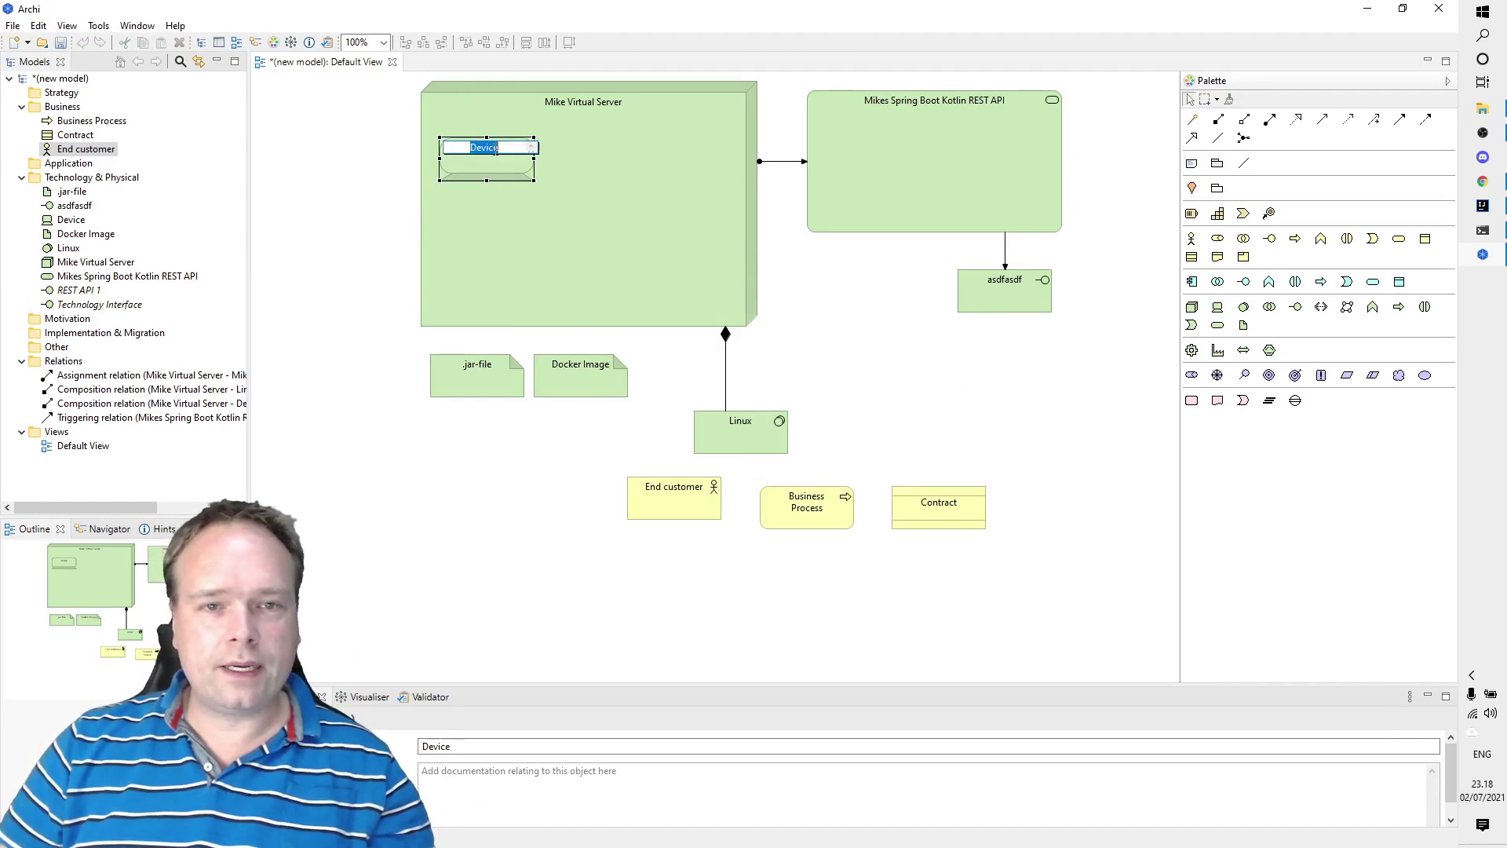
text(Network Adapter)
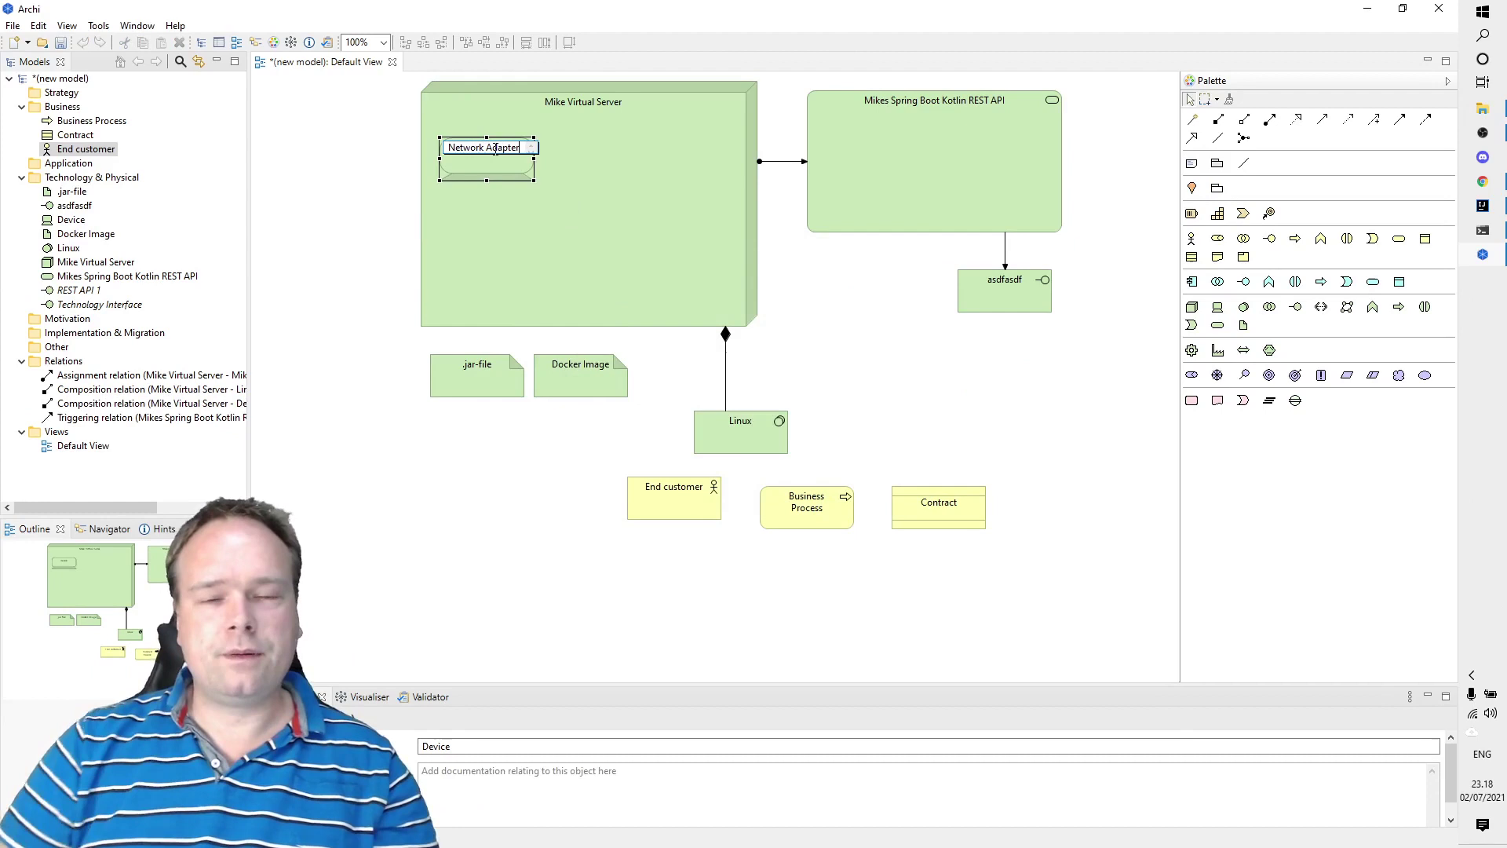
key(Return)
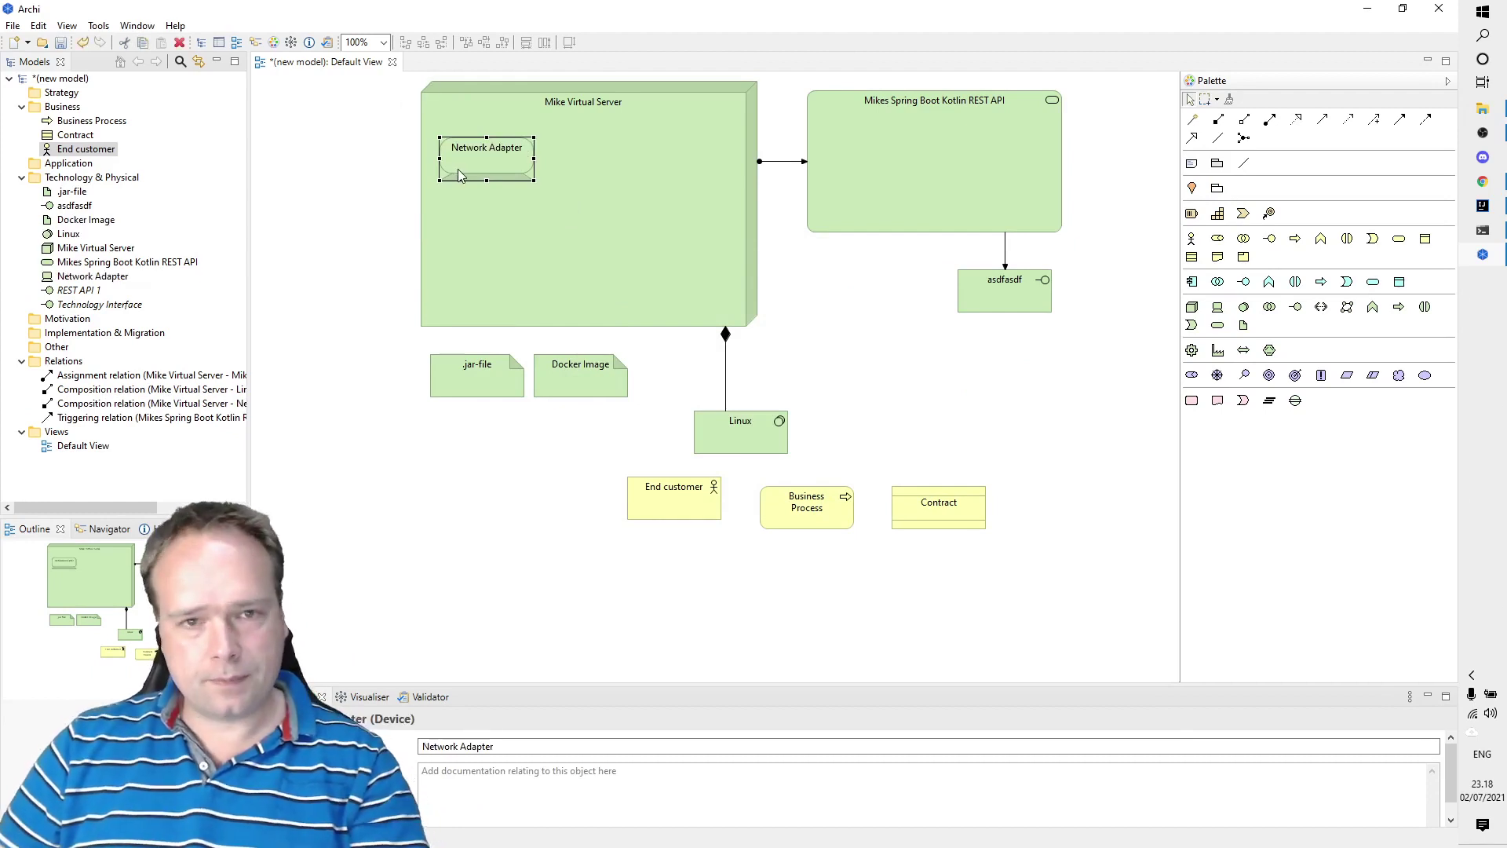
click(305, 329)
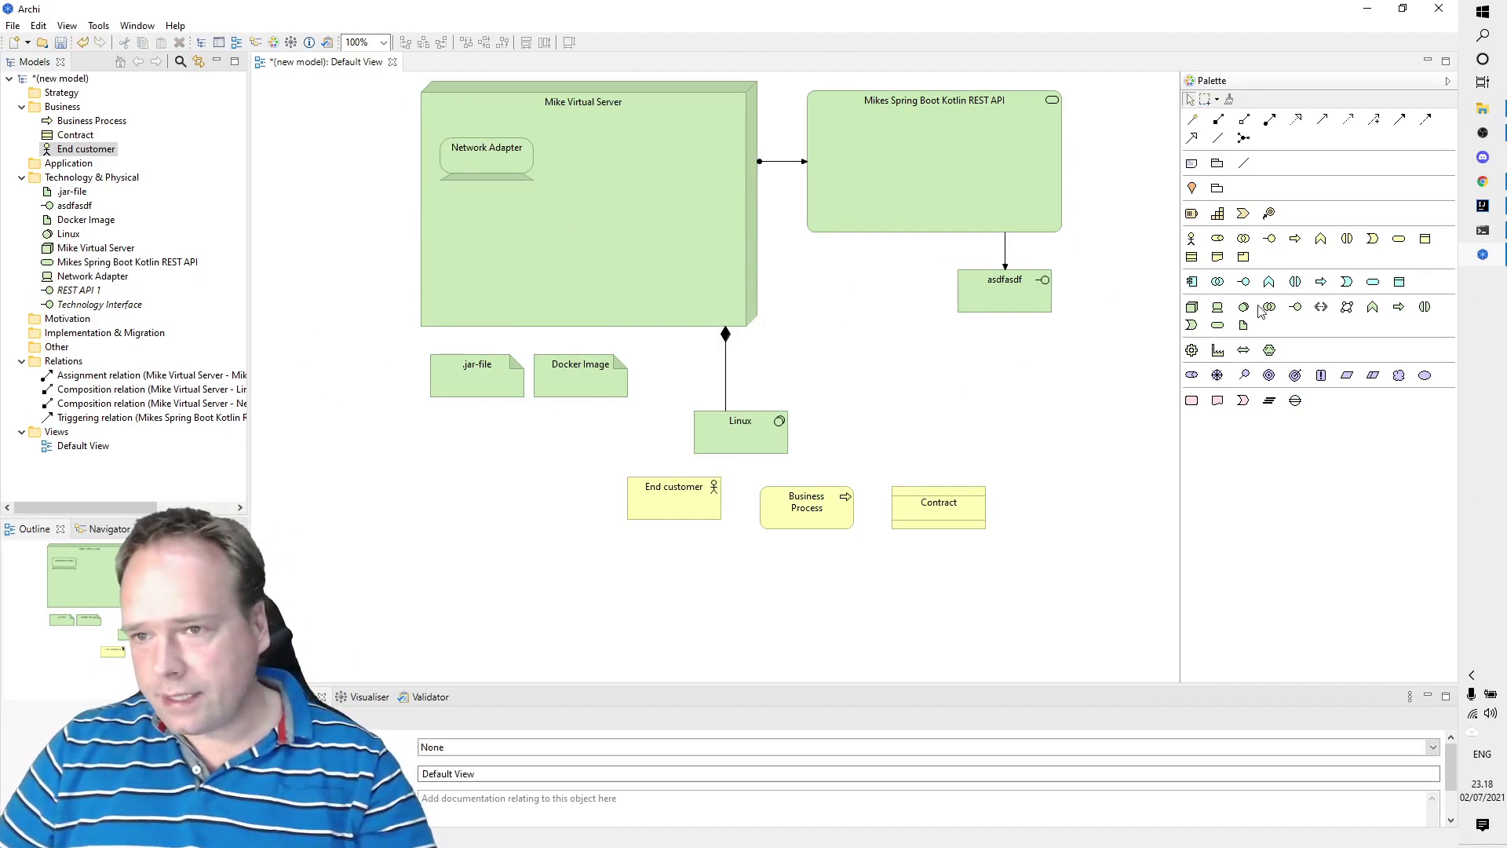
Add a Technology Event and relate it to Mike Virtual Server.
click(1191, 325)
click(855, 312)
drag(910, 349, 948, 403)
click(807, 489)
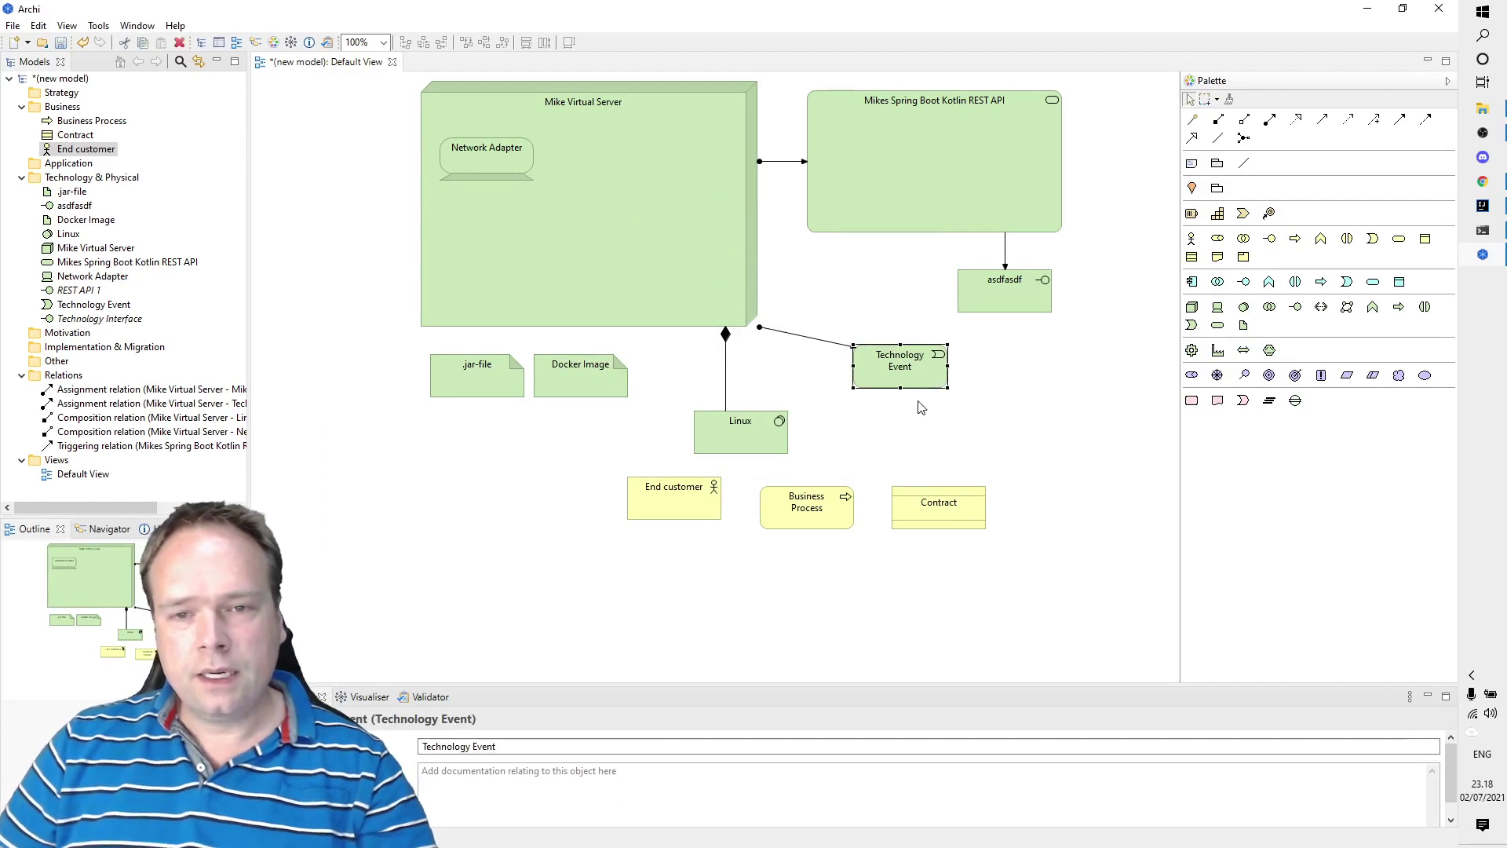
click(983, 414)
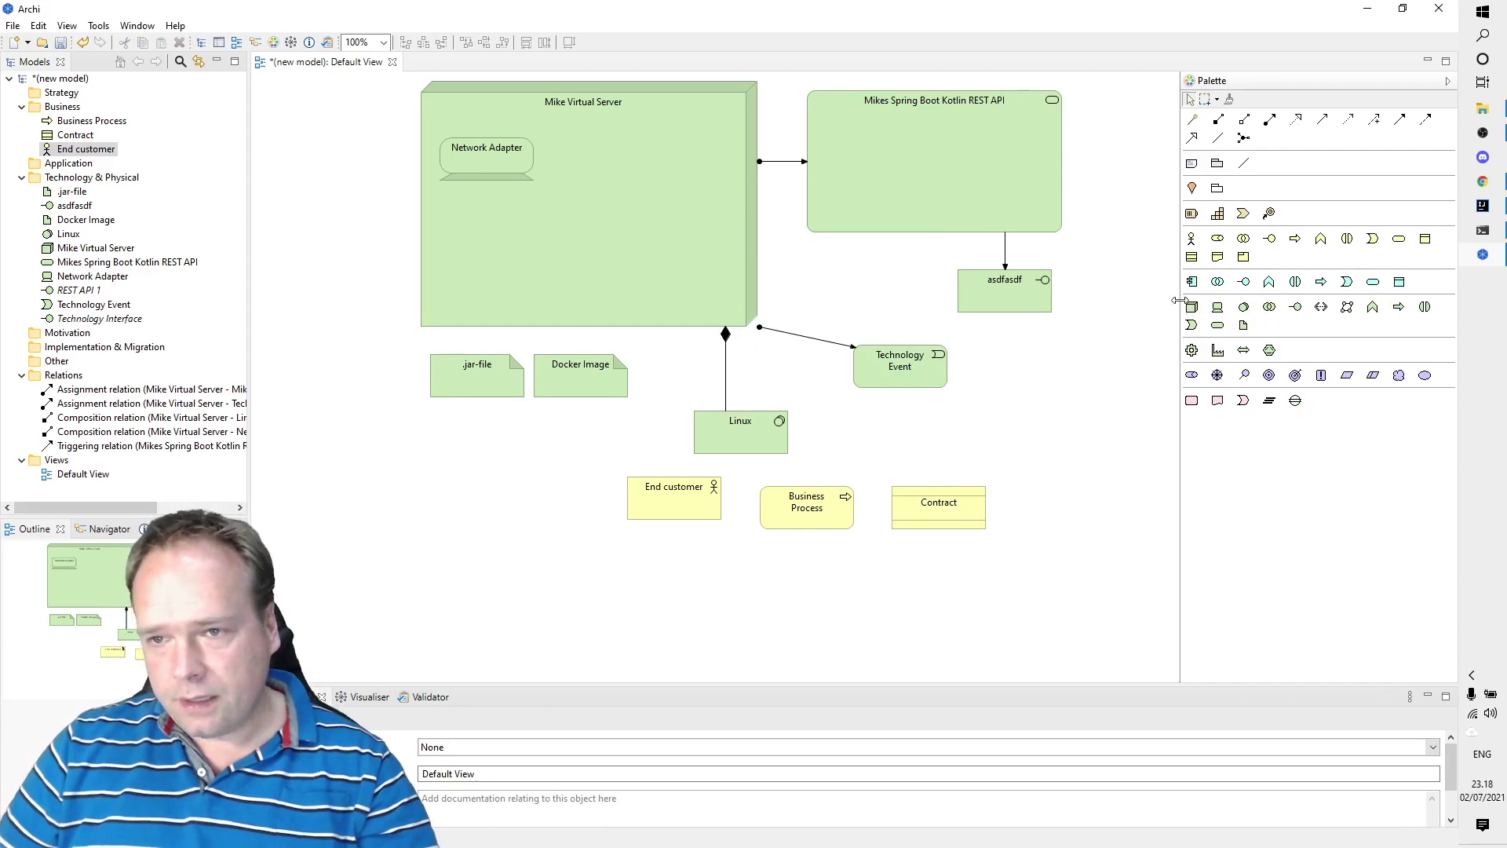
Add a Technology Process fed by a Flow from the Technology Event, placed below End customer.
drag(1177, 300, 1097, 300)
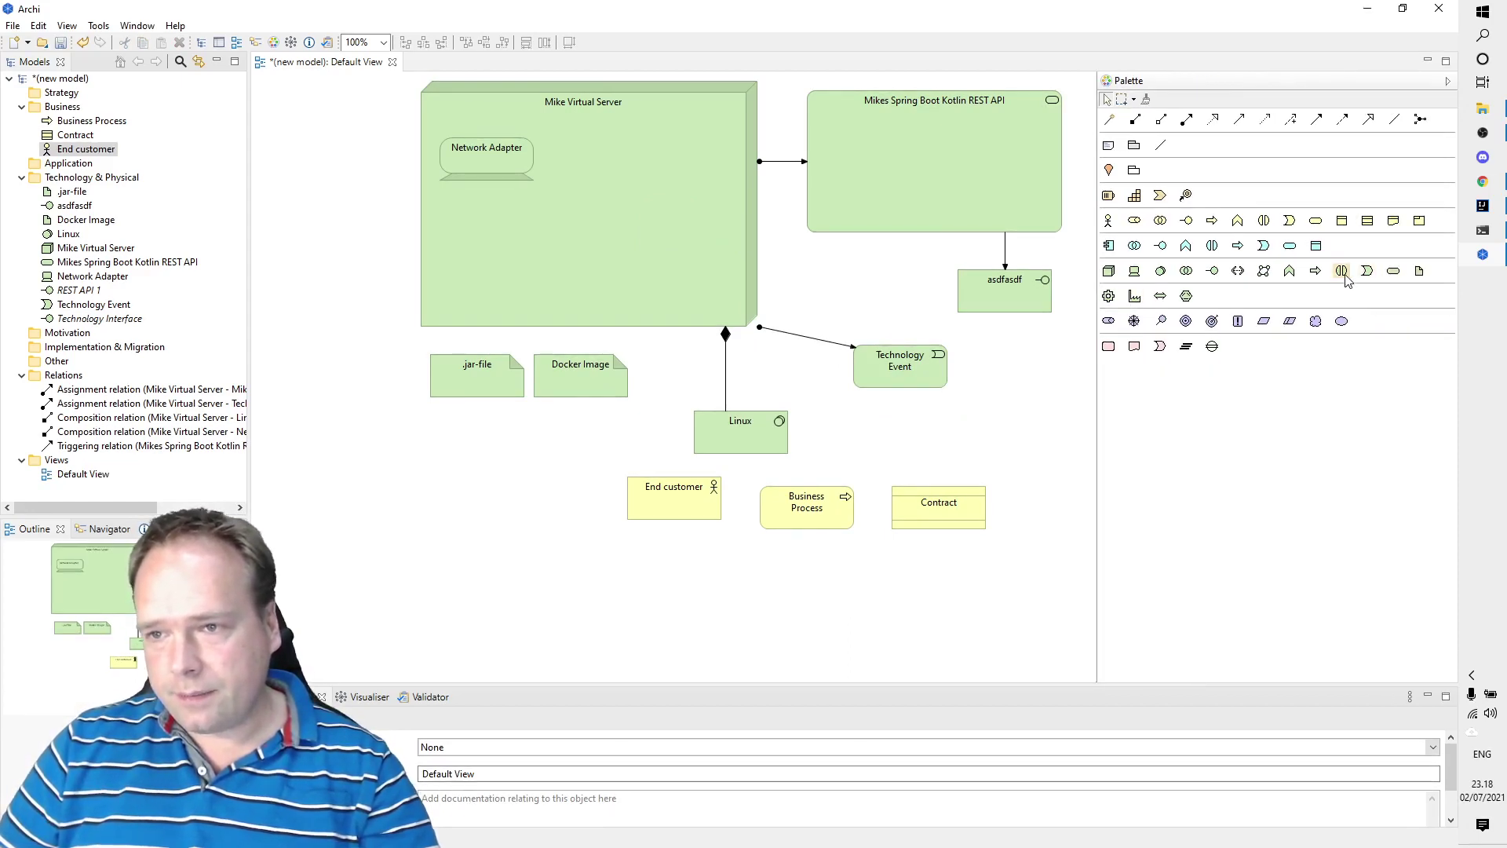
click(1316, 271)
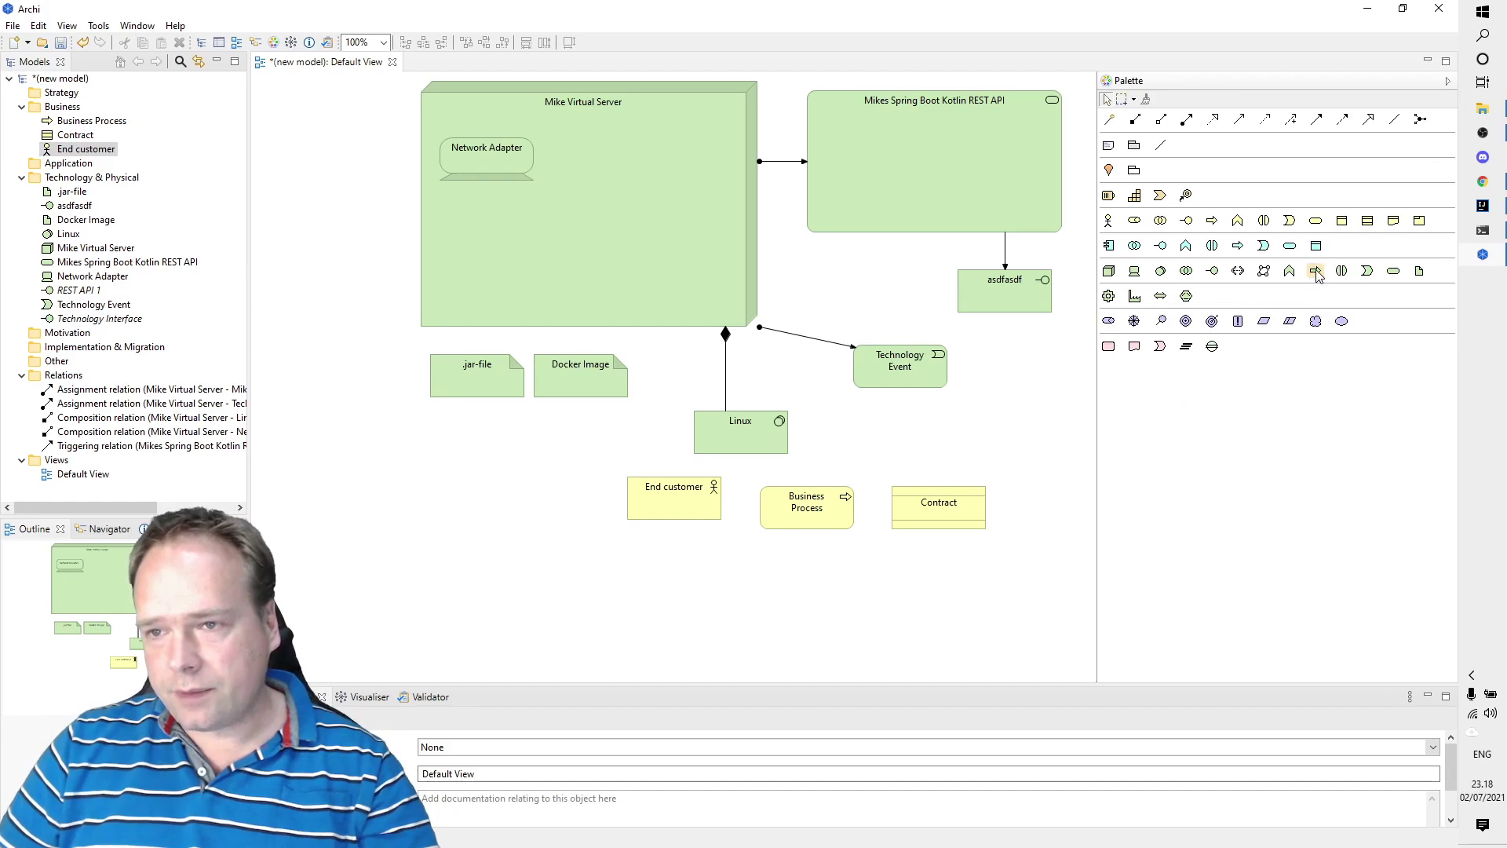
click(1011, 363)
drag(1031, 401, 930, 439)
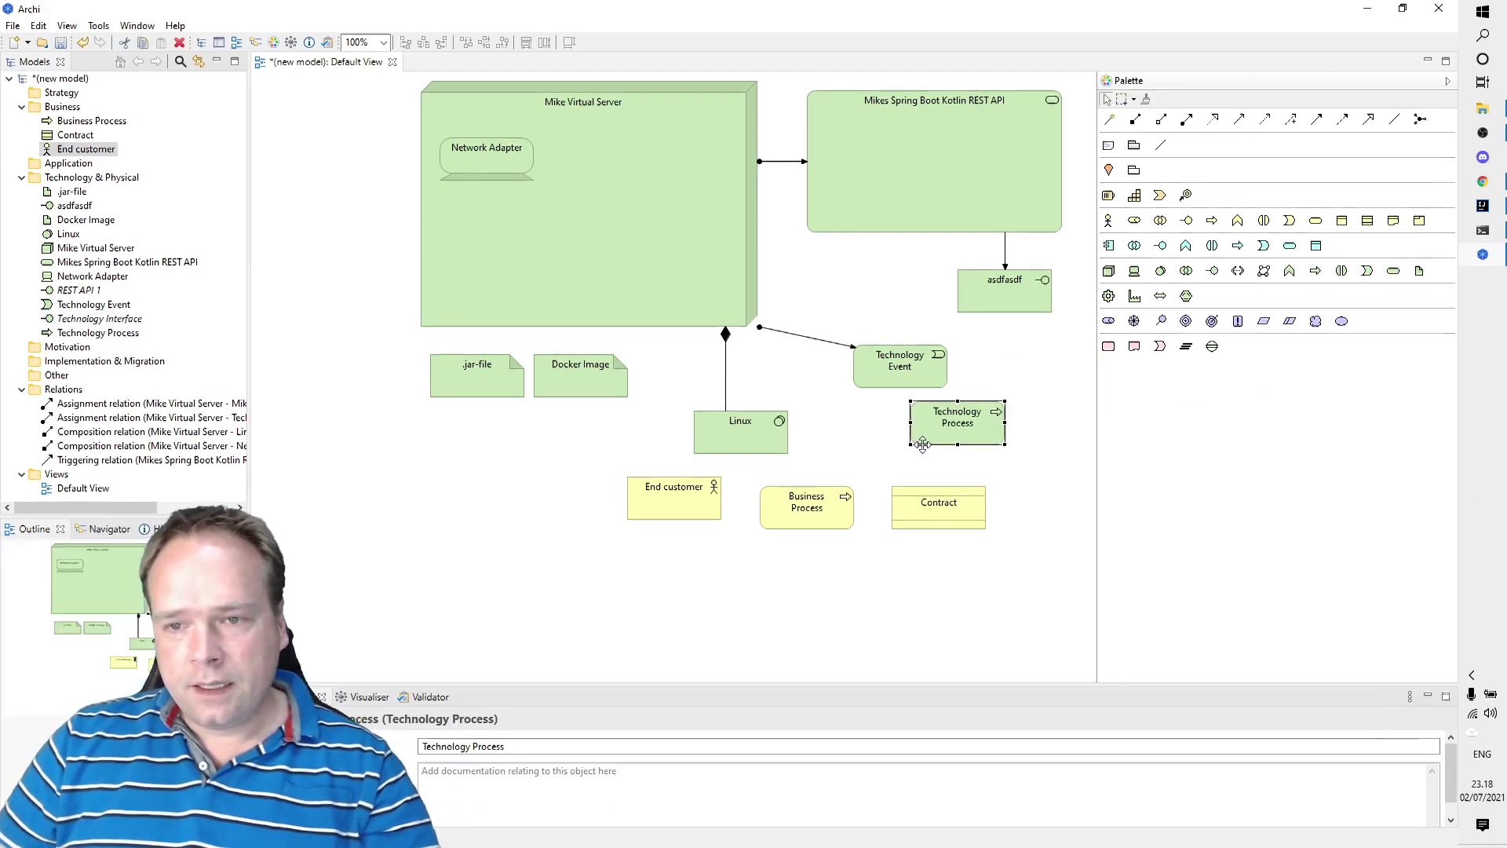
click(1342, 118)
click(917, 377)
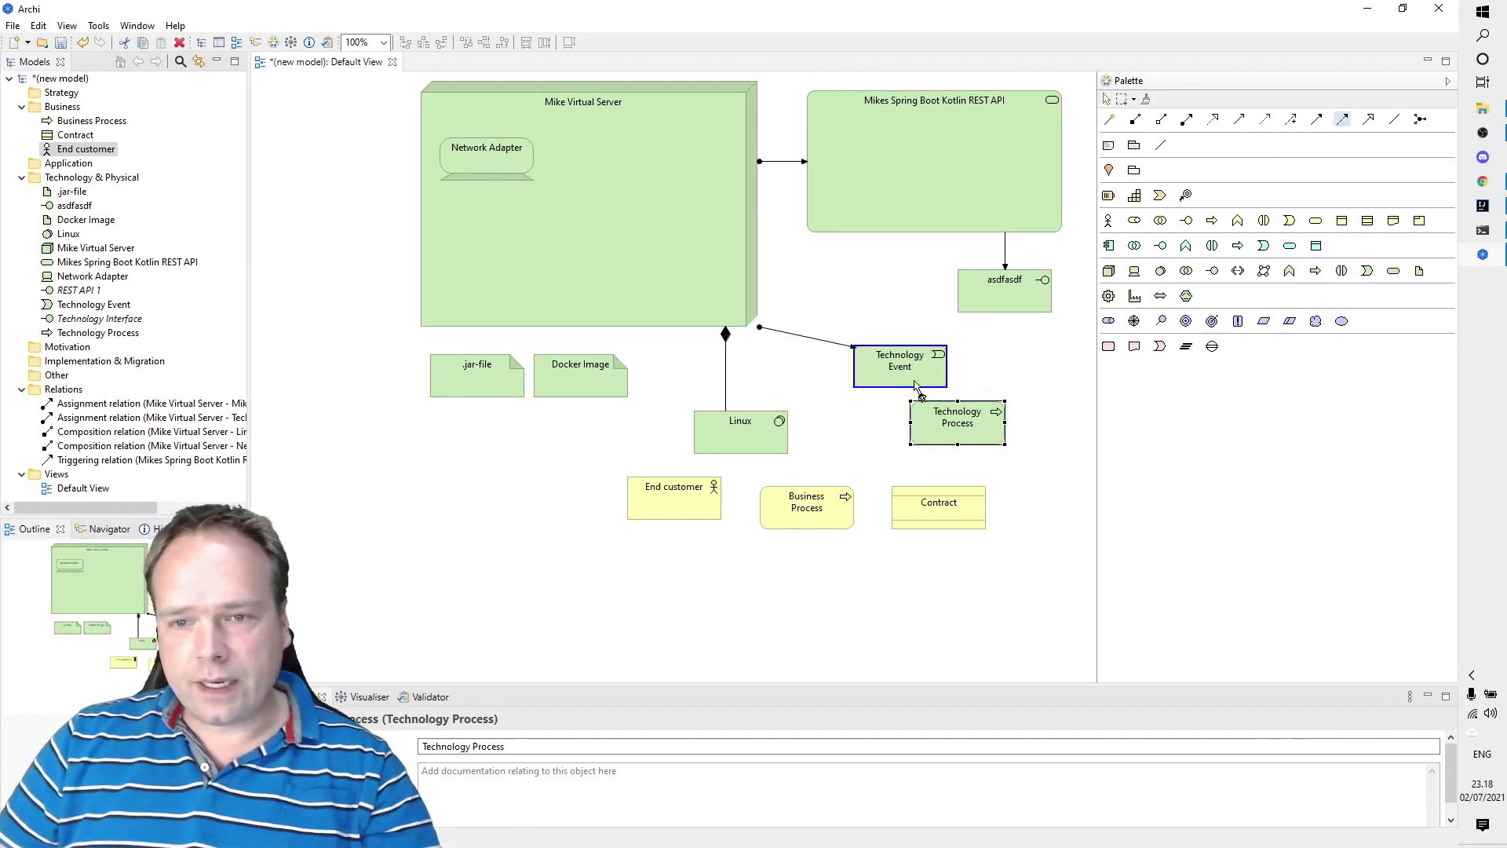
click(943, 430)
drag(934, 435, 662, 575)
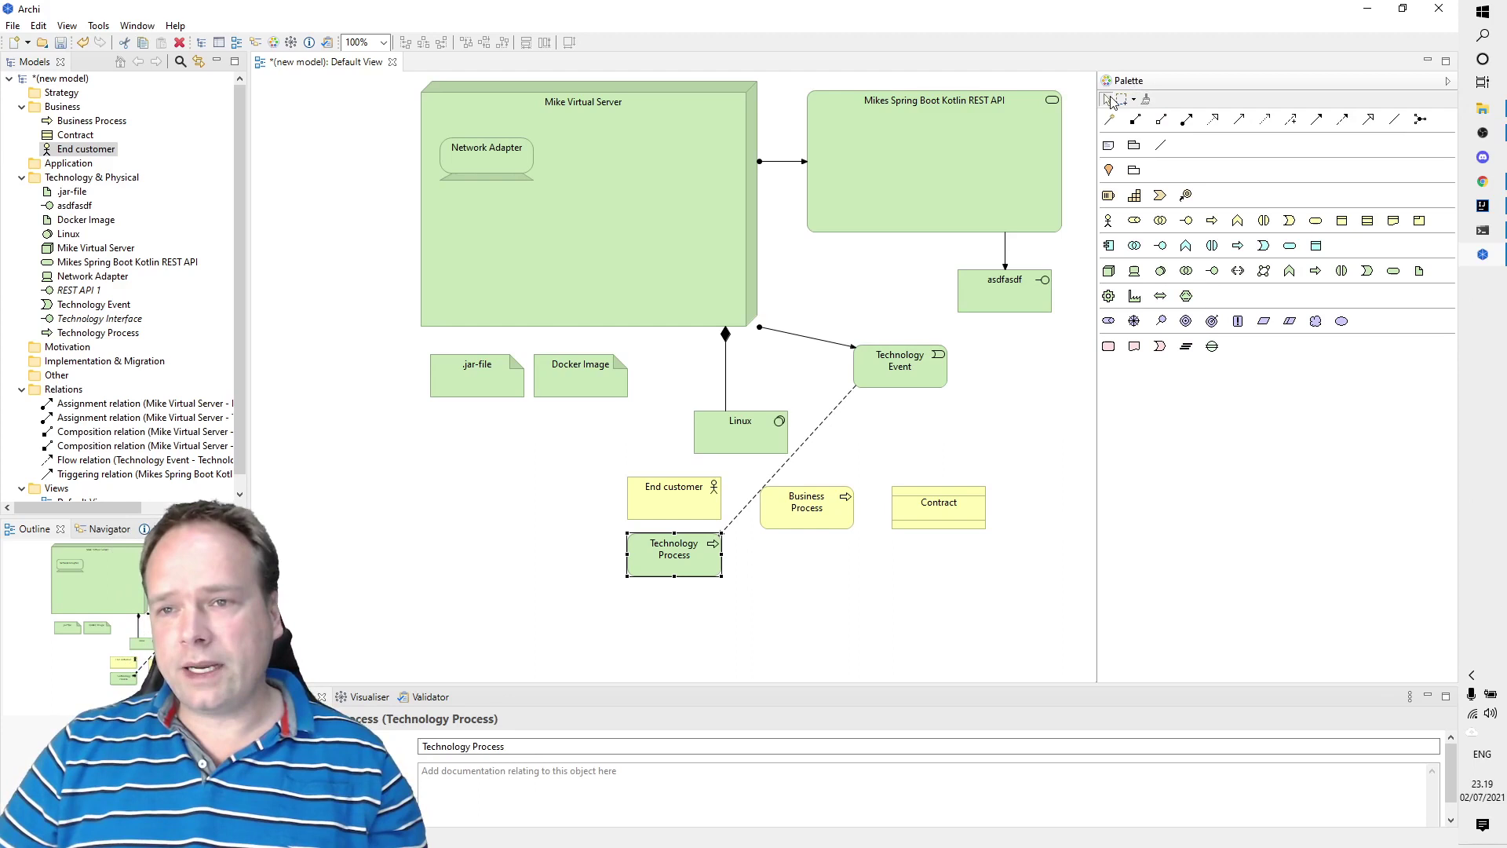
Add a Capability with its default name to the left of End customer.
click(1134, 101)
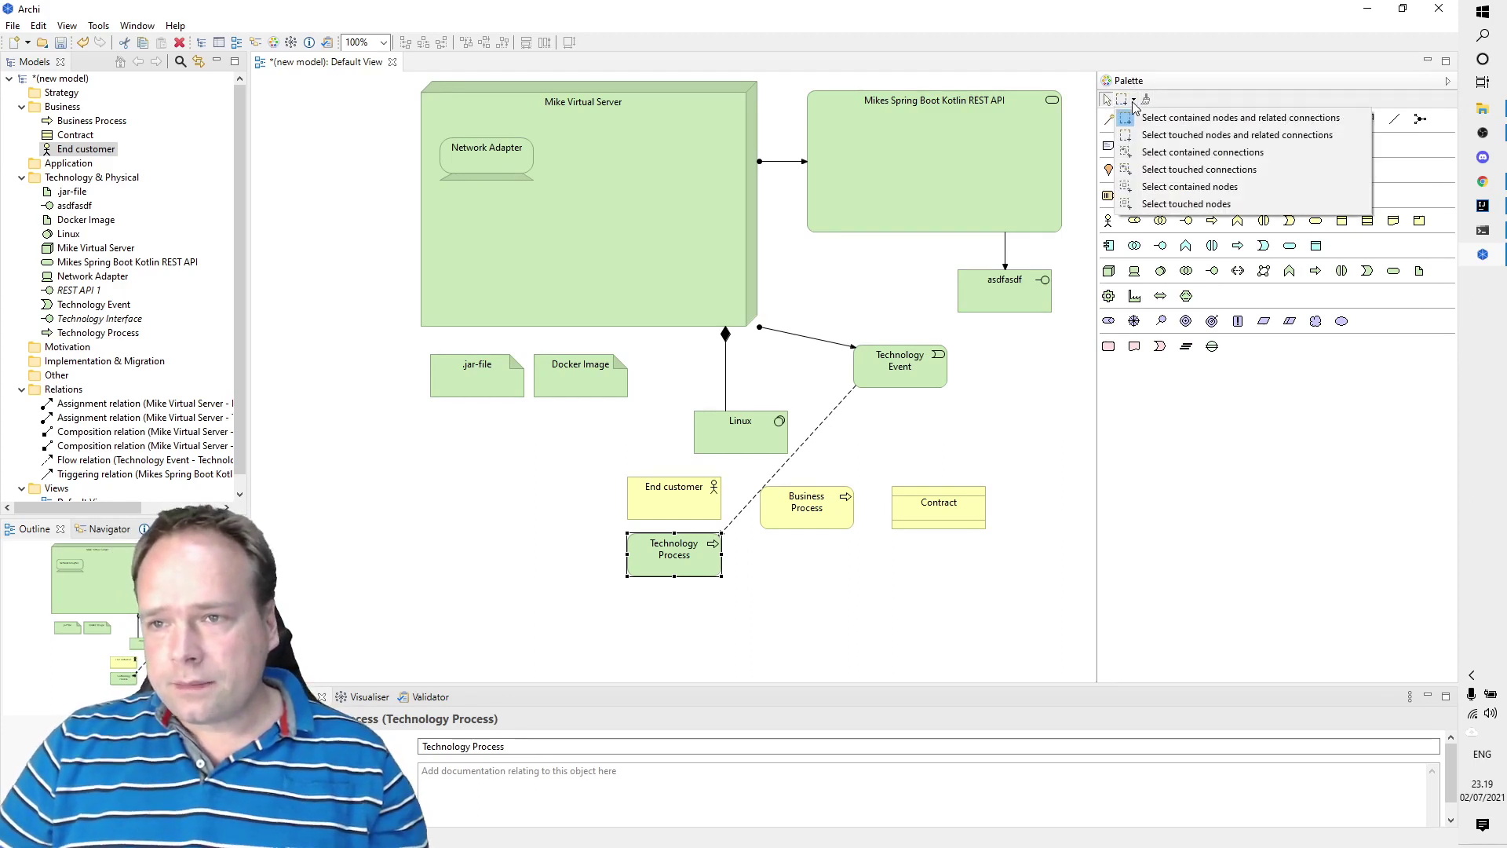
click(1194, 494)
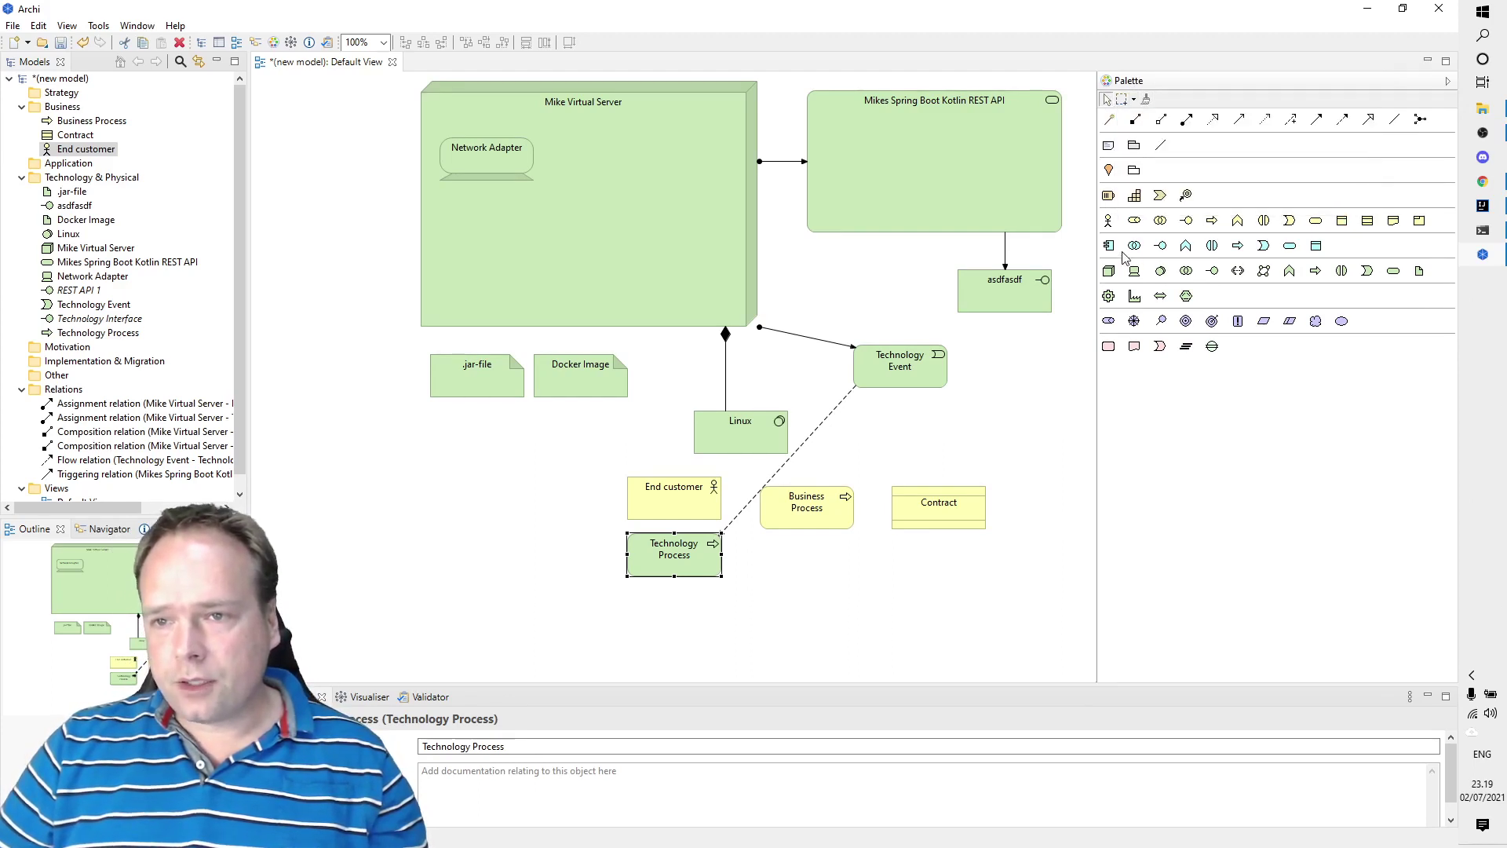
click(1134, 197)
click(472, 462)
click(506, 537)
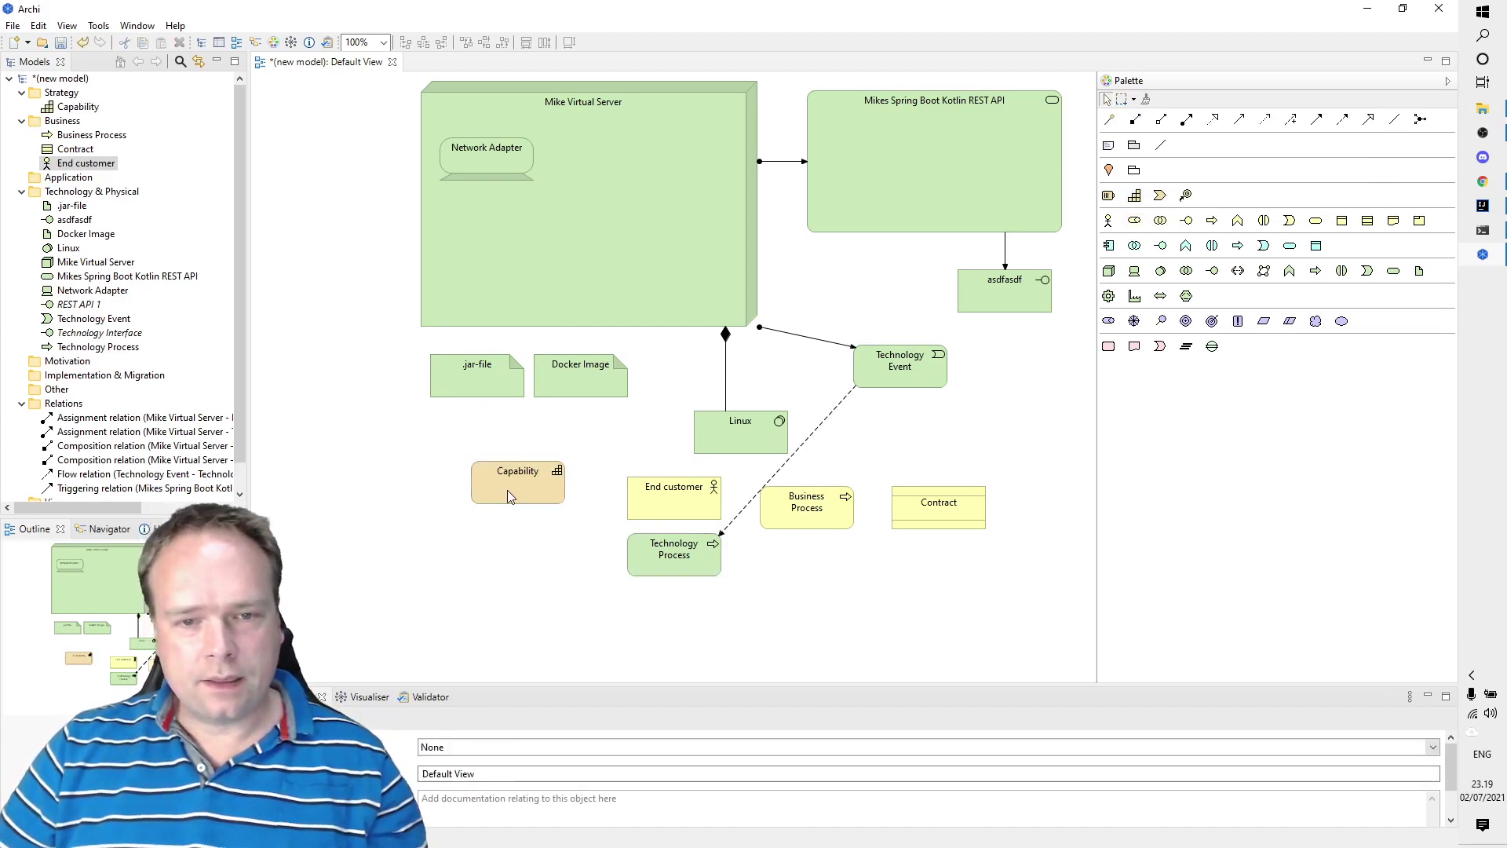
drag(507, 494, 447, 520)
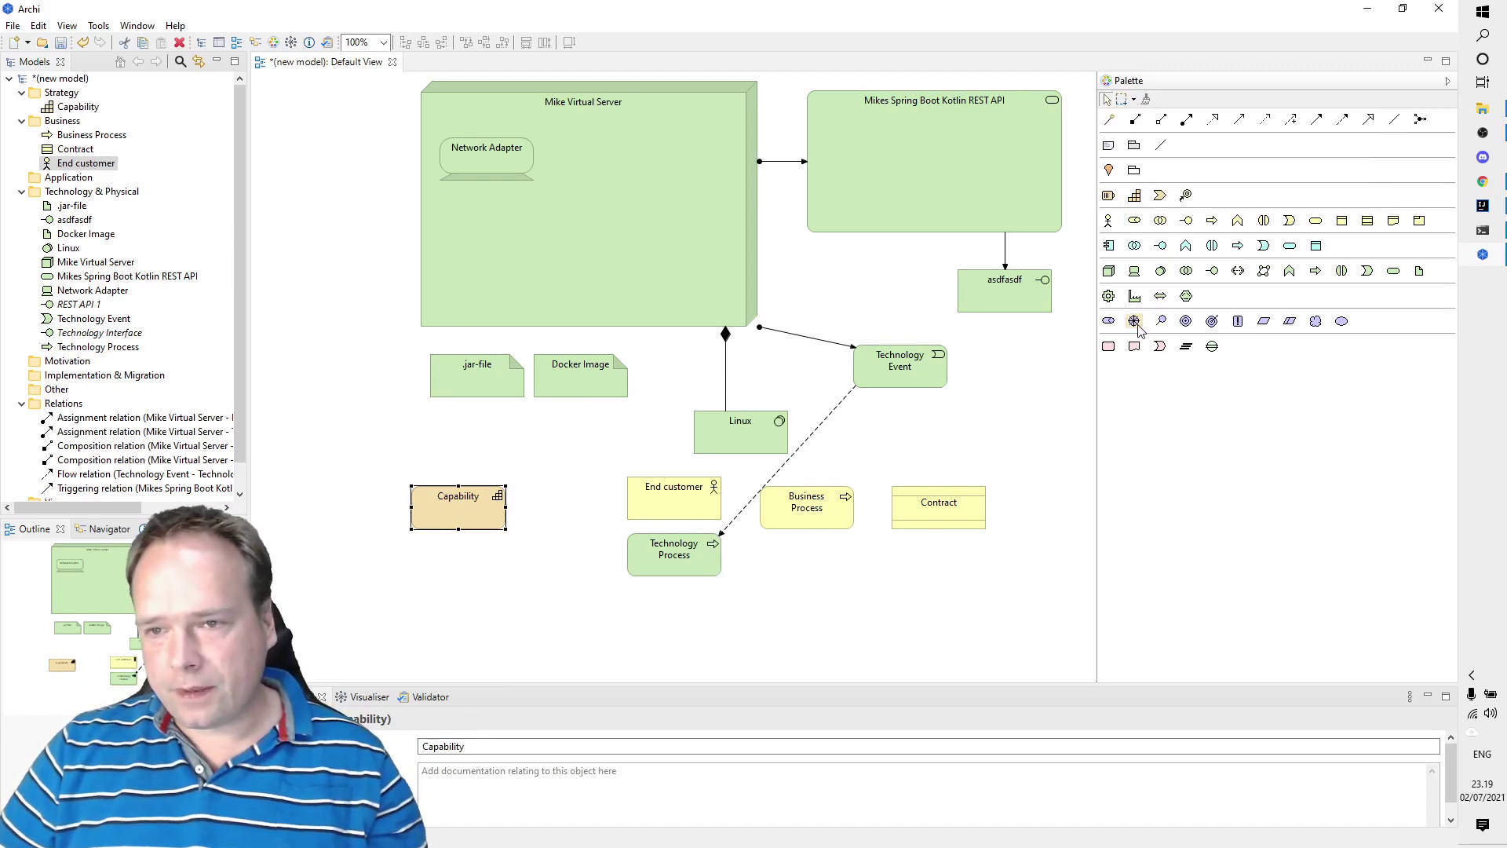
Add a Goal named 'The most awesome time registring system' below the Capability and enlarge it.
click(1186, 321)
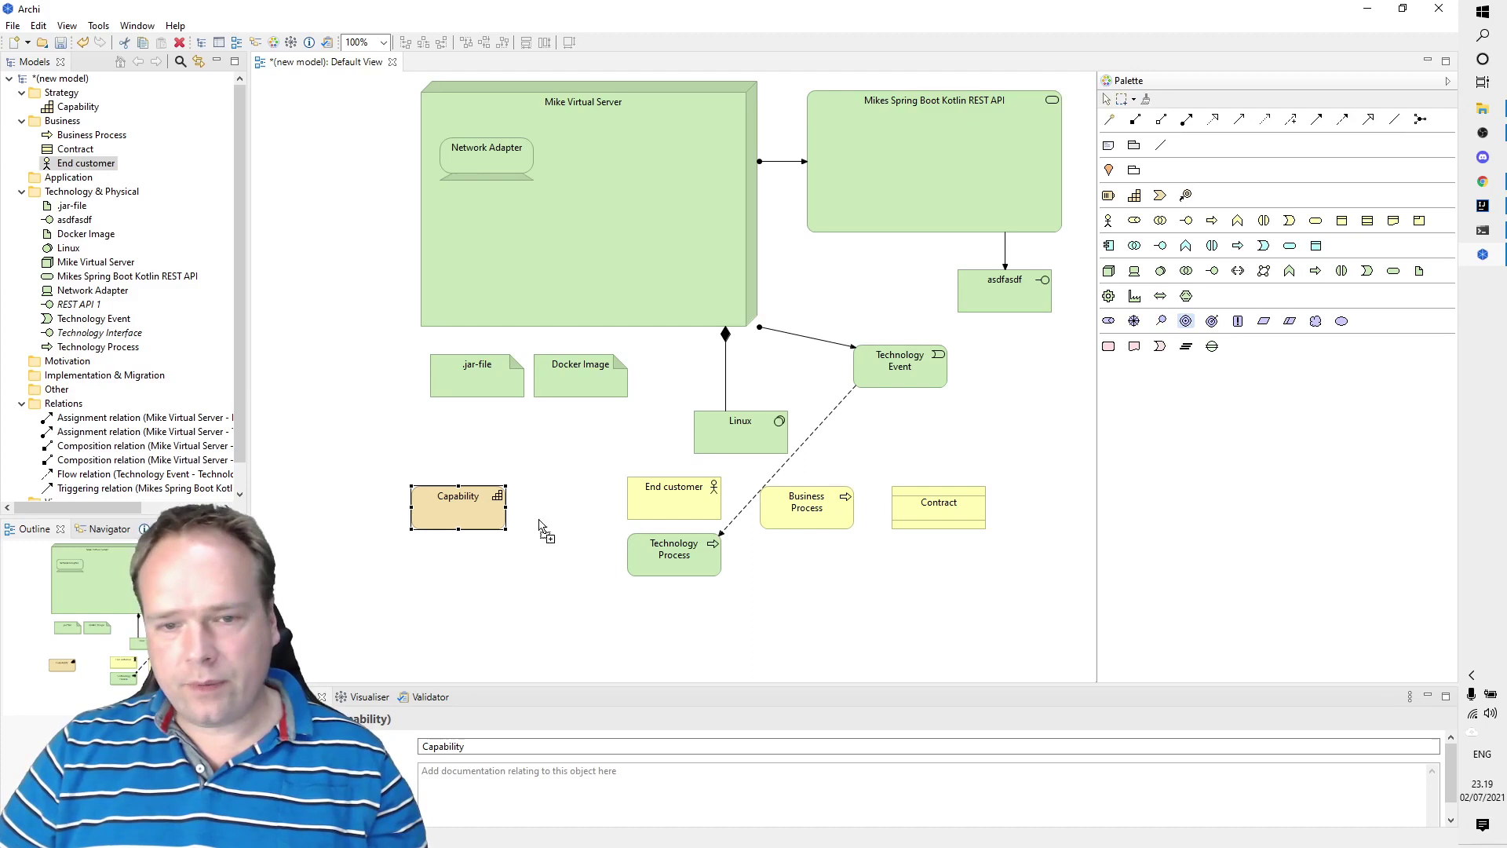
click(513, 552)
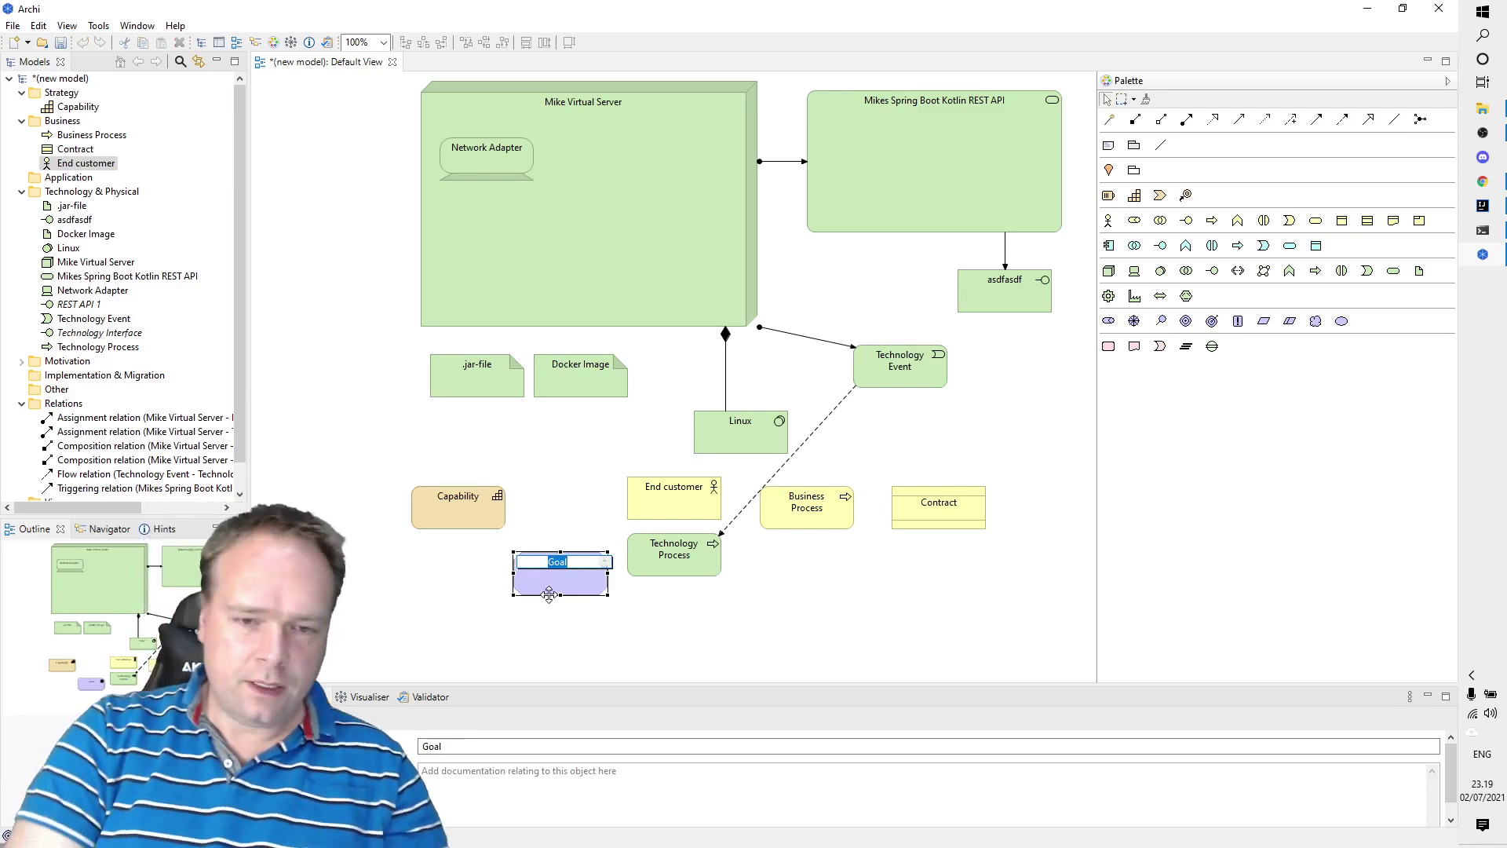
key(BackSpace)
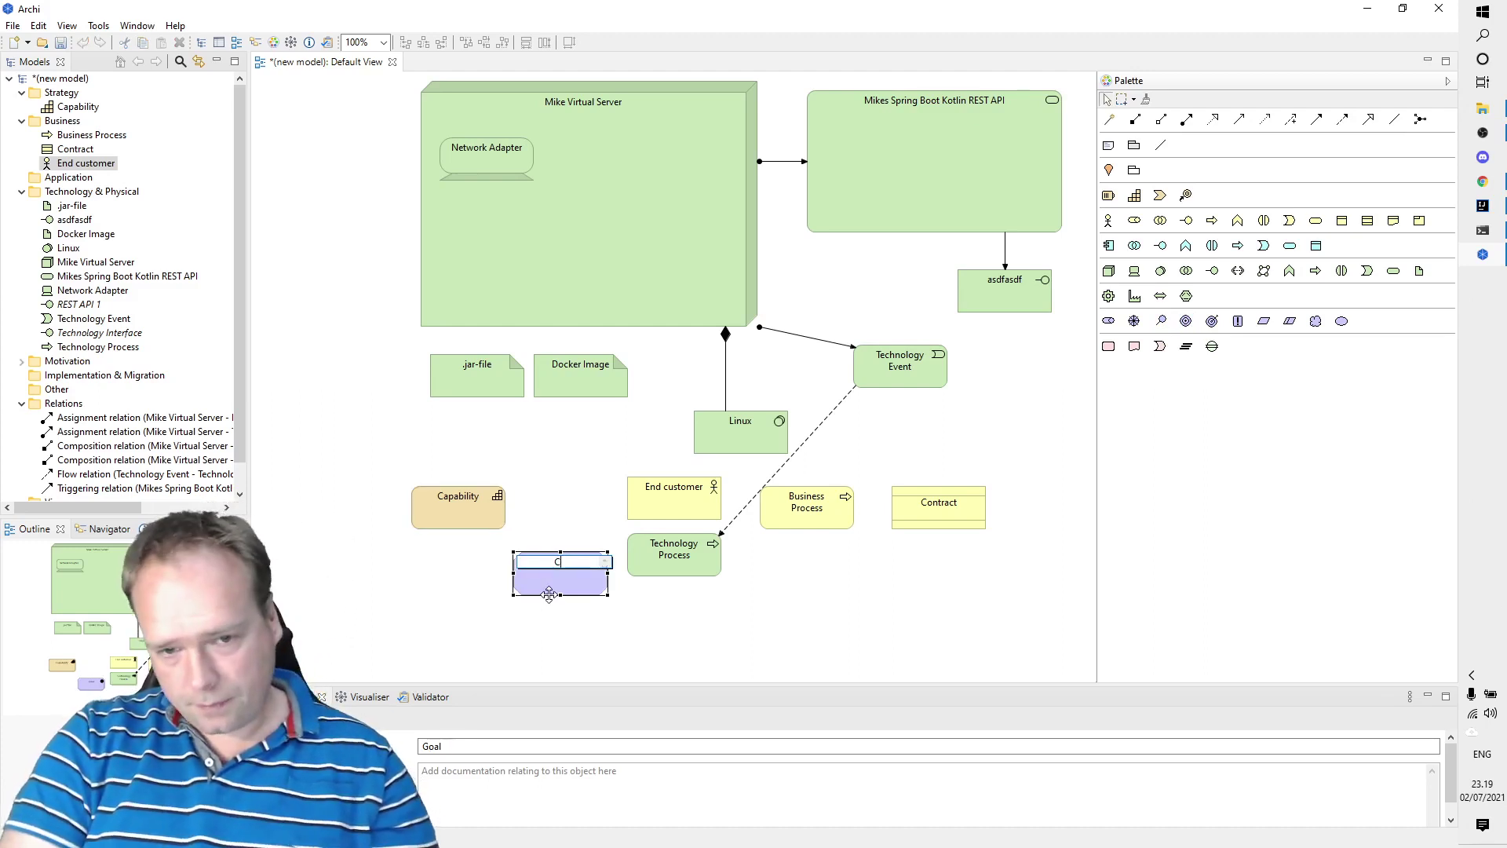
text(Create)
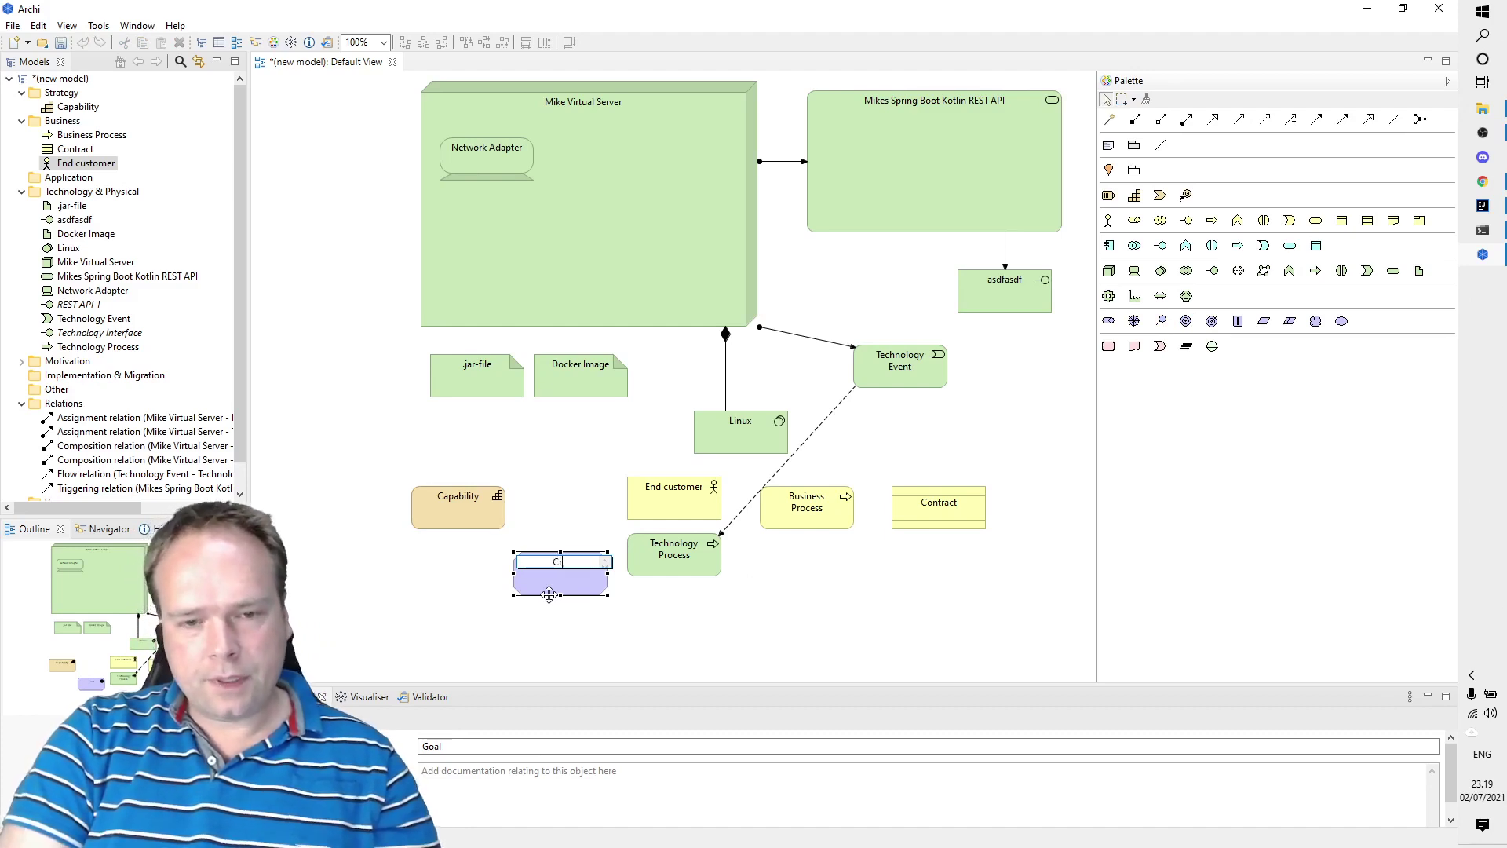
text(The most wa)
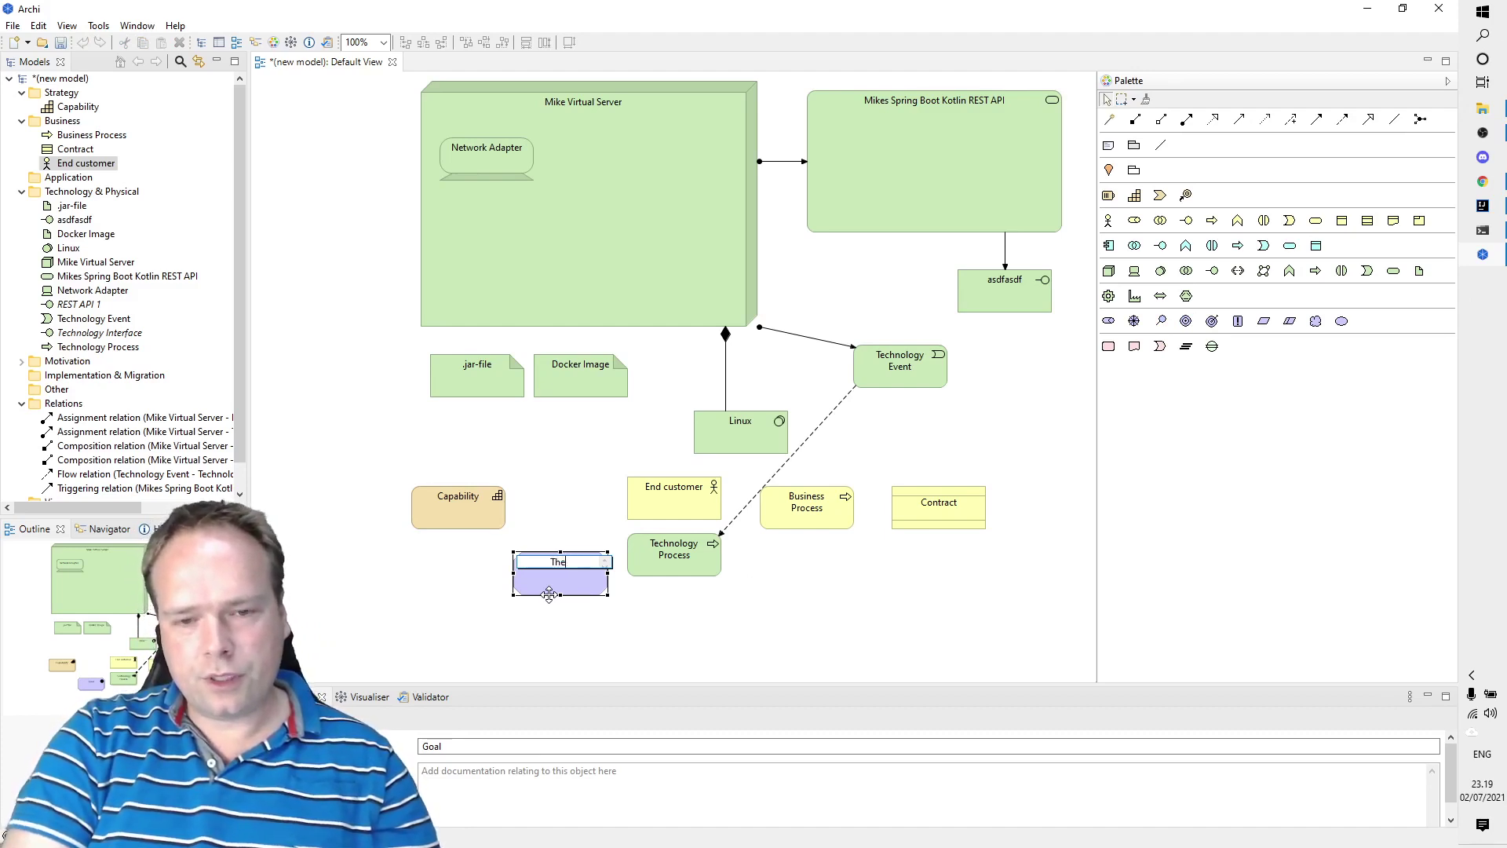
key(BackSpace)
key(BackSpace)
text(awesome)
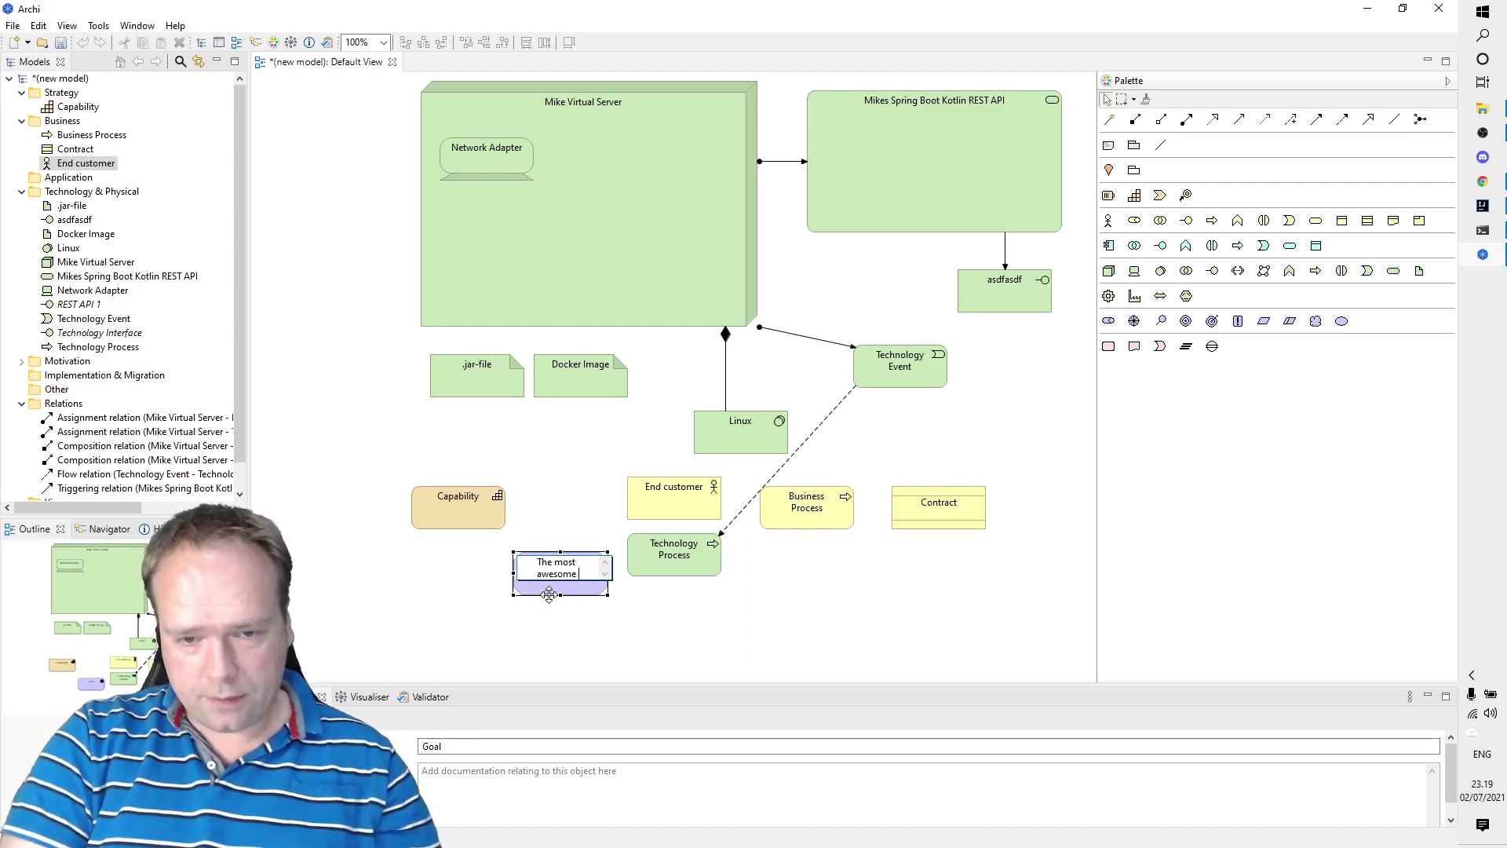
text( time registring system)
key(Return)
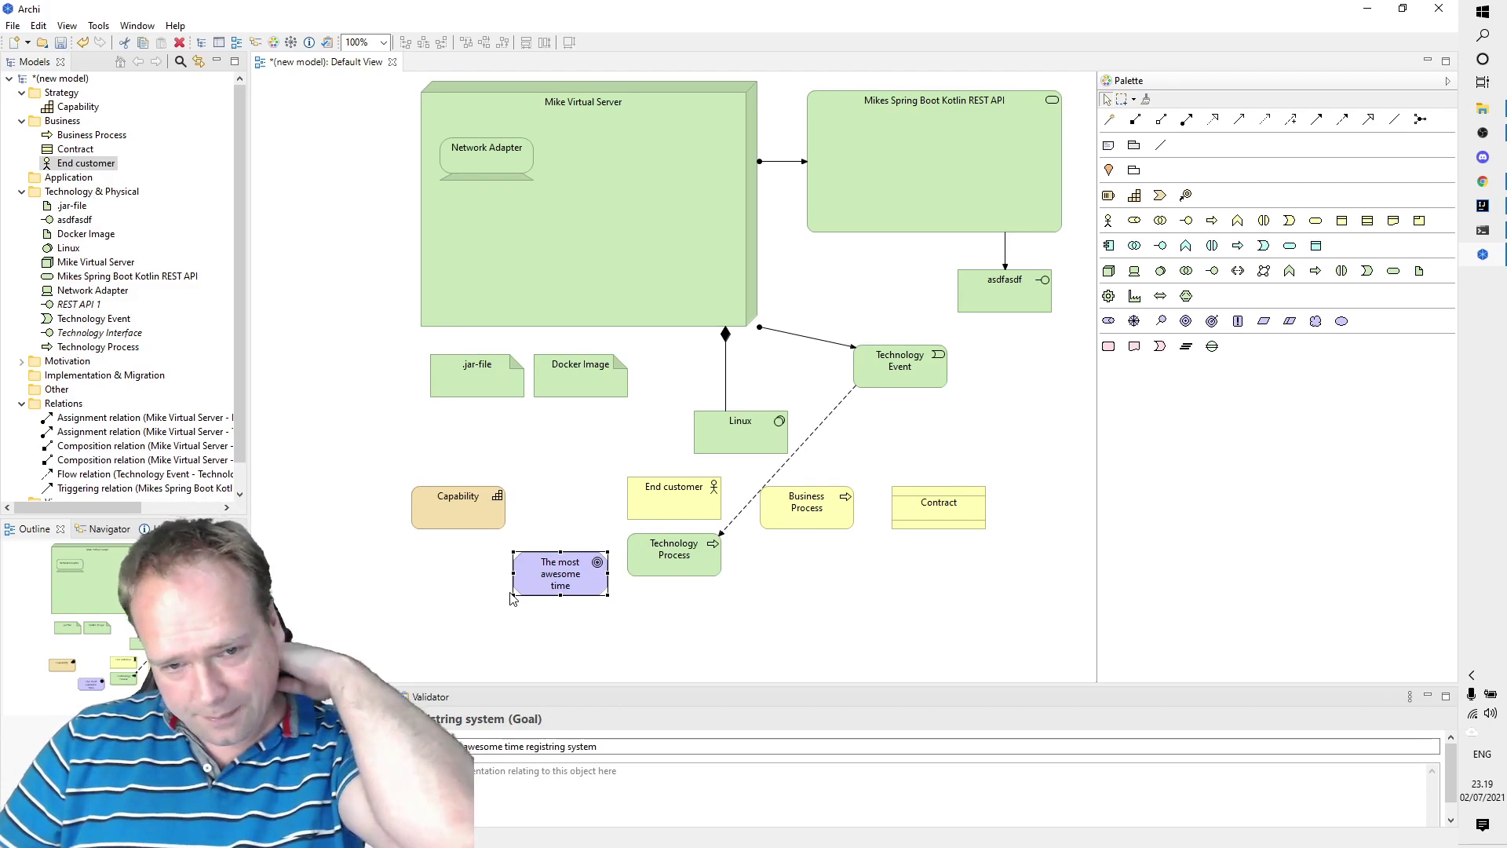
drag(513, 596, 419, 664)
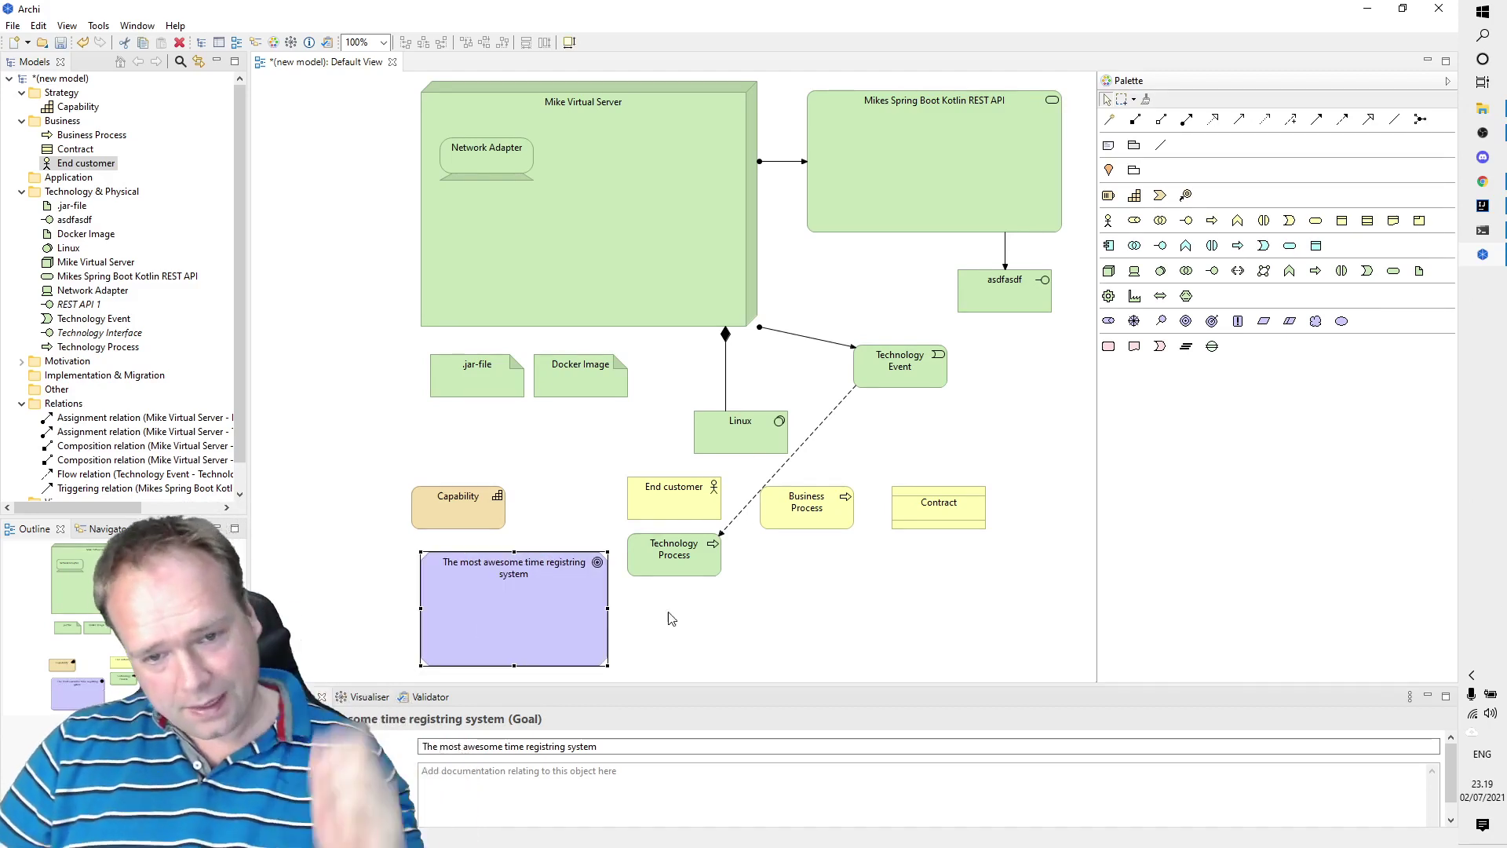
Show Archi's version information (4.8.1) via Help > About Archi.
click(584, 675)
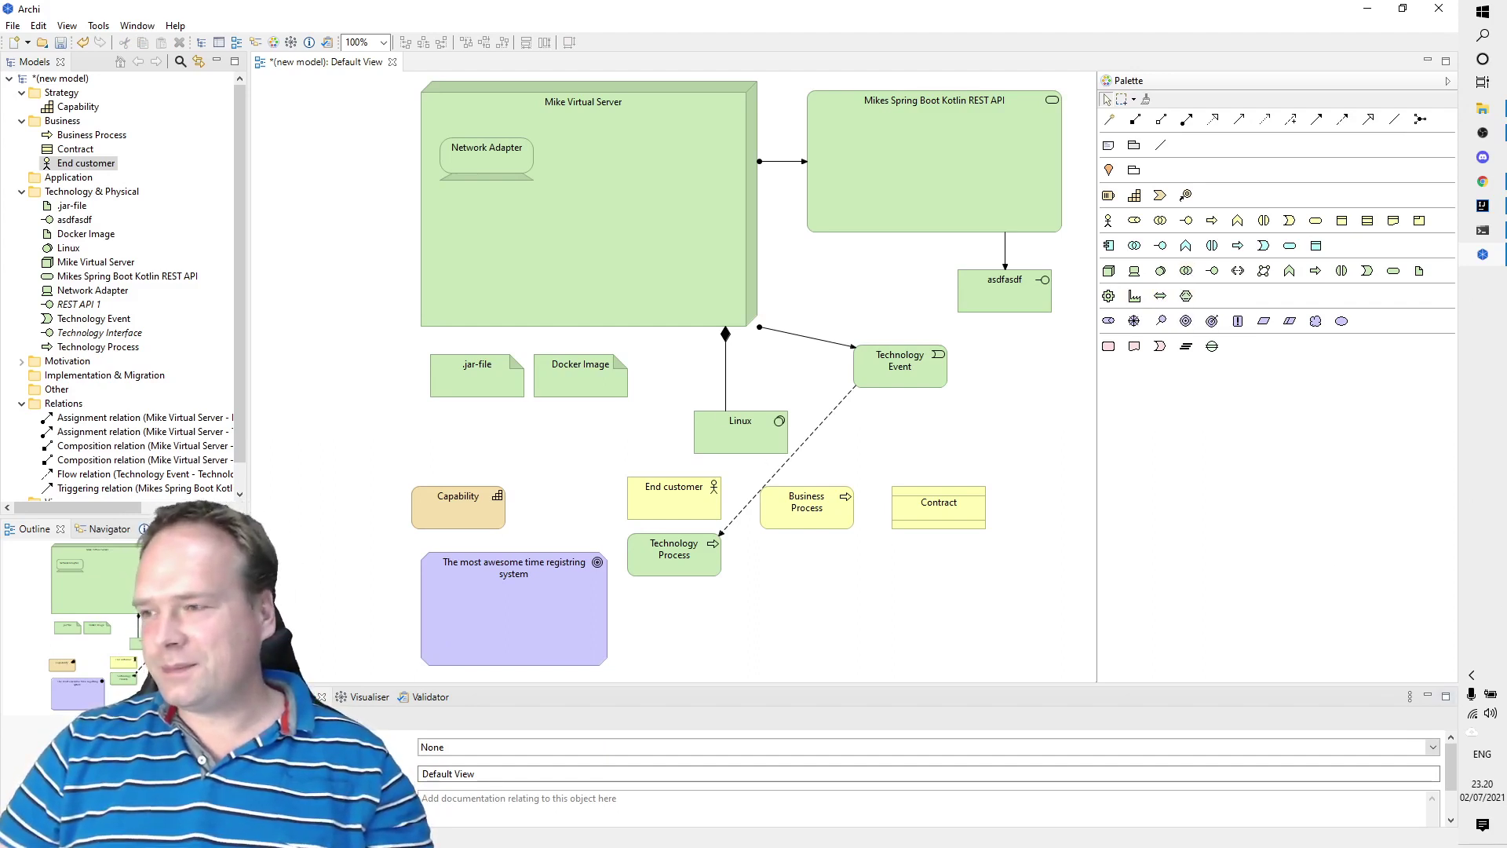
click(174, 25)
click(222, 249)
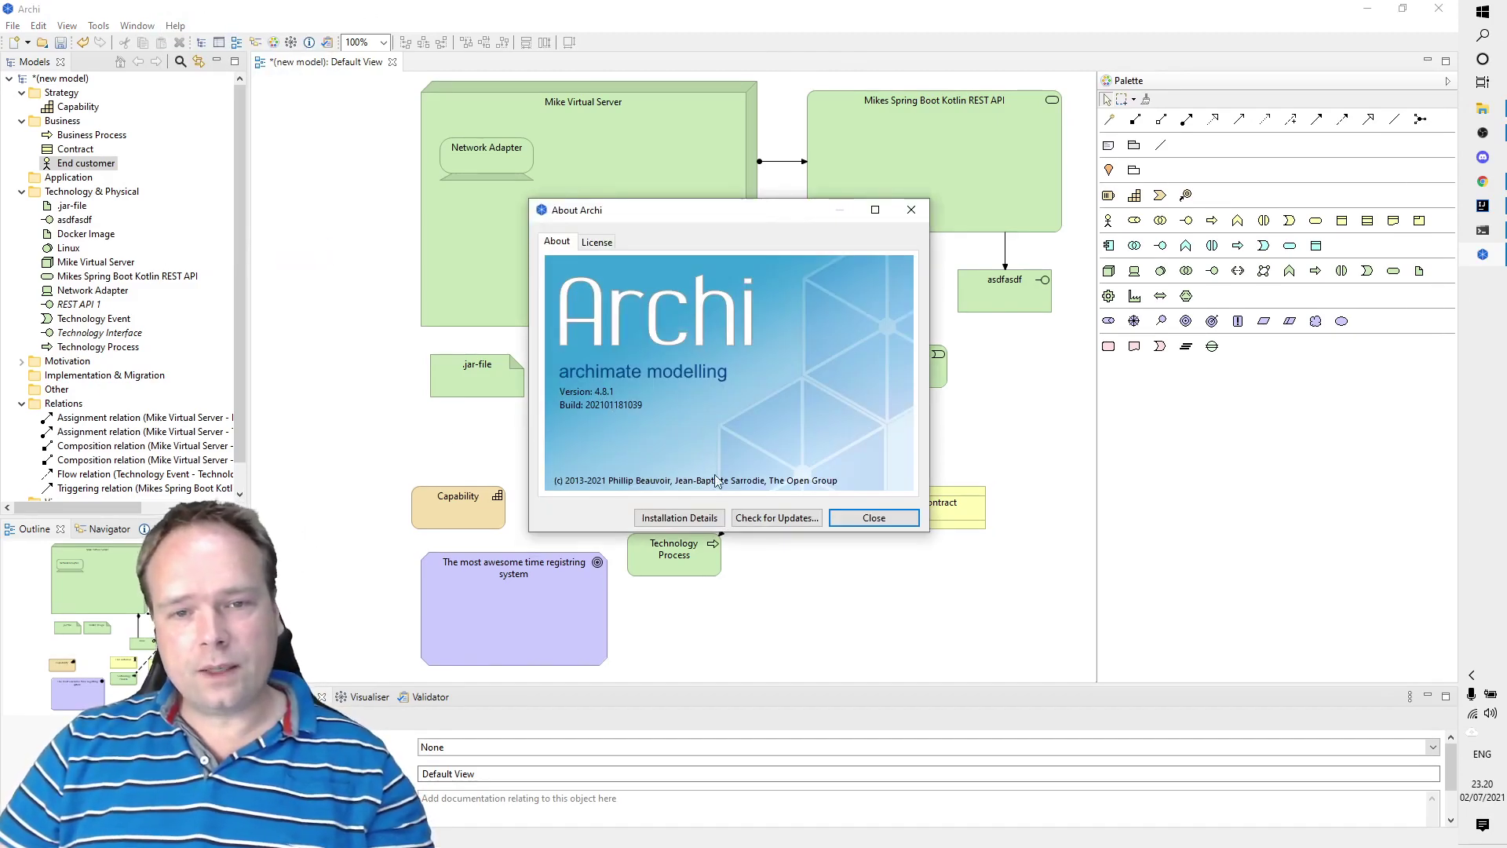
Close the About dialog and return to the archimatetool.com page in Chrome.
click(875, 520)
key(alt+Tab)
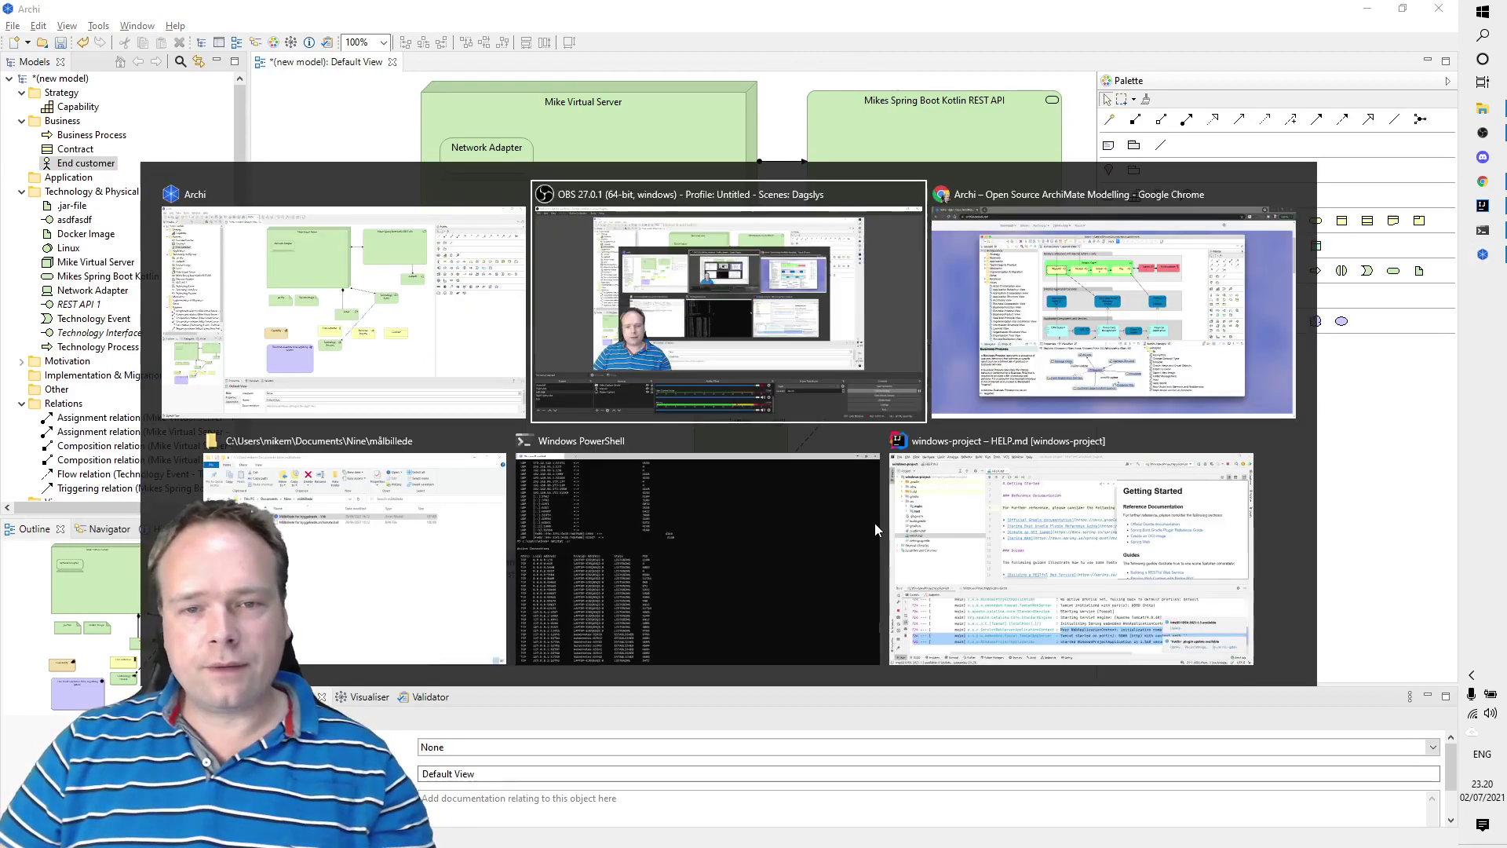
key(alt+Tab)
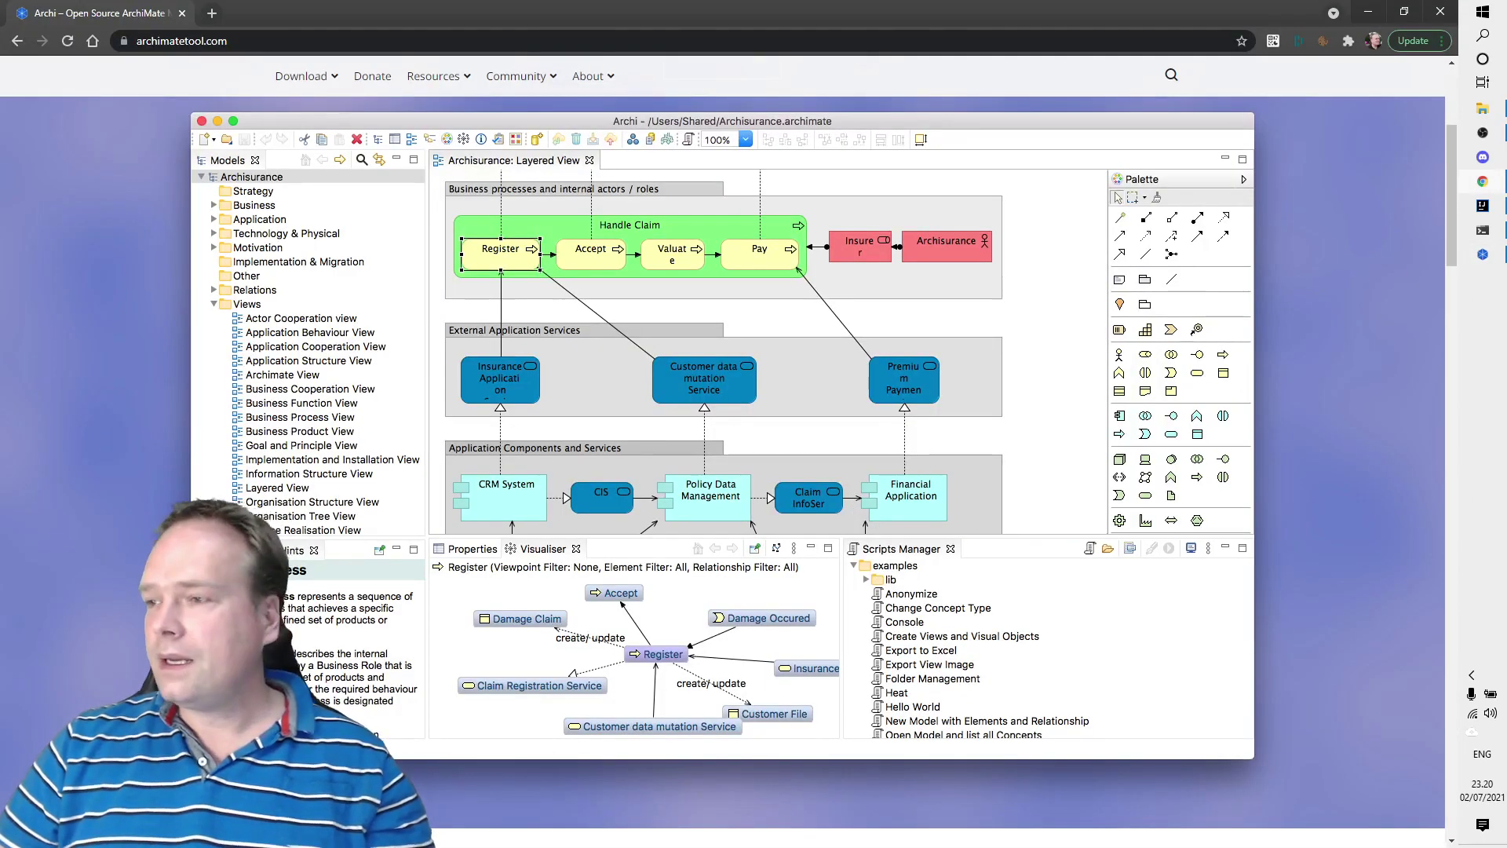